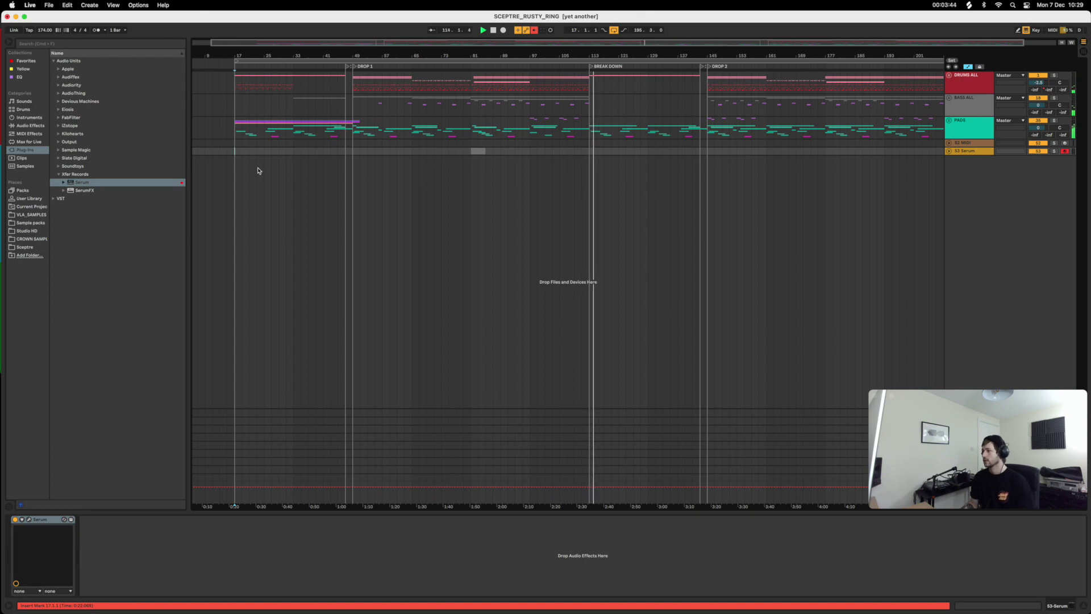
- Unfold the 53-Serum track and expand the BASS ALL group to show its bass tracks in the arrangement
{"action": "left_click", "coordinate": [515, 185]}
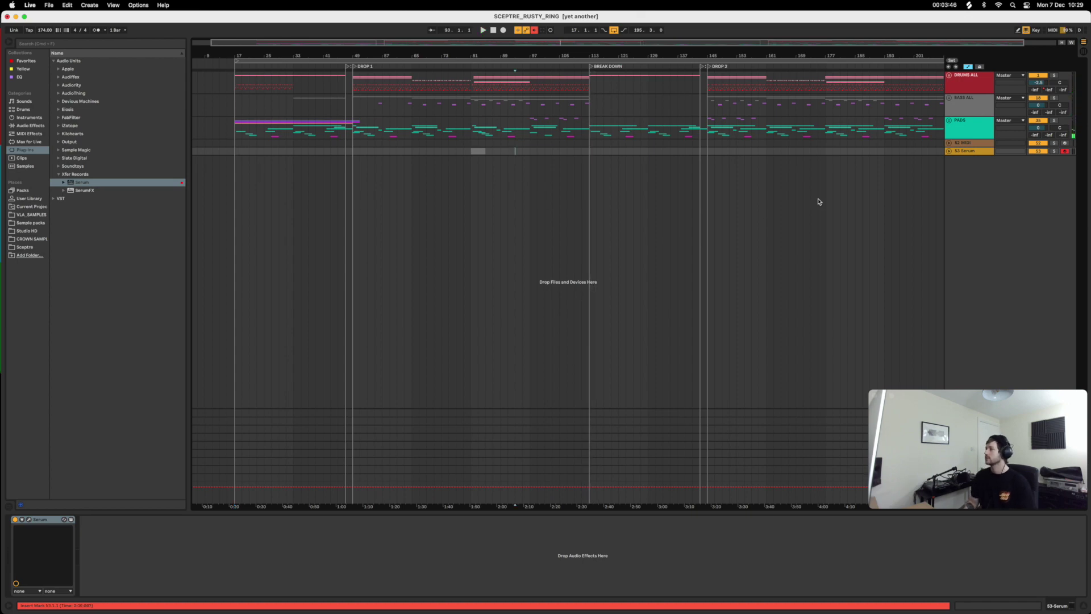
{"action": "left_click", "coordinate": [948, 152]}
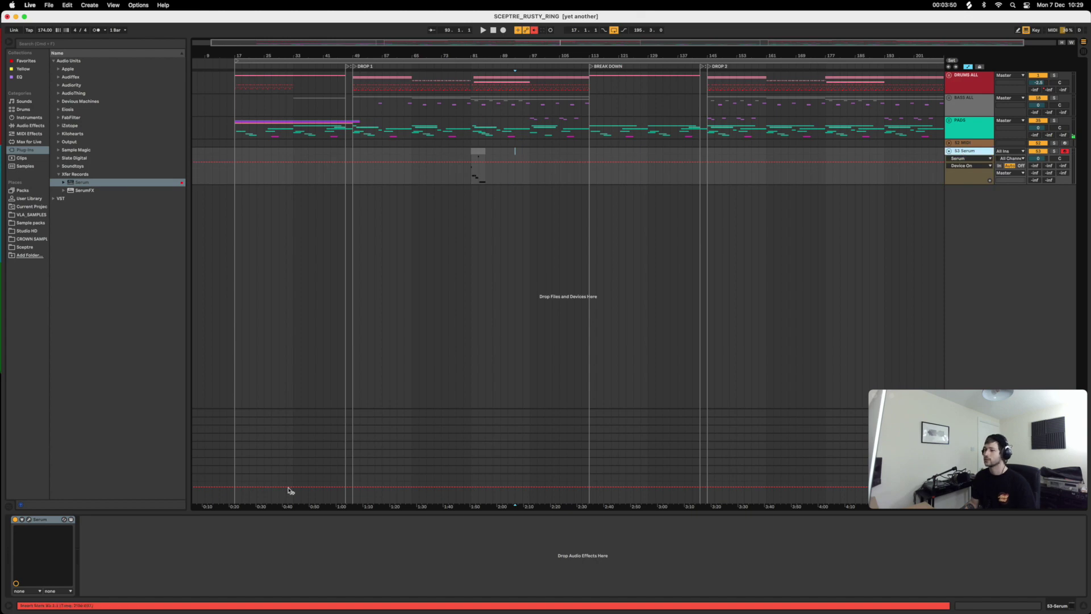
{"action": "left_click", "coordinate": [951, 99]}
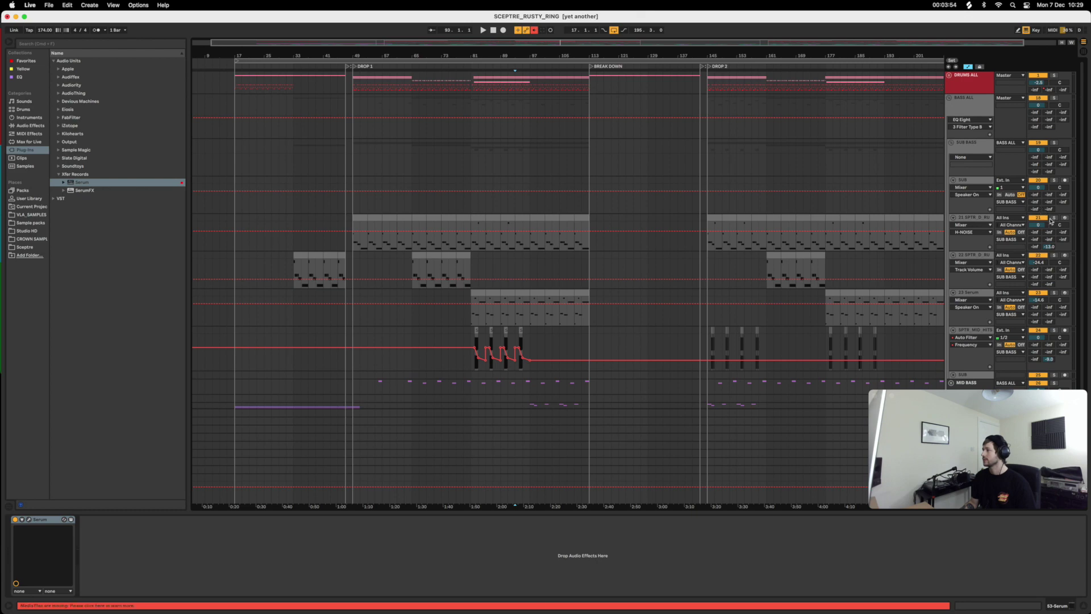
- Solo the 21-SPTR_D_RUNE_BASS track and audition it from bar 81 and from bar 65
{"action": "double_click", "coordinate": [471, 248]}
{"action": "key", "text": "space"}
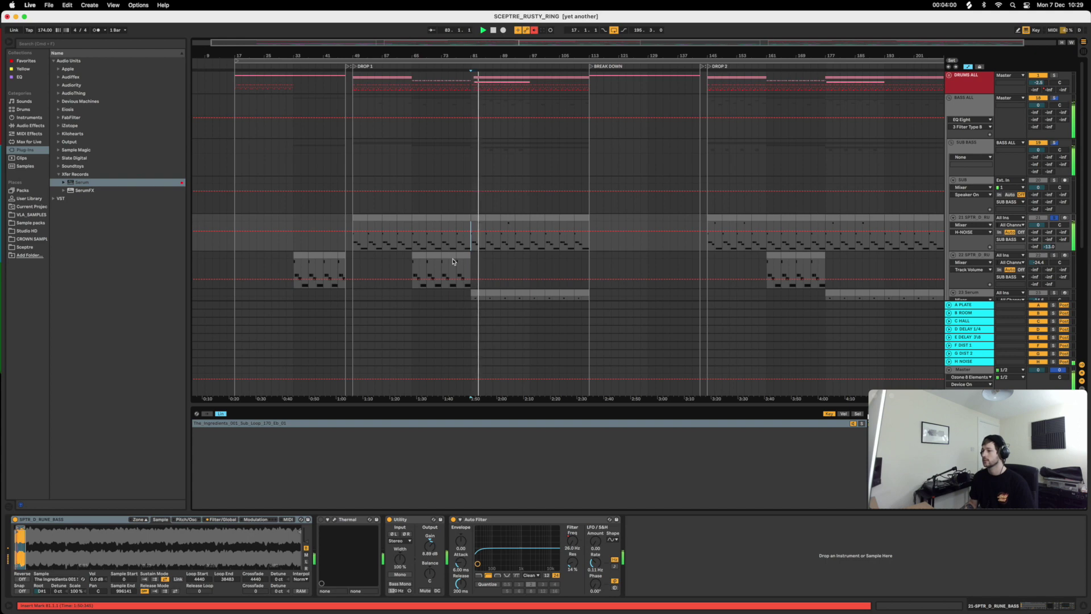
{"action": "left_click", "coordinate": [413, 248]}
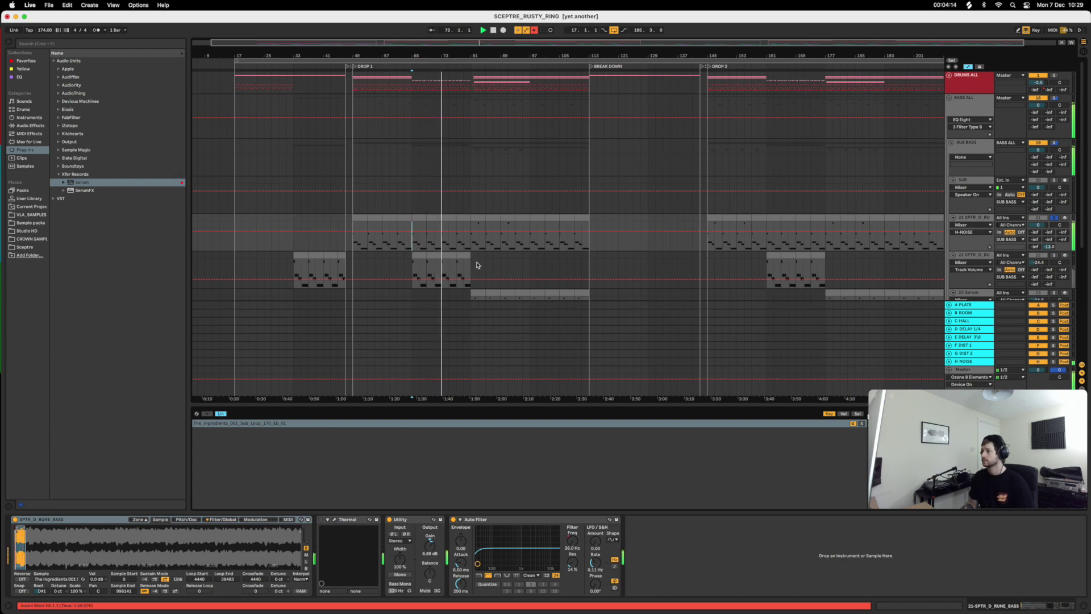
- Solo the 22-SPTR_D_RUNE_BASS track and audition its clip from bar 65
{"action": "scroll", "coordinate": [476, 264], "scroll_direction": "down", "scroll_amount": 5}
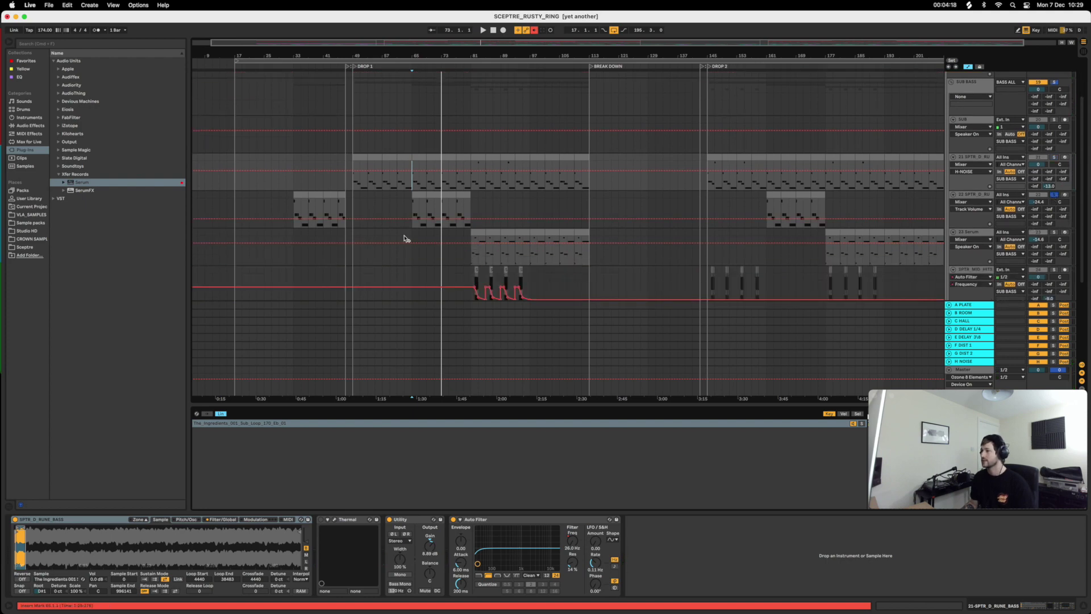
{"action": "left_click", "coordinate": [412, 209]}
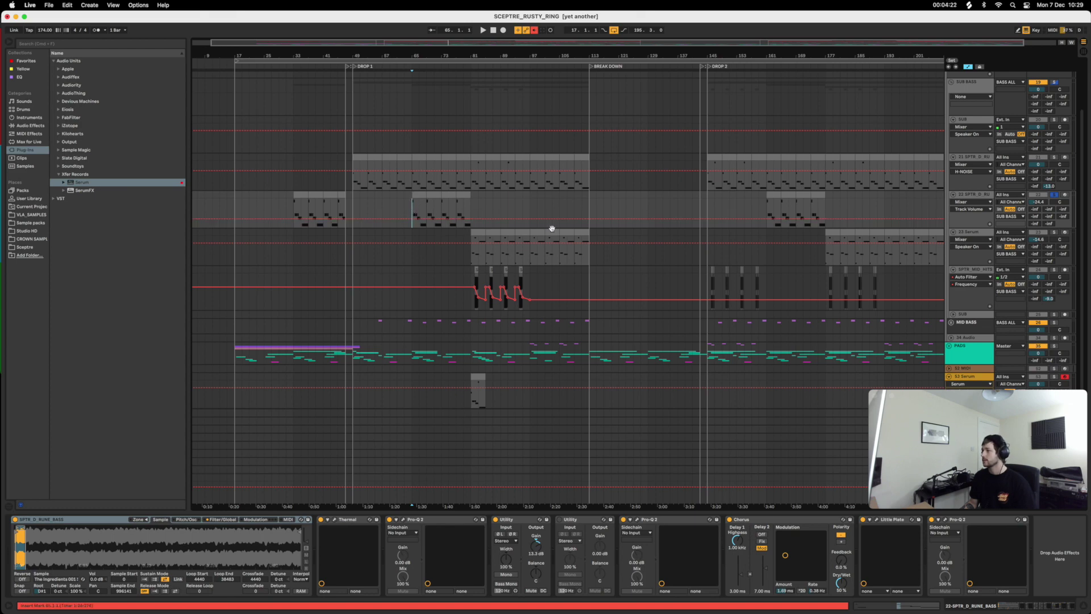
{"action": "key", "text": "space"}
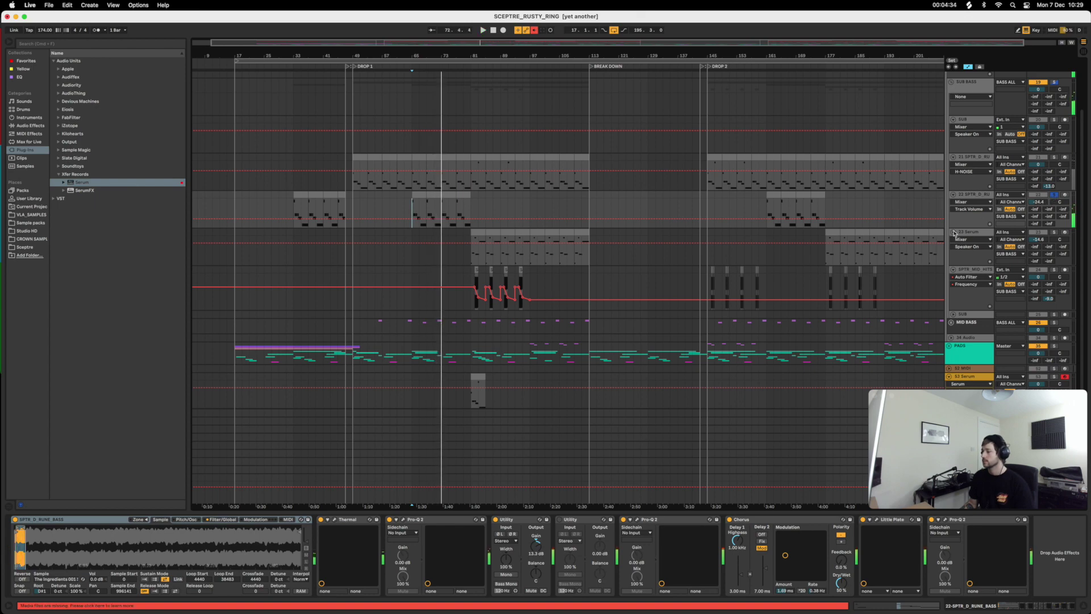
- Audition the SPTR_MID_HITS track from bar 81
{"action": "left_click", "coordinate": [470, 272]}
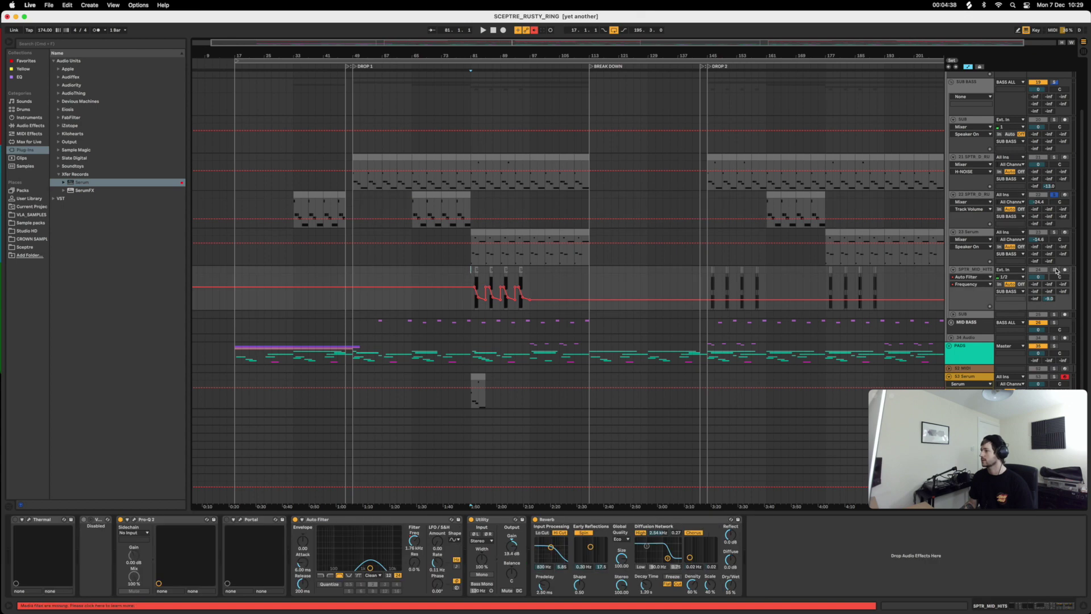
{"action": "key", "text": "space"}
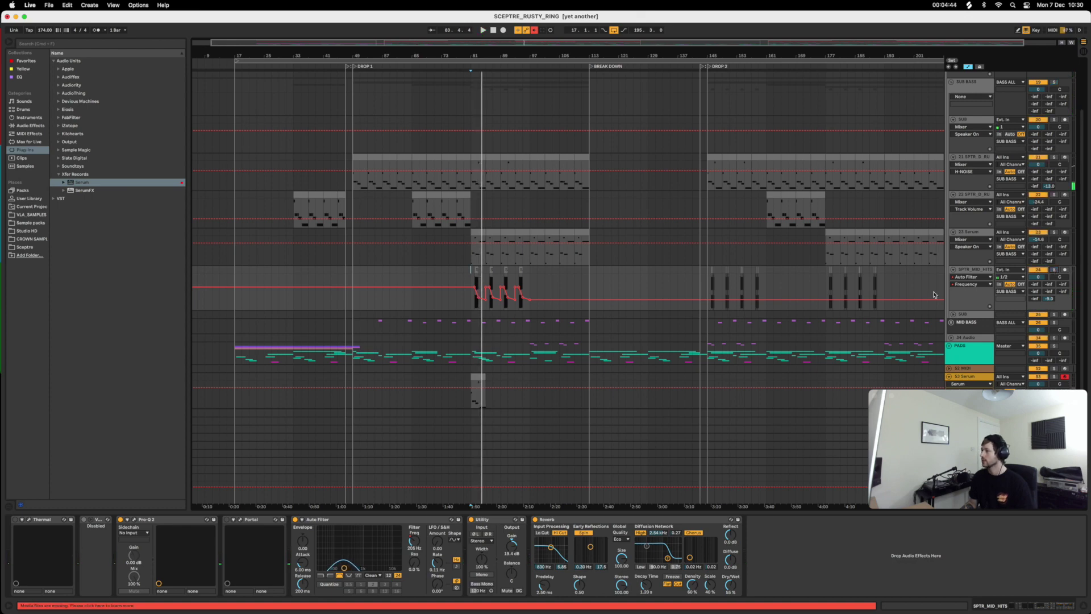
{"action": "scroll", "coordinate": [537, 320], "scroll_direction": "down", "scroll_amount": 2}
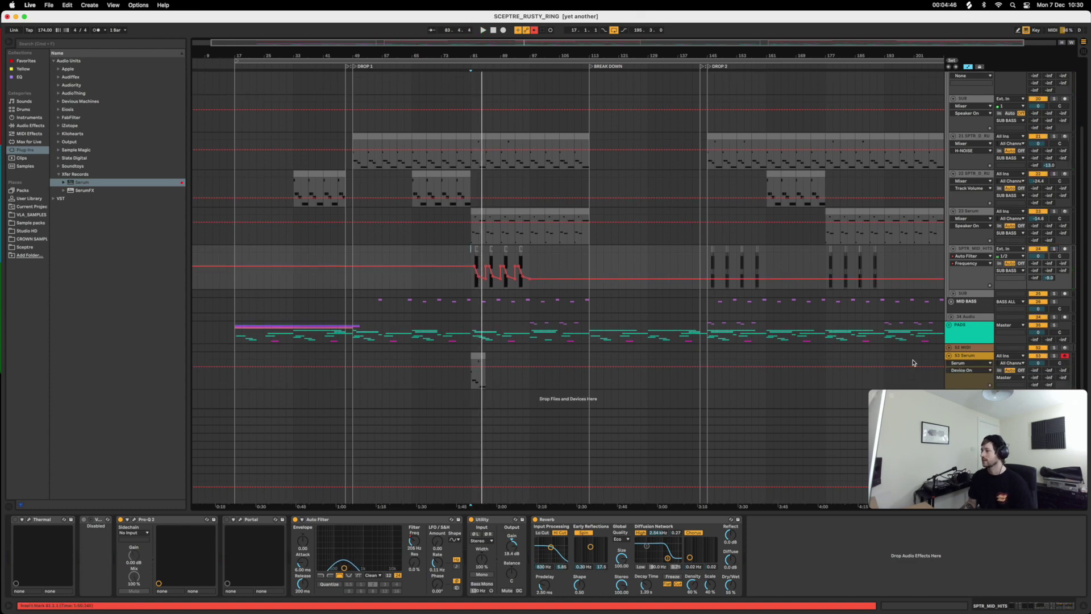
- Open the Serum plug-in on the 53-Serum track and audition its soloed pattern from bar 81 with the SCEPTER_ROLLING SUB preset
{"action": "left_click", "coordinate": [962, 356]}
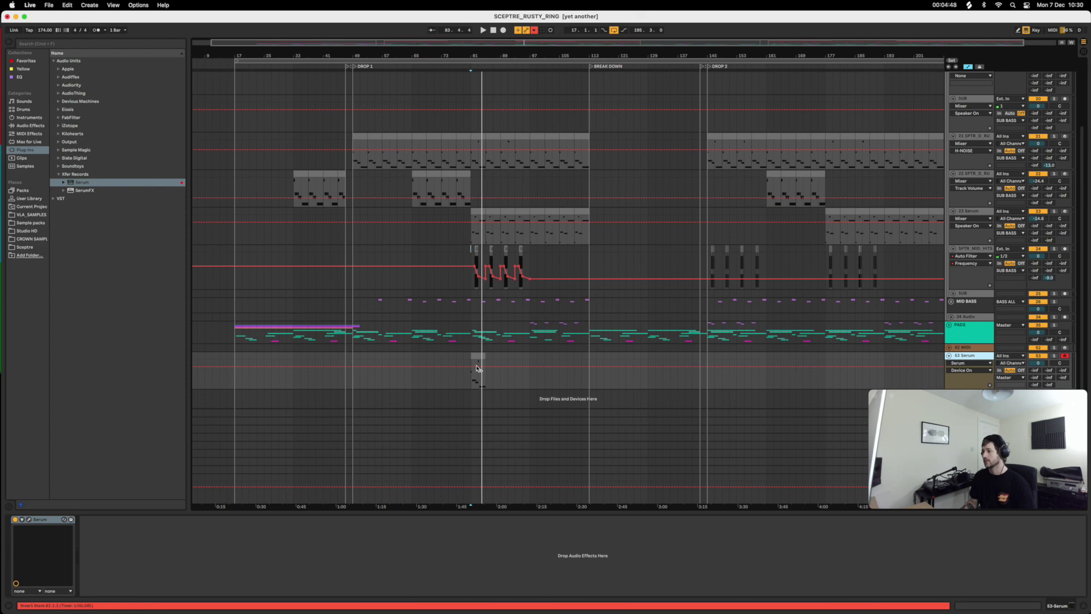
{"action": "left_click", "coordinate": [29, 519]}
{"action": "left_click_drag", "start_coordinate": [705, 149], "coordinate": [384, 117]}
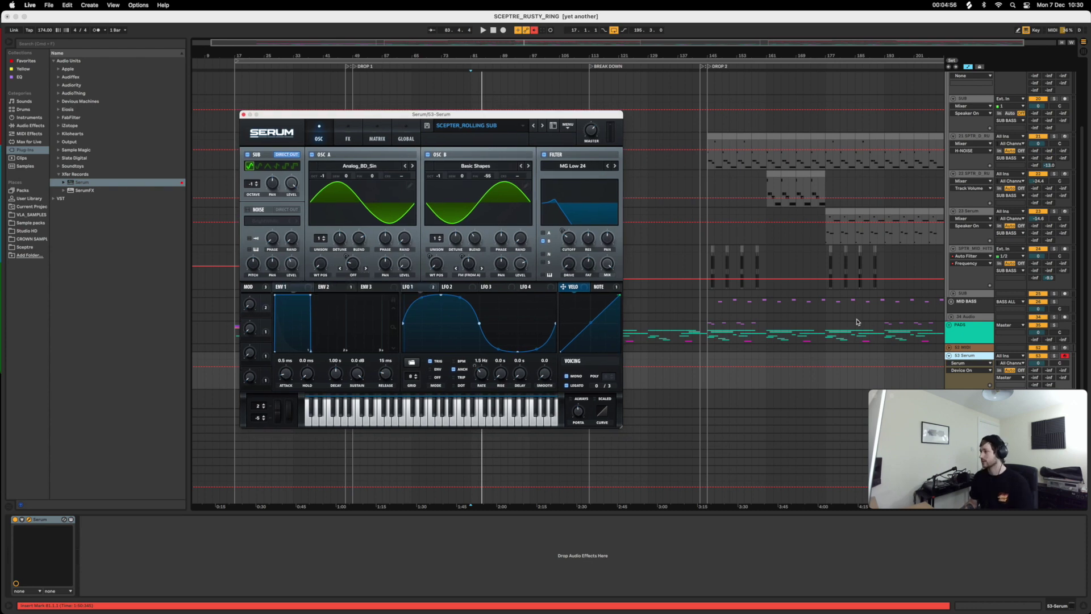
{"action": "left_click_drag", "start_coordinate": [422, 118], "coordinate": [212, 30]}
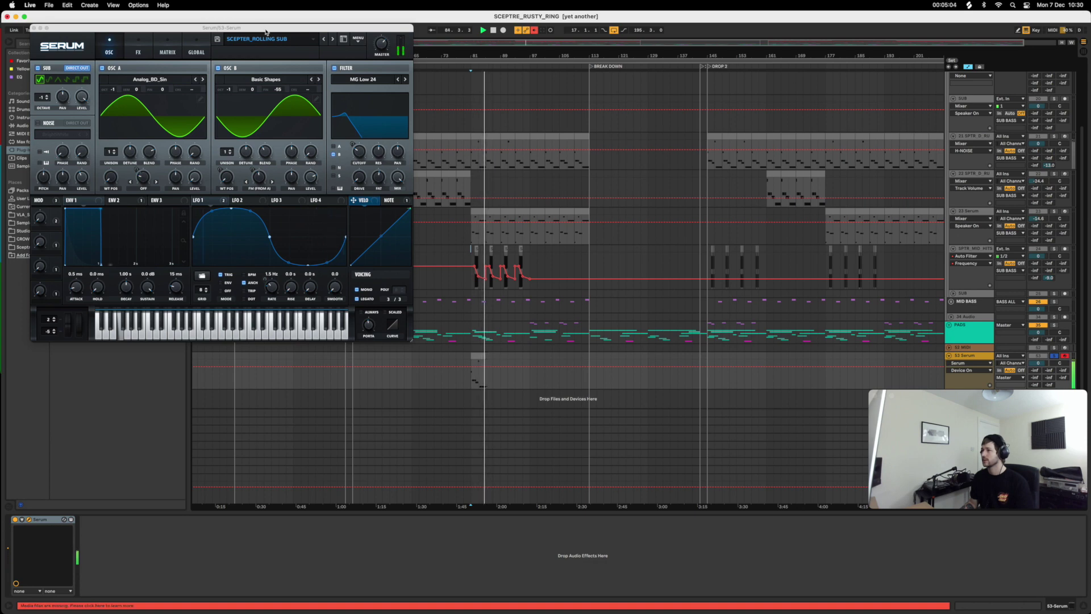
{"action": "left_click_drag", "start_coordinate": [270, 32], "coordinate": [599, 137]}
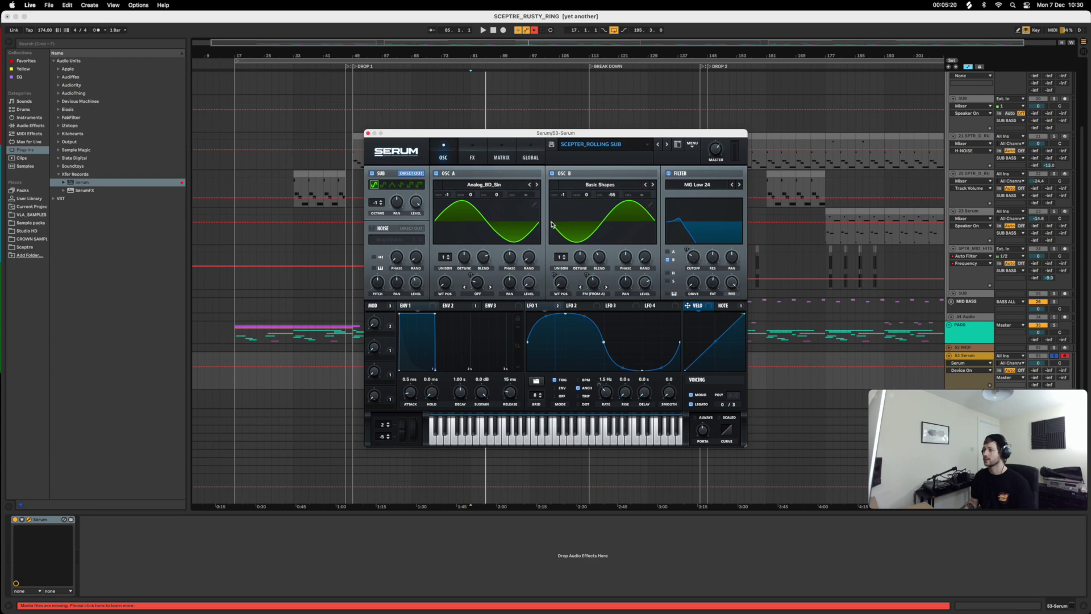
- Switch off the Hyper/Dimension, Chorus, Compressor and Filter effects in the Serum patch's effects rack
{"action": "left_click", "coordinate": [472, 157]}
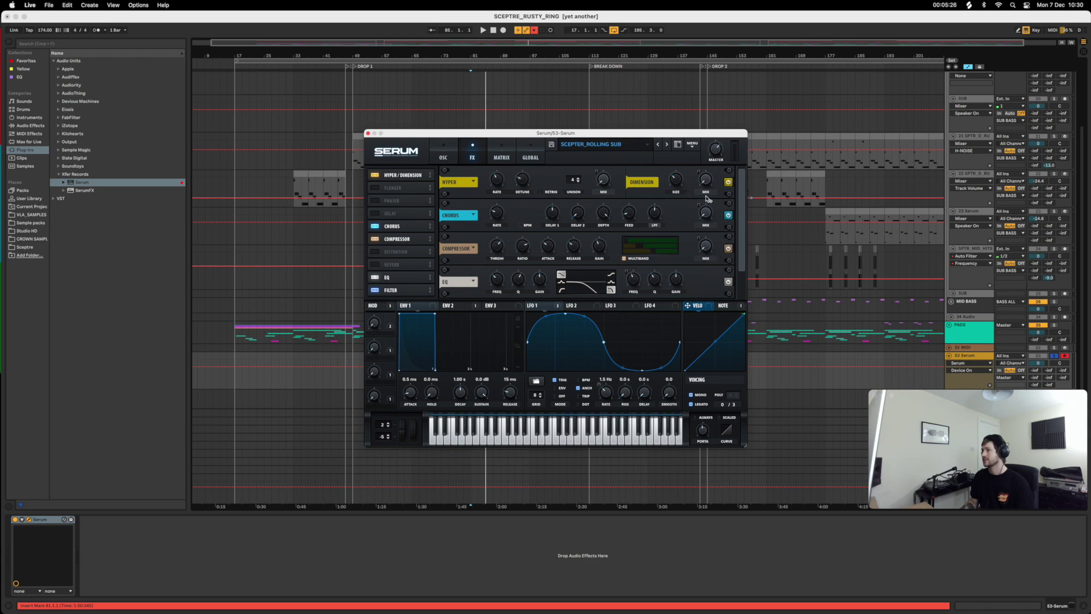
{"action": "left_click_drag", "start_coordinate": [742, 253], "coordinate": [744, 281]}
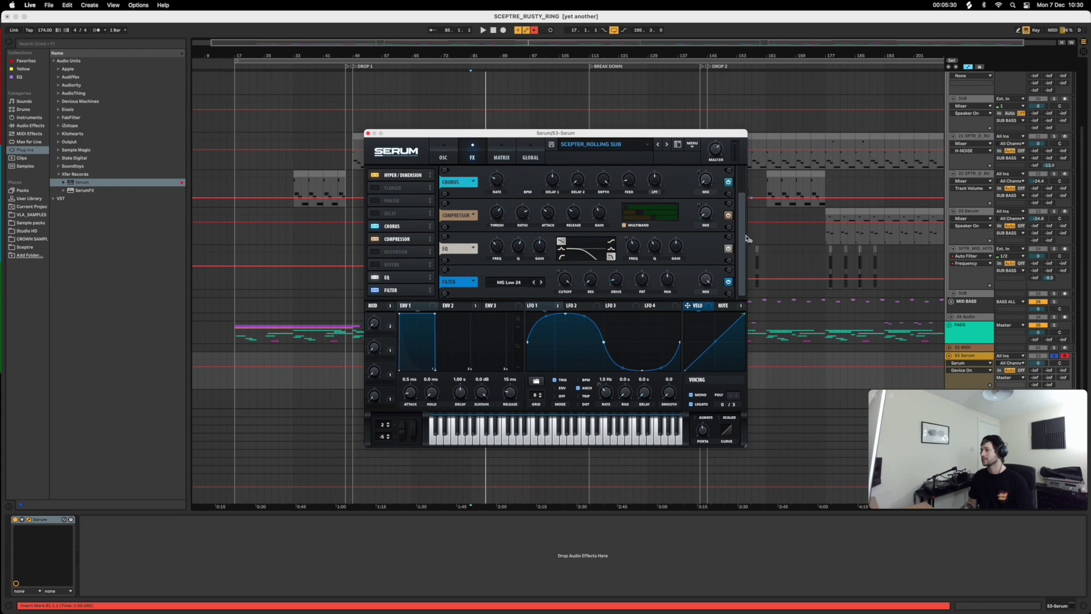
{"action": "left_click_drag", "start_coordinate": [743, 238], "coordinate": [744, 201]}
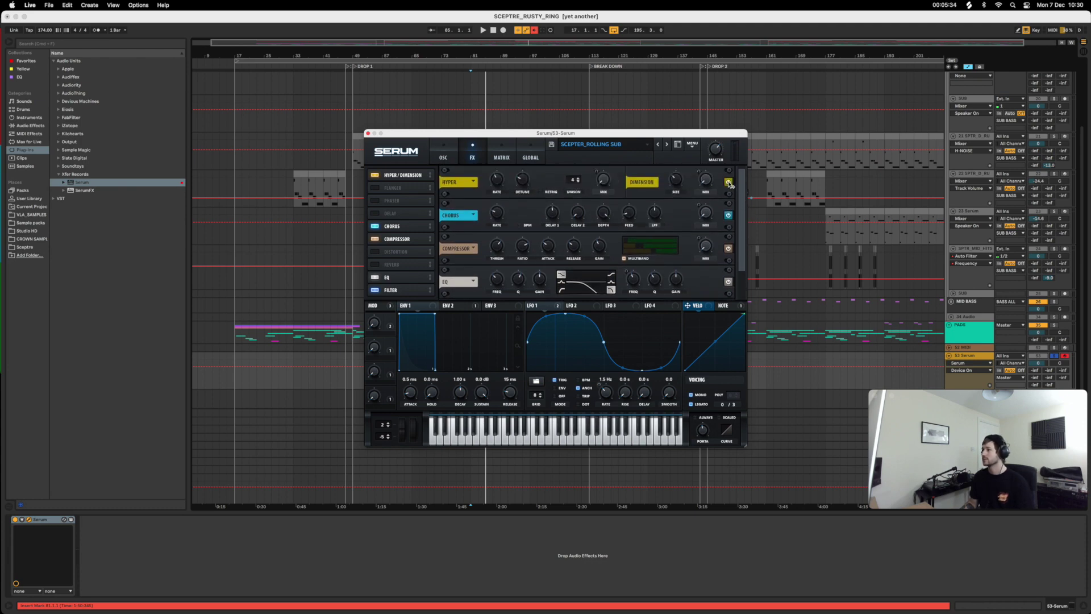
{"action": "left_click", "coordinate": [729, 182]}
{"action": "left_click", "coordinate": [729, 215]}
{"action": "left_click", "coordinate": [728, 249]}
{"action": "left_click_drag", "start_coordinate": [742, 256], "coordinate": [746, 291]}
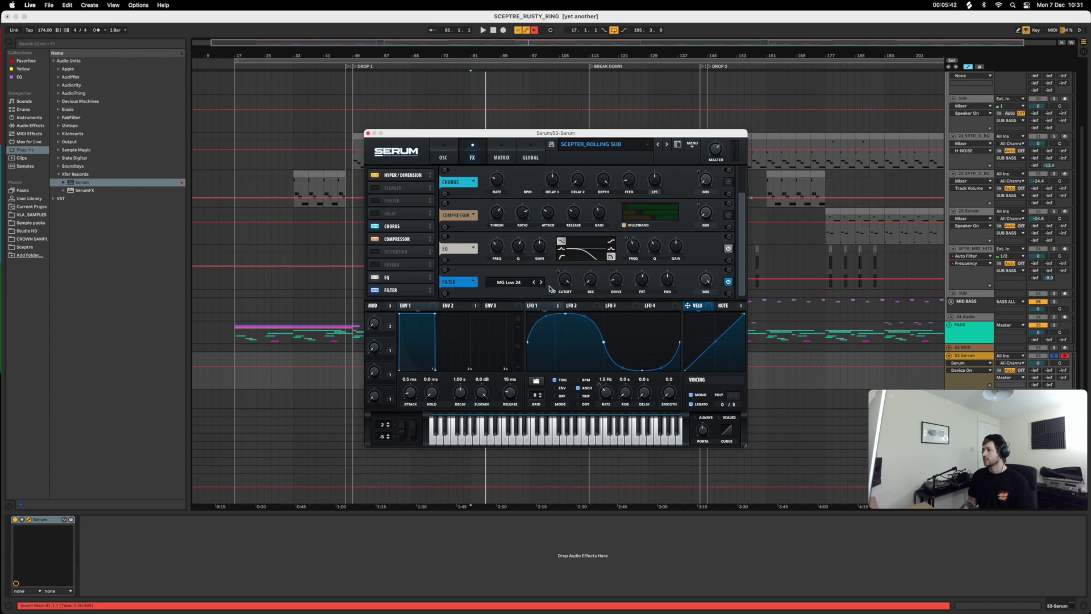
{"action": "left_click", "coordinate": [729, 282]}
{"action": "left_click_drag", "start_coordinate": [740, 276], "coordinate": [742, 227]}
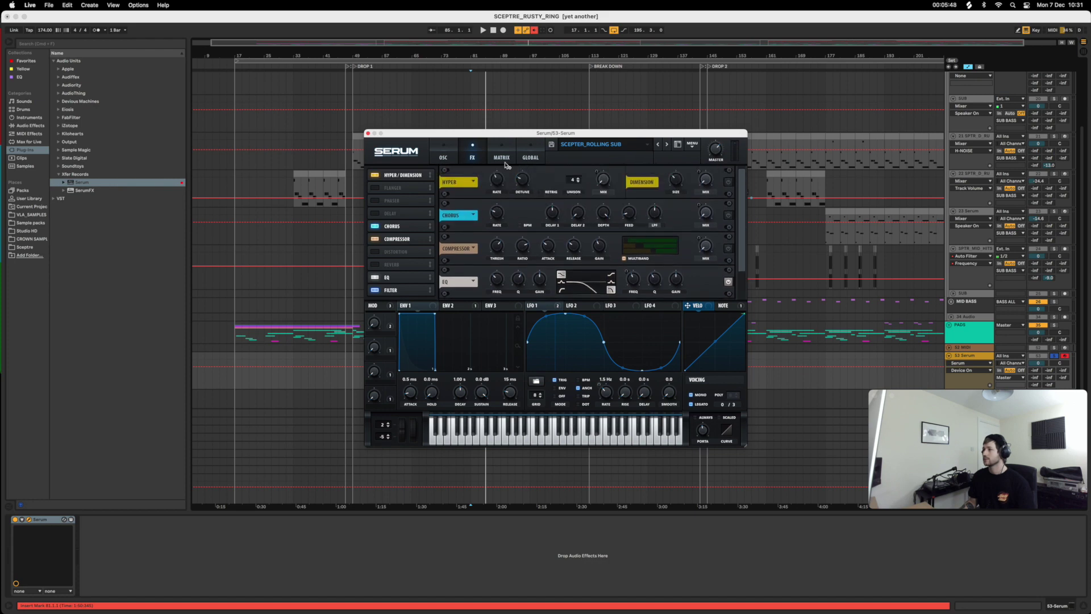
- Return Serum to its oscillator page and close the plug-in window
{"action": "left_click", "coordinate": [445, 159]}
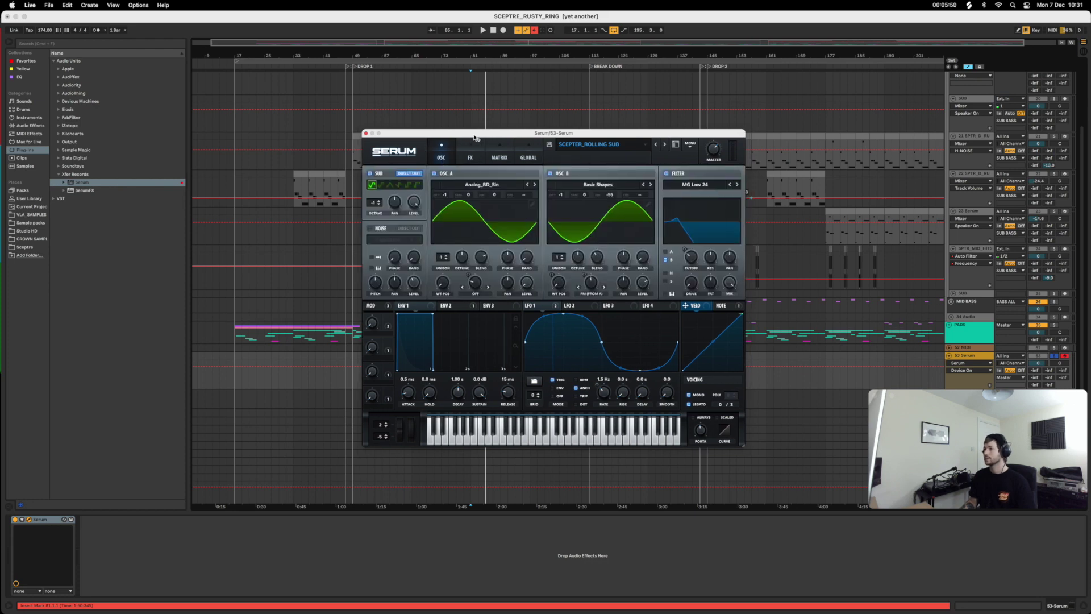
{"action": "left_click_drag", "start_coordinate": [392, 154], "coordinate": [301, 178]}
{"action": "left_click", "coordinate": [277, 157]}
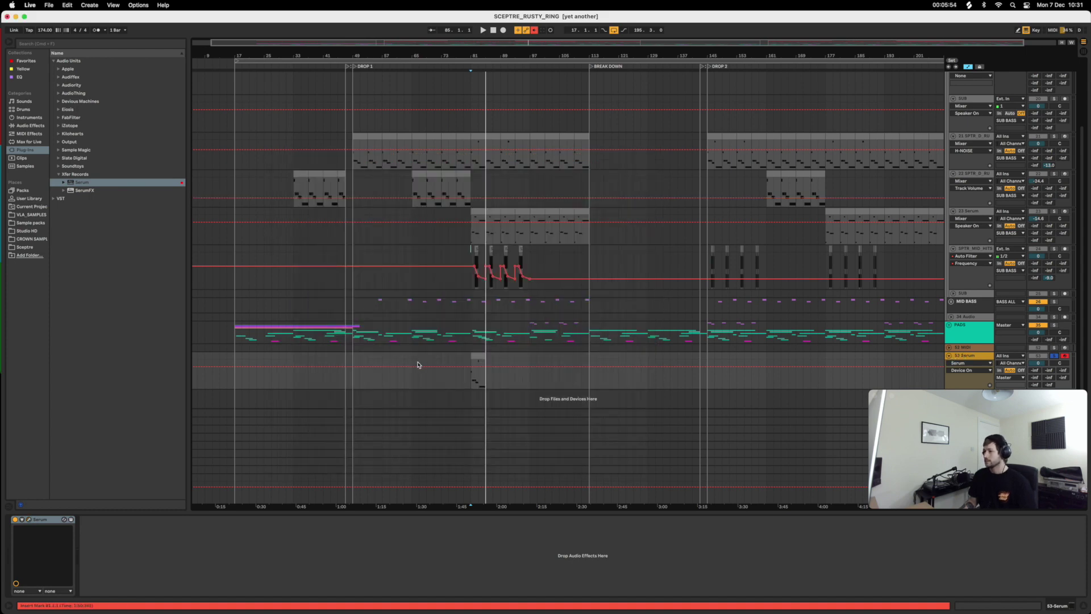
- Create an empty eight-bar MIDI clip starting at bar 87 on the 53-Serum track
{"action": "left_click", "coordinate": [480, 363]}
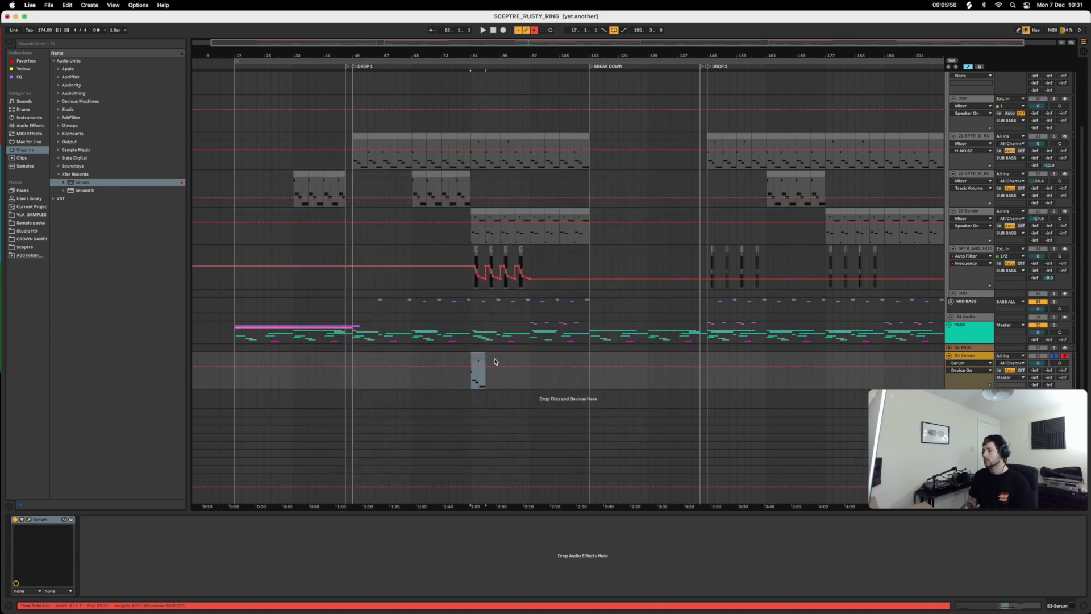
{"action": "left_click_drag", "start_coordinate": [493, 362], "coordinate": [521, 359]}
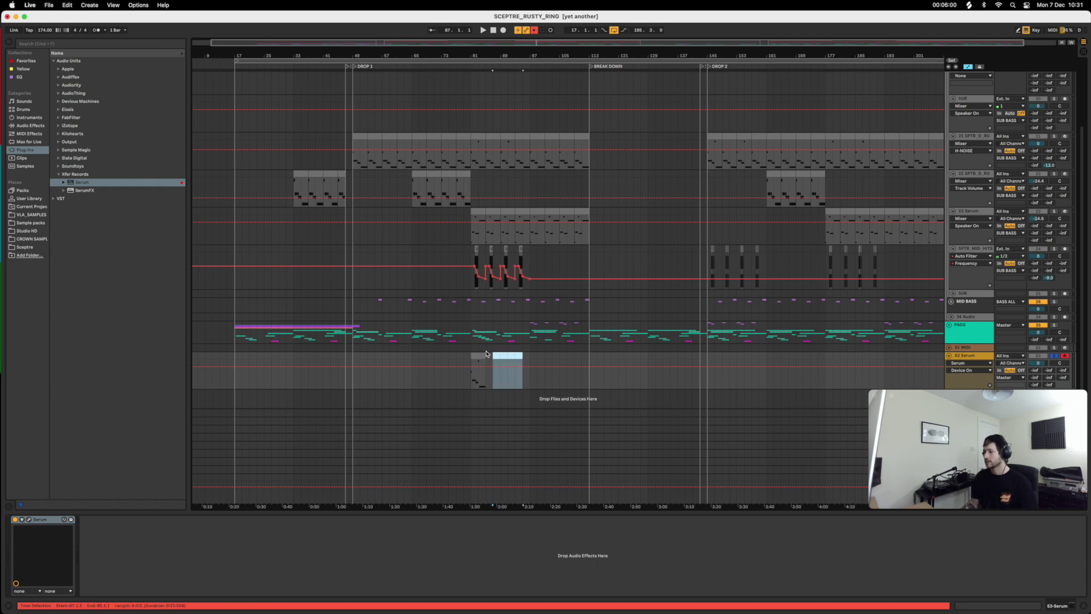
{"action": "left_click_drag", "start_coordinate": [493, 357], "coordinate": [520, 362]}
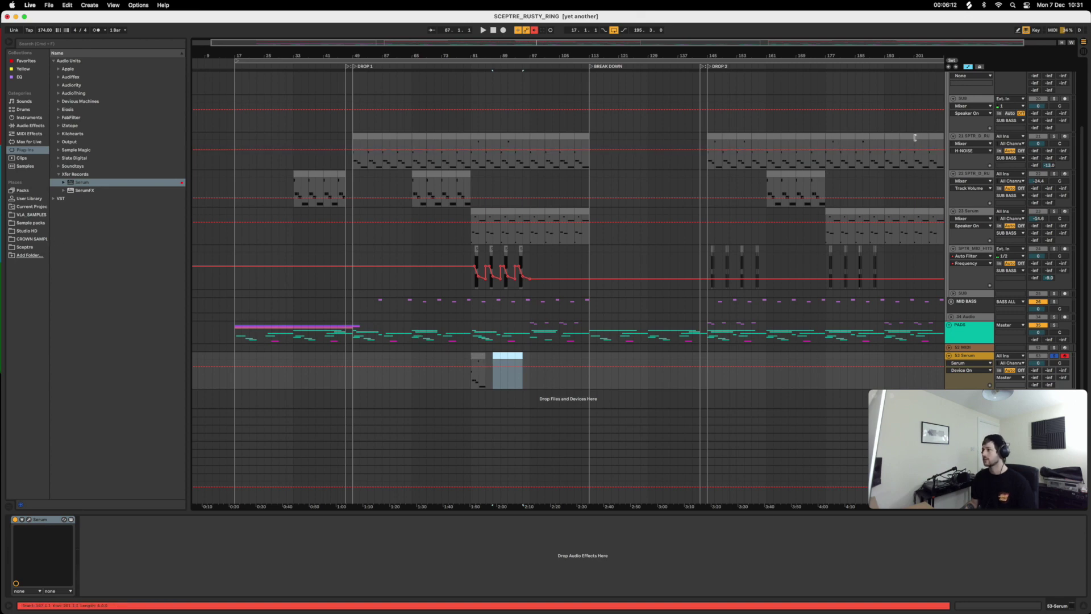
- Examine the device chain of the 21-SPTR_D_RUNE_BASS track, including the Sampler's Filter/Global and Sample settings
{"action": "left_click", "coordinate": [979, 137]}
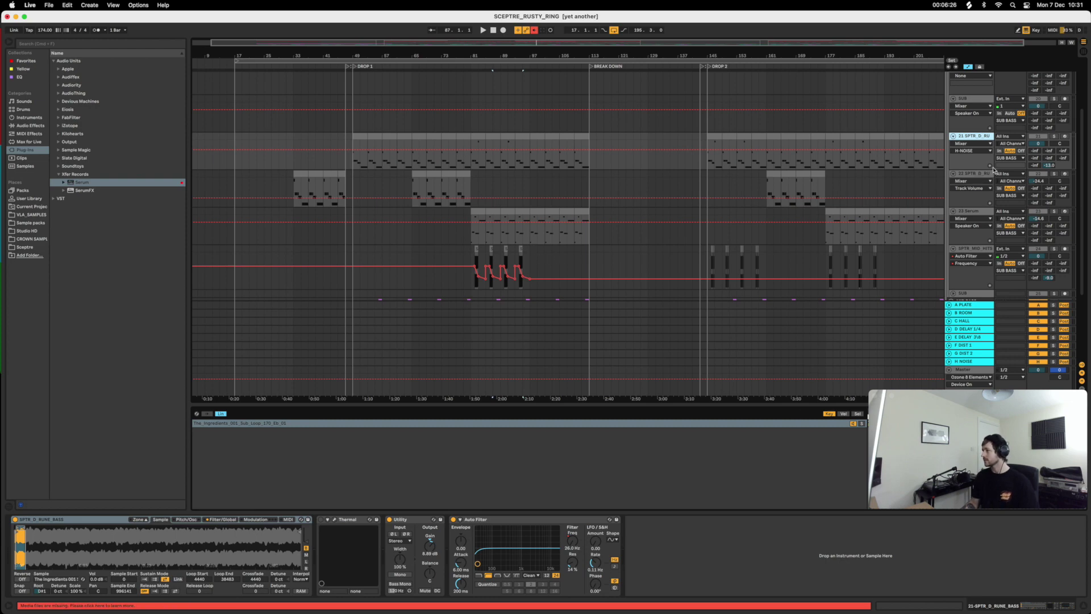
{"action": "left_click", "coordinate": [351, 520]}
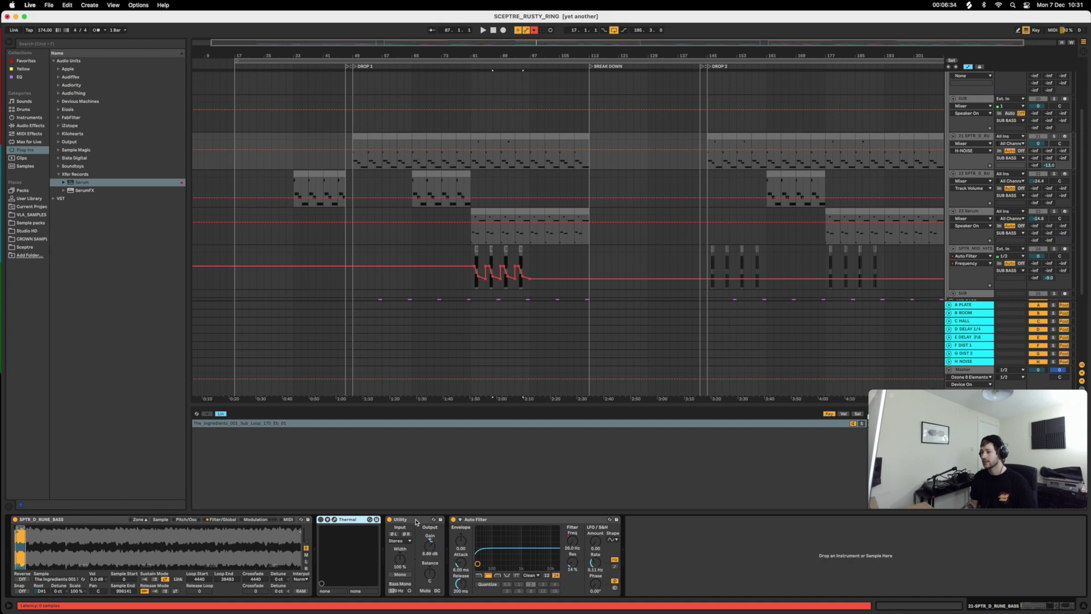
{"action": "left_click", "coordinate": [63, 520]}
{"action": "left_click", "coordinate": [219, 519]}
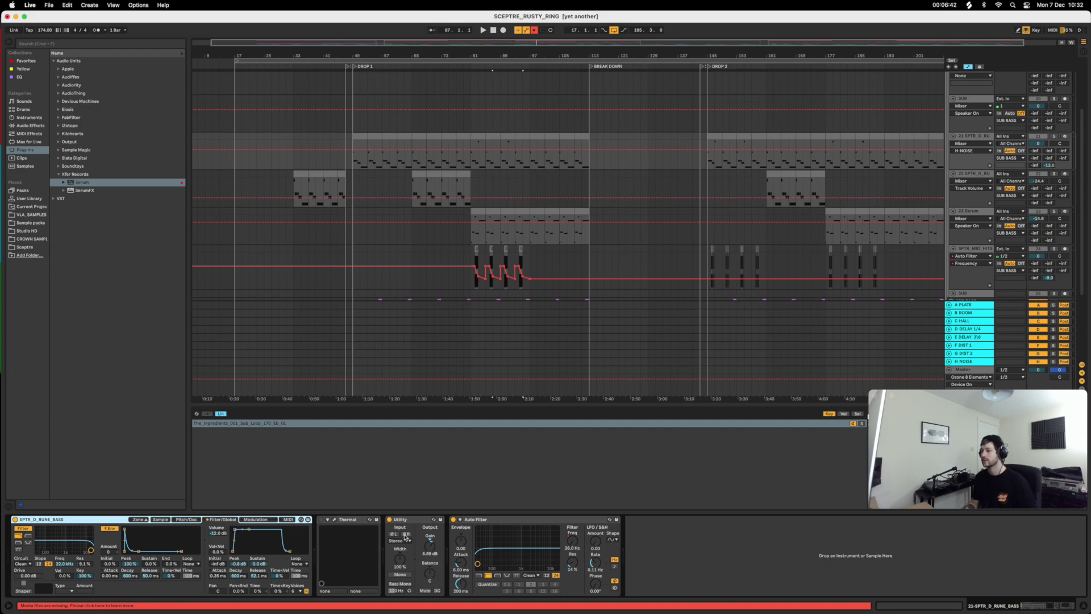
{"action": "left_click", "coordinate": [161, 520]}
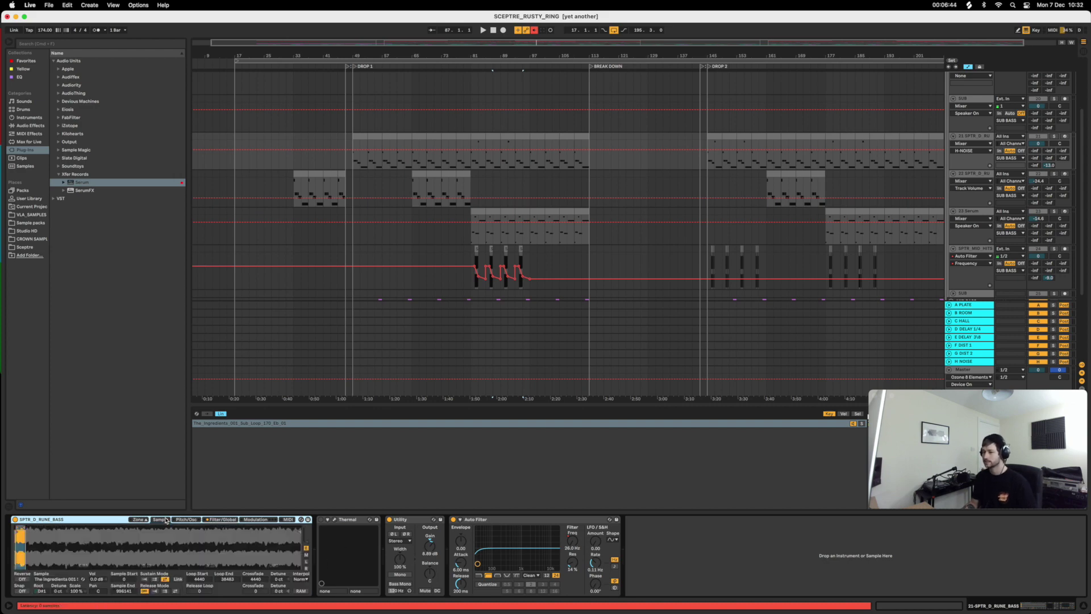
- Select the four-bar clip at bar 81 on the 53-Serum track and magnify the arrangement around it
{"action": "scroll", "coordinate": [630, 238], "scroll_direction": "down", "scroll_amount": 5}
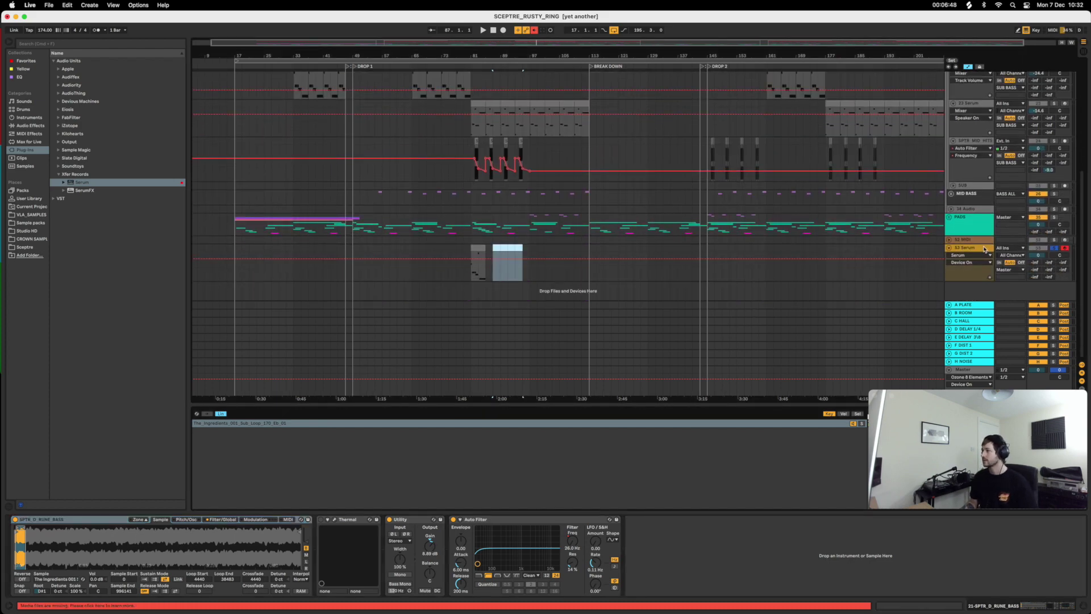
{"action": "left_click", "coordinate": [985, 249]}
{"action": "left_click", "coordinate": [477, 357]}
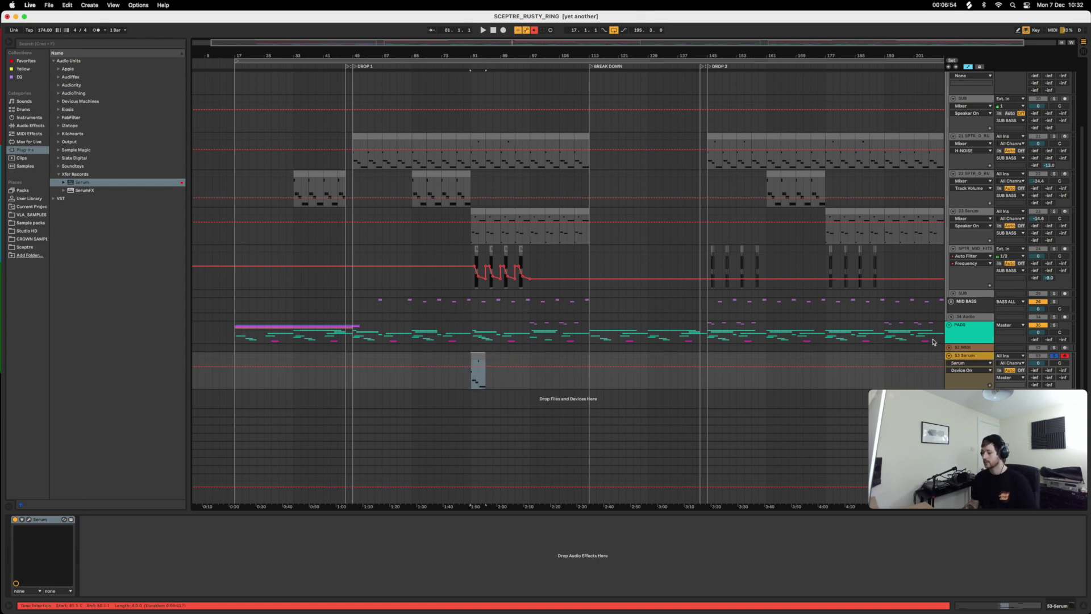
{"action": "left_click_drag", "start_coordinate": [472, 55], "coordinate": [472, 85]}
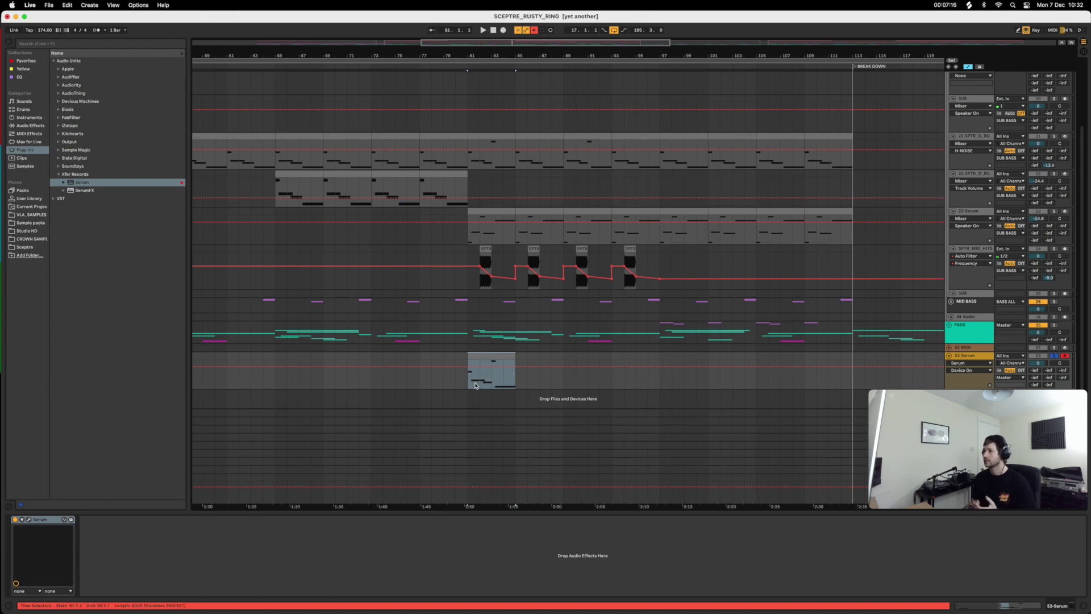
- Solo the 21-SPTR_D_RUNE_BASS track, audition it from bar 81, and hide the arrangement's automation
{"action": "left_click", "coordinate": [1056, 131]}
{"action": "left_click", "coordinate": [1055, 137]}
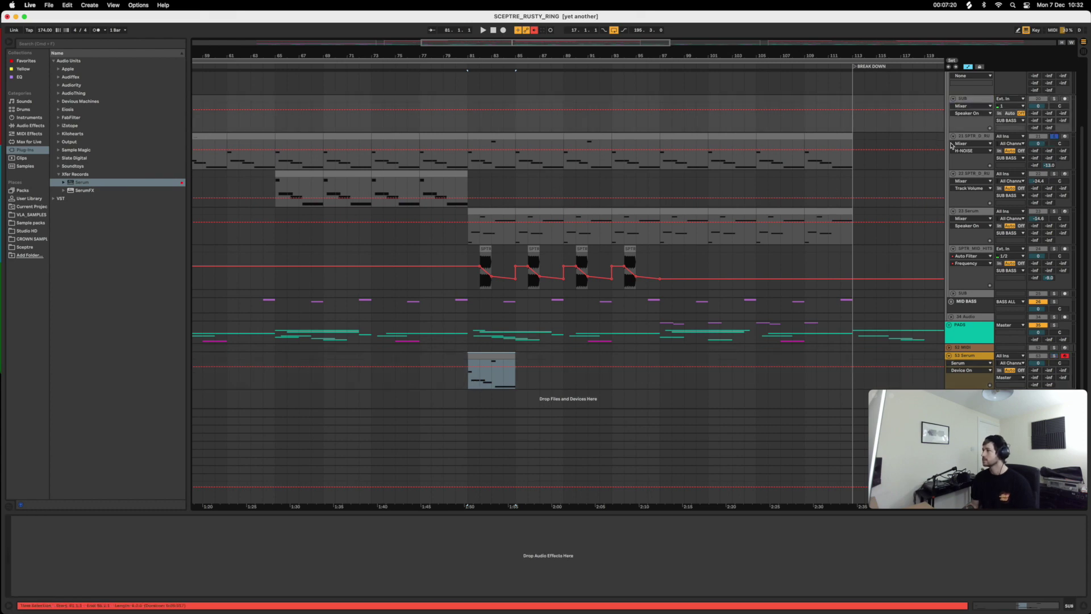
{"action": "left_click", "coordinate": [470, 167]}
{"action": "key", "text": "space"}
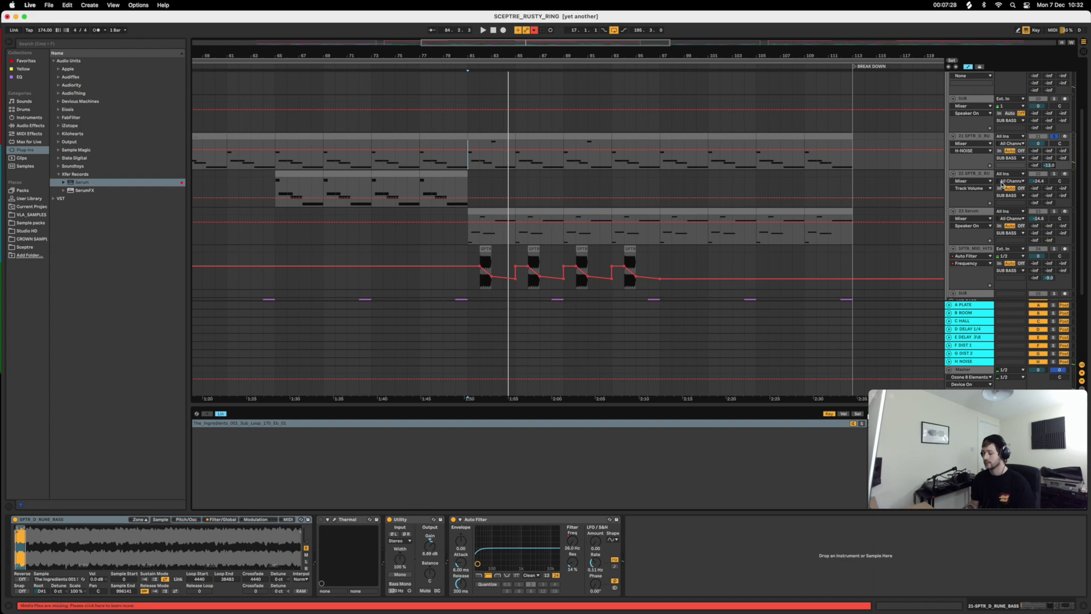
{"action": "key", "text": "a"}
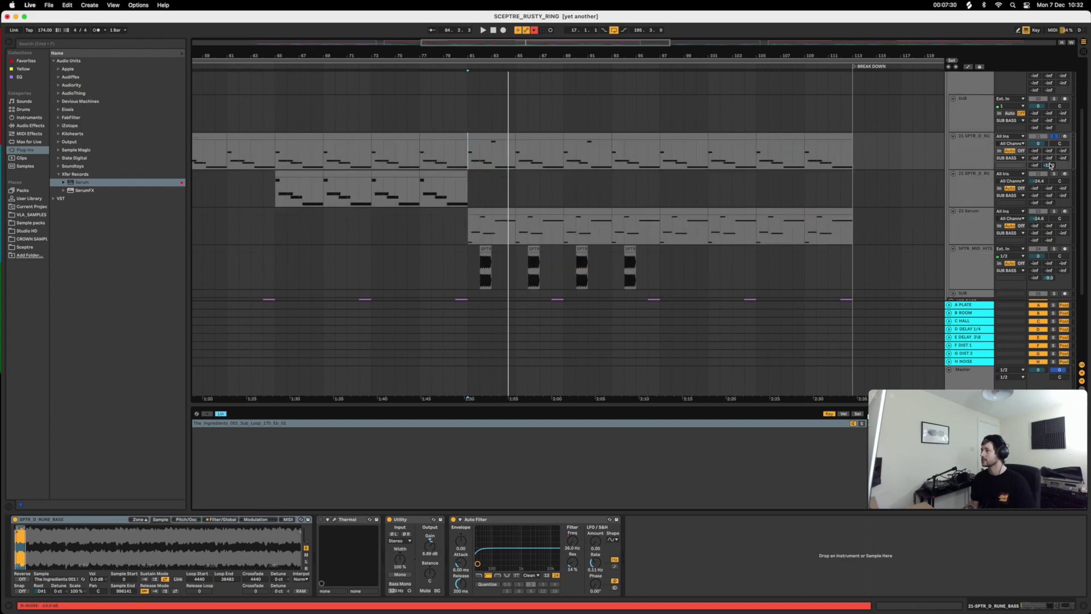
- Show the arrangement's automation and display the H-NOISE send envelope on the 21-SPTR_D_RUNE_BASS track
{"action": "key", "text": "a"}
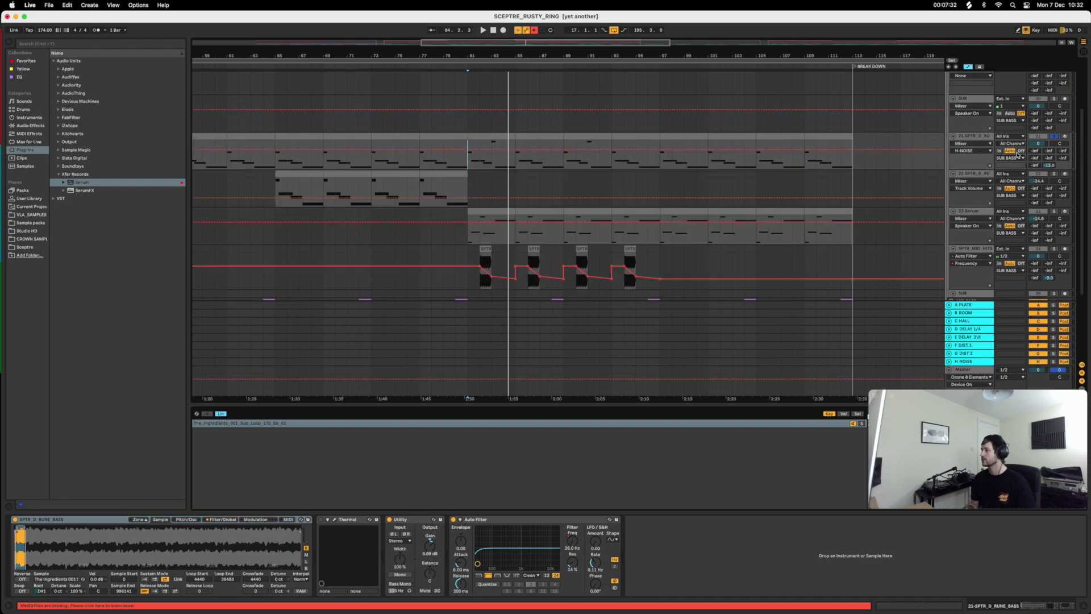
{"action": "left_click", "coordinate": [970, 151]}
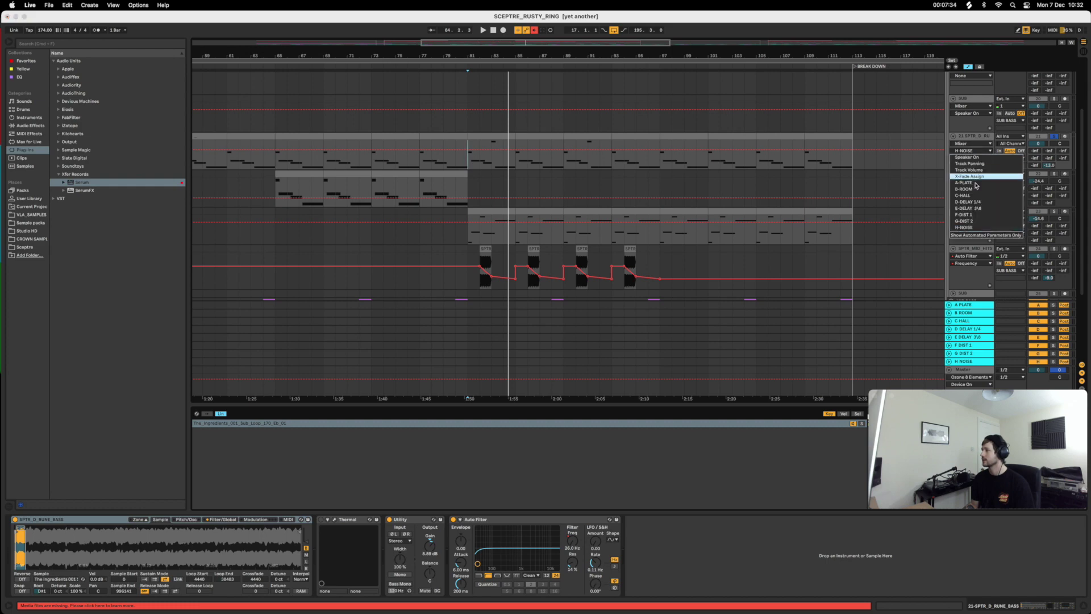
{"action": "left_click", "coordinate": [972, 226]}
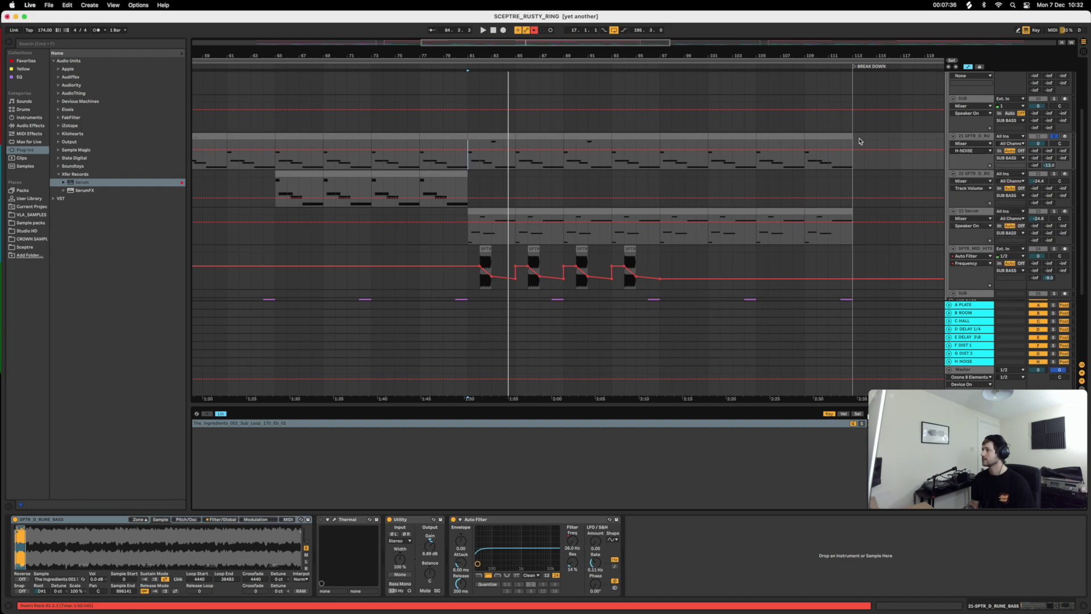
- Solo the 22-SPTR_D_RUNE_BASS track alongside the 21-SPTR_D_RUNE_BASS track and audition both from bar 63
{"action": "left_click_drag", "start_coordinate": [611, 54], "coordinate": [554, 59]}
{"action": "left_click", "coordinate": [461, 191]}
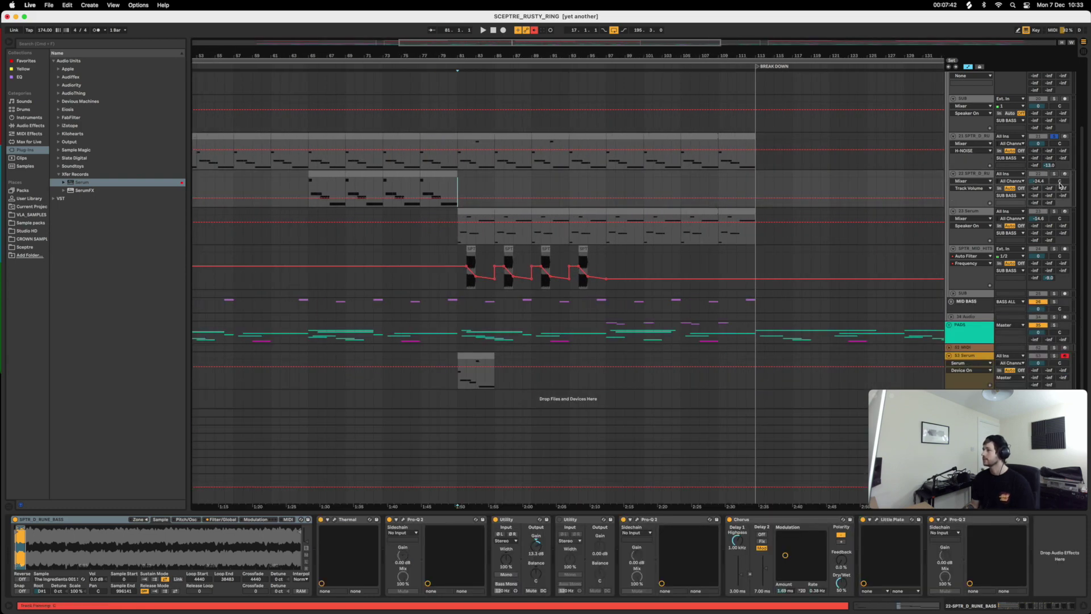
{"action": "left_click", "coordinate": [294, 185]}
{"action": "key", "text": "space"}
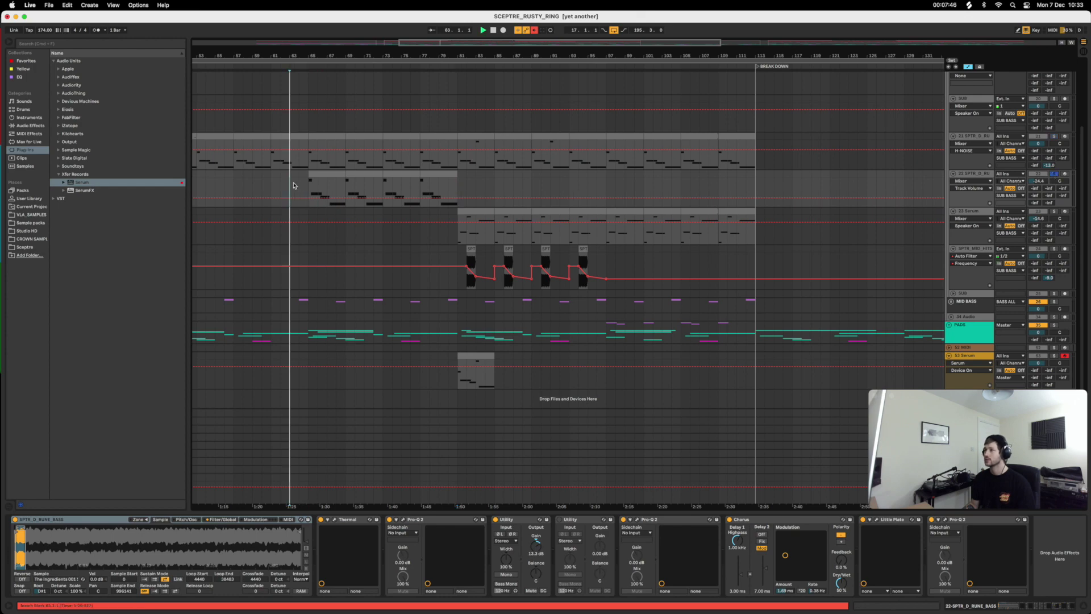
{"action": "key", "text": "space"}
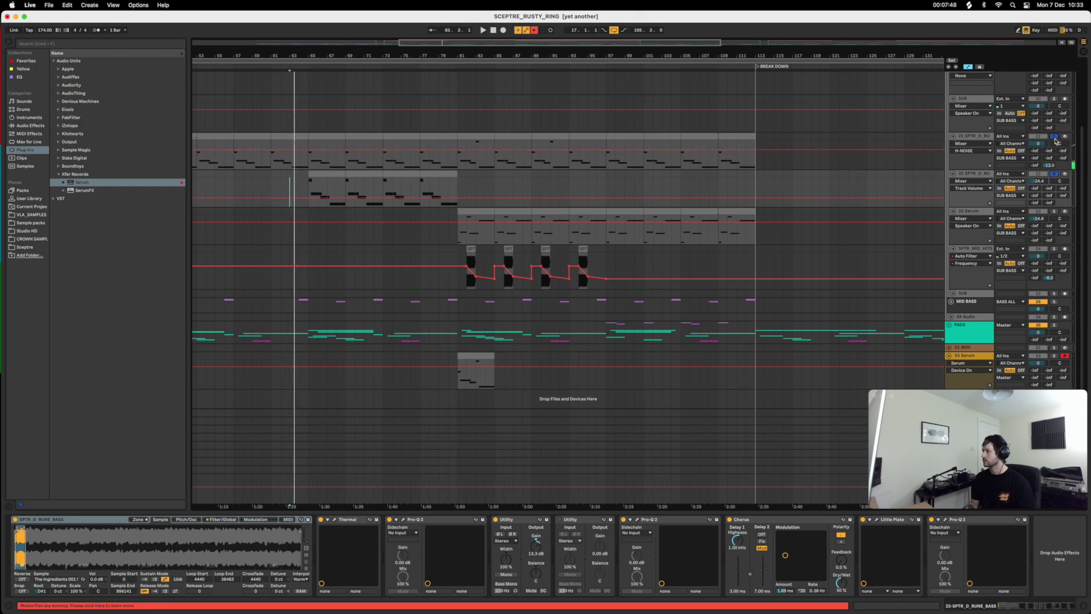
{"action": "key", "text": "space"}
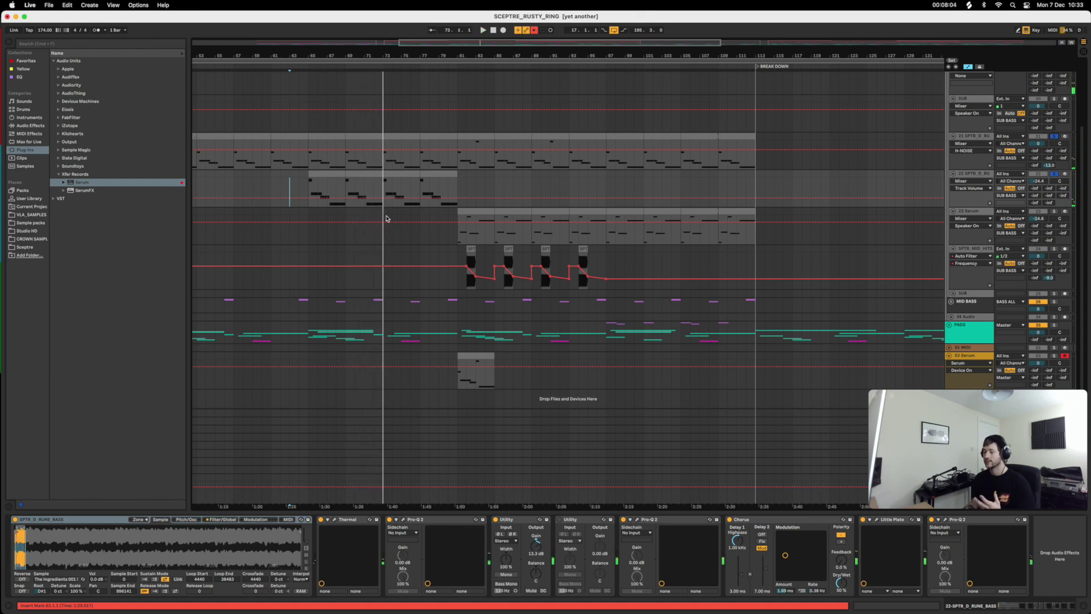
- Inspect the MIDI notes of the clip at bar 65 on the 22-SPTR_D_RUNE_BASS track, then close the note editor
{"action": "double_click", "coordinate": [329, 176]}
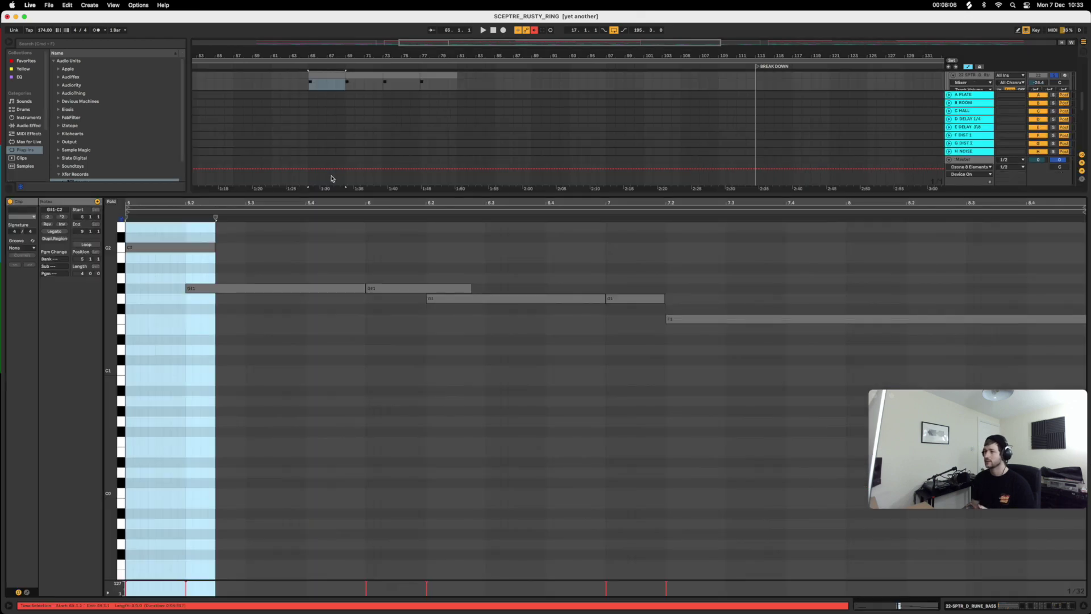
{"action": "left_click_drag", "start_coordinate": [392, 352], "coordinate": [366, 305]}
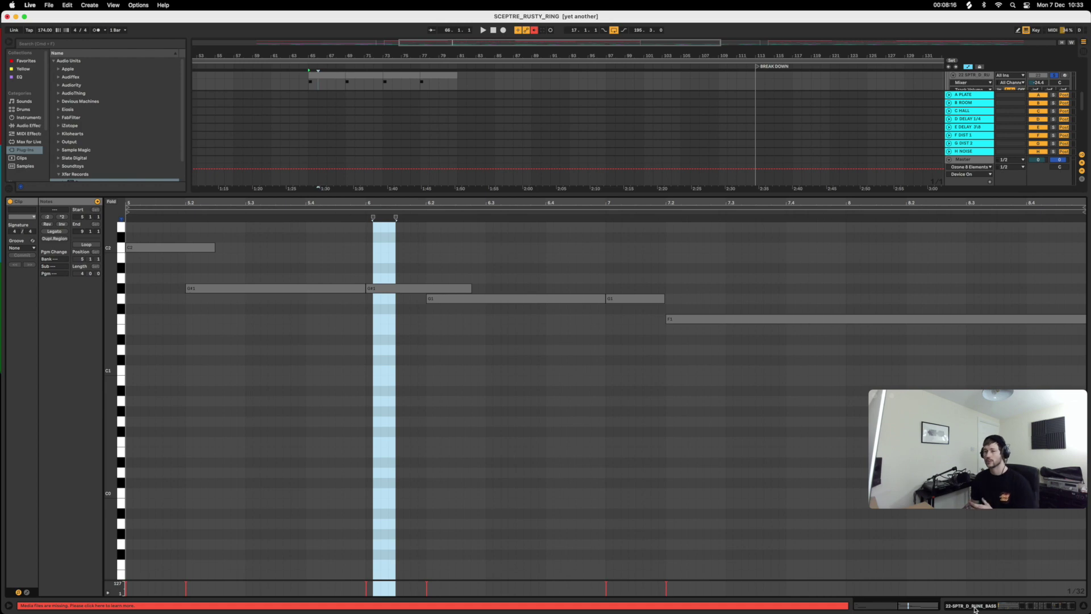
{"action": "left_click", "coordinate": [493, 120]}
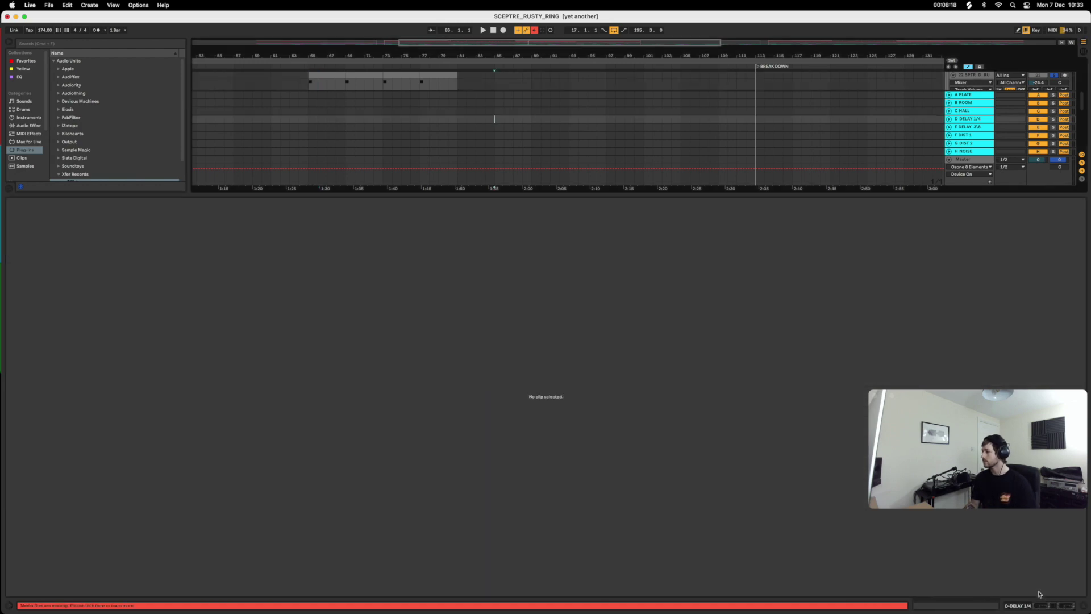
{"action": "left_click", "coordinate": [1086, 608]}
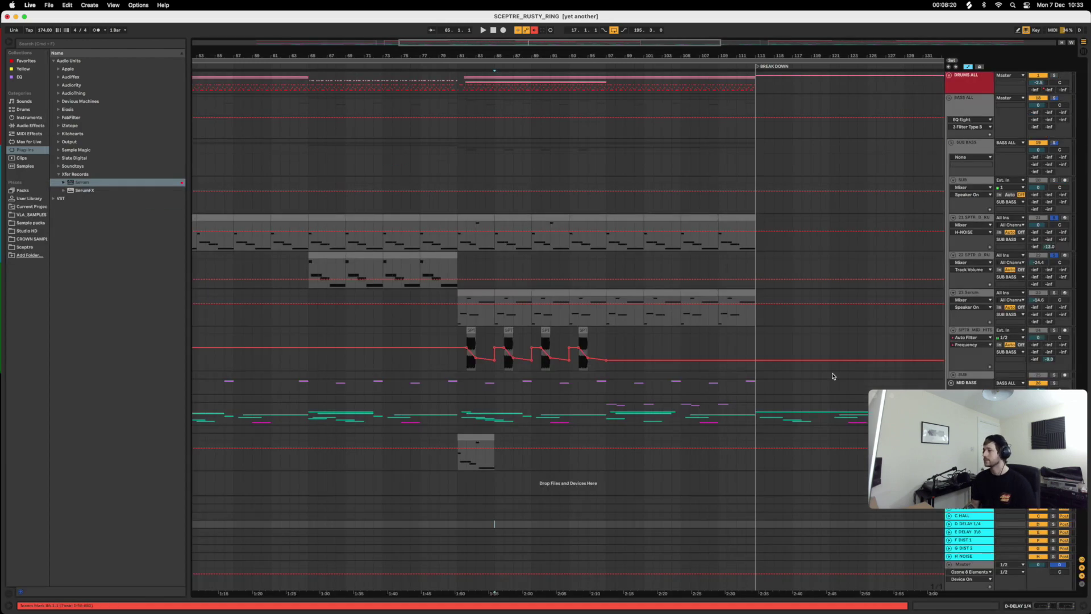
- Examine the Thermal distortion in the 22-SPTR_D_RUNE_BASS track's device chain, including its advanced stage settings, and close its window
{"action": "left_click", "coordinate": [972, 259]}
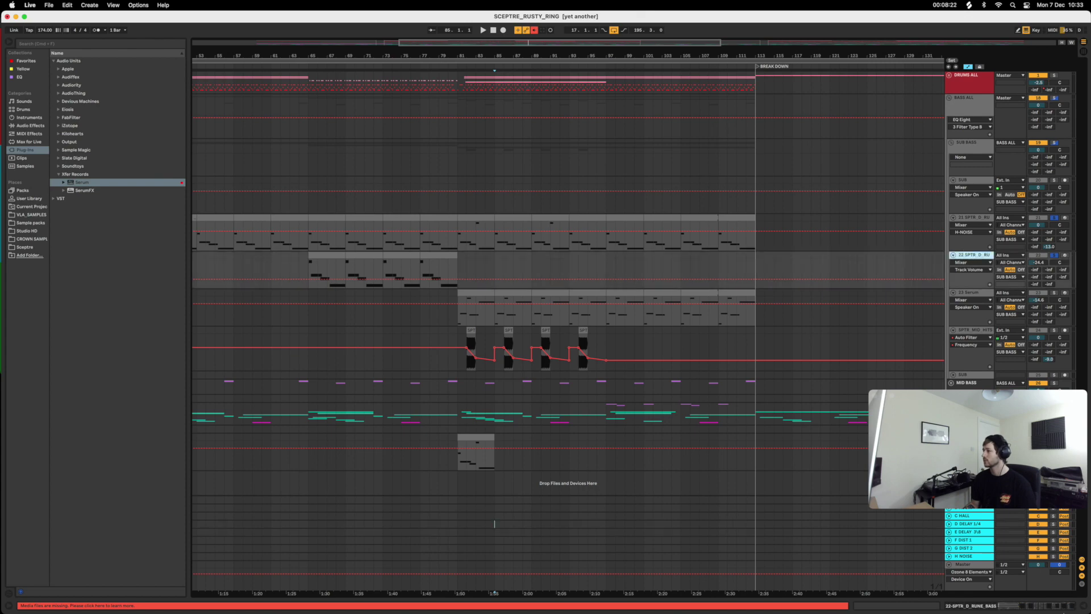
{"action": "left_click", "coordinate": [1044, 607]}
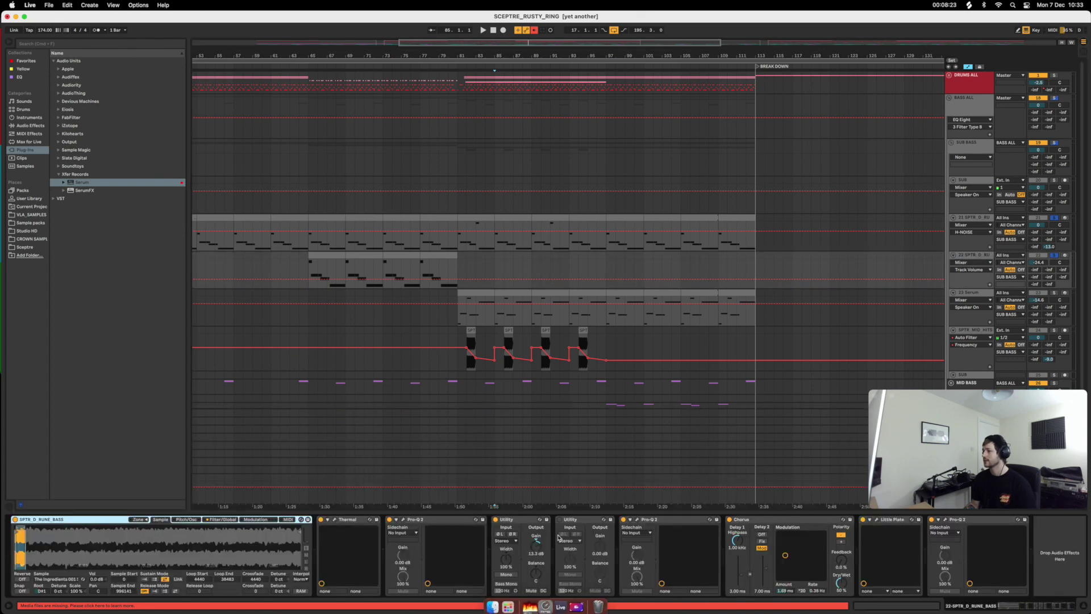
{"action": "left_click", "coordinate": [334, 520]}
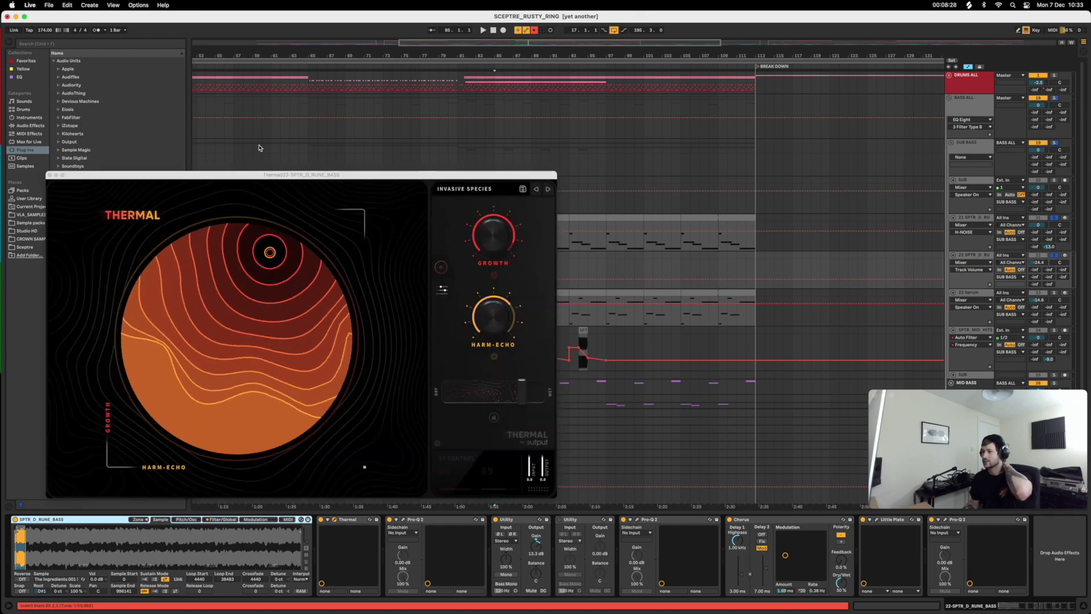
{"action": "left_click_drag", "start_coordinate": [263, 175], "coordinate": [371, 83]}
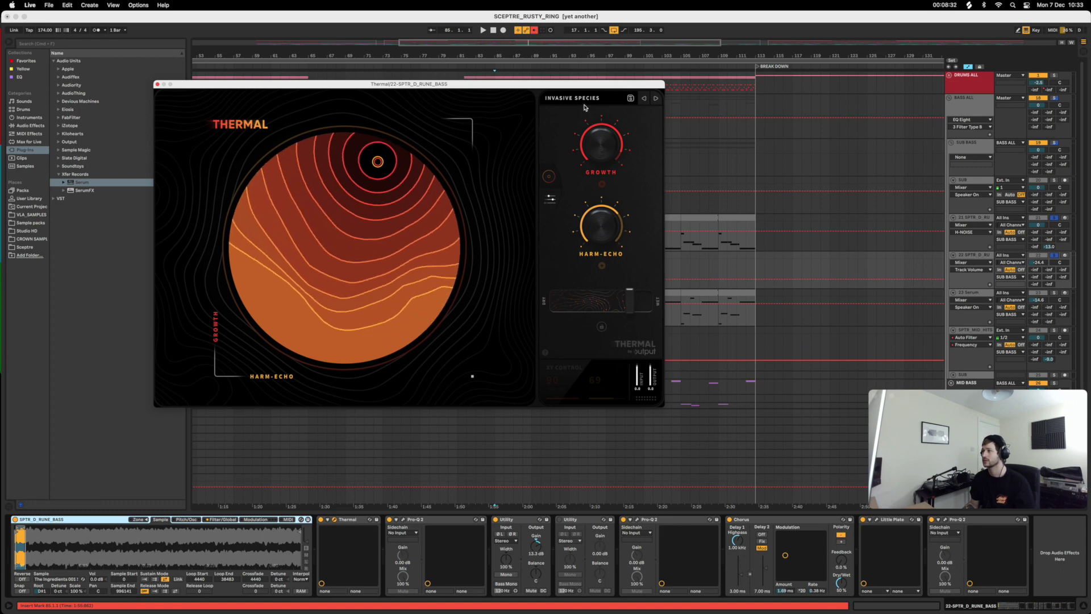
{"action": "left_click", "coordinate": [551, 200]}
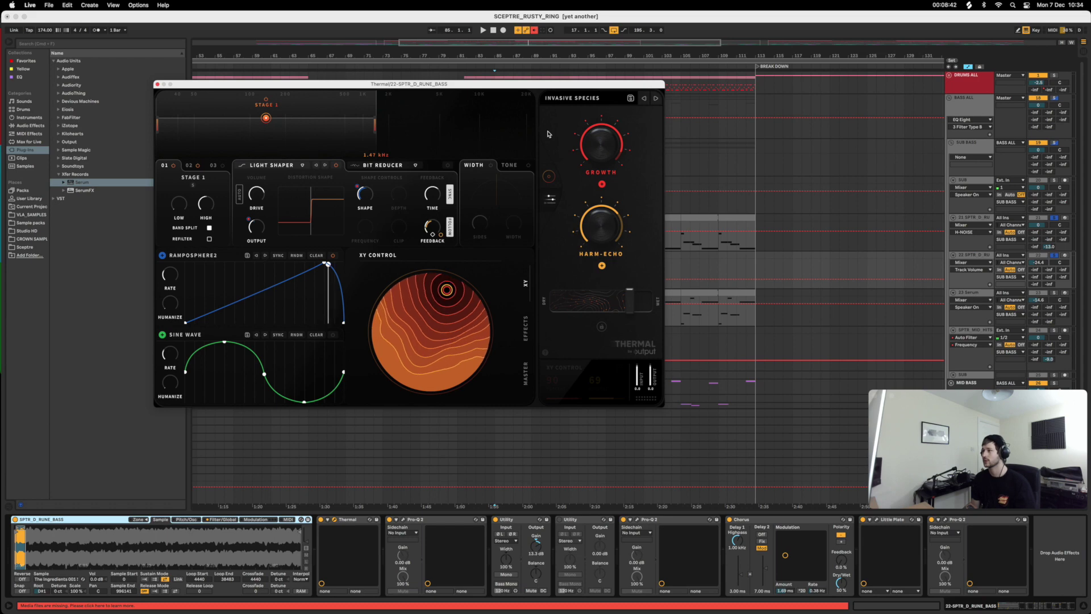
{"action": "left_click", "coordinate": [157, 85]}
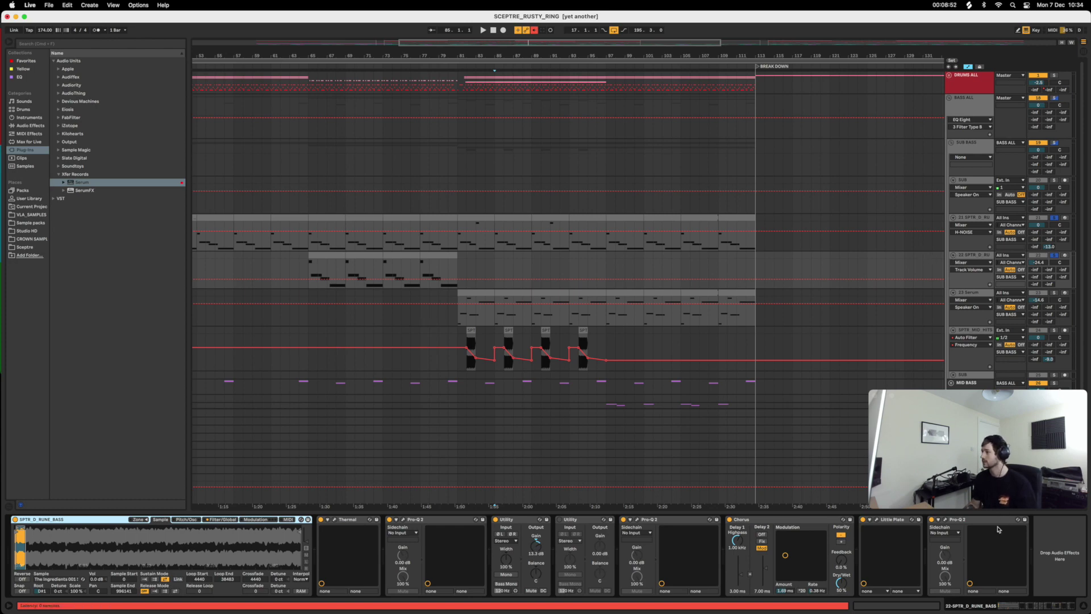
- Add a Utility effect at the end of the 22-SPTR_D_RUNE_BASS chain and audition that track alone from bar 65
{"action": "left_click", "coordinate": [31, 125]}
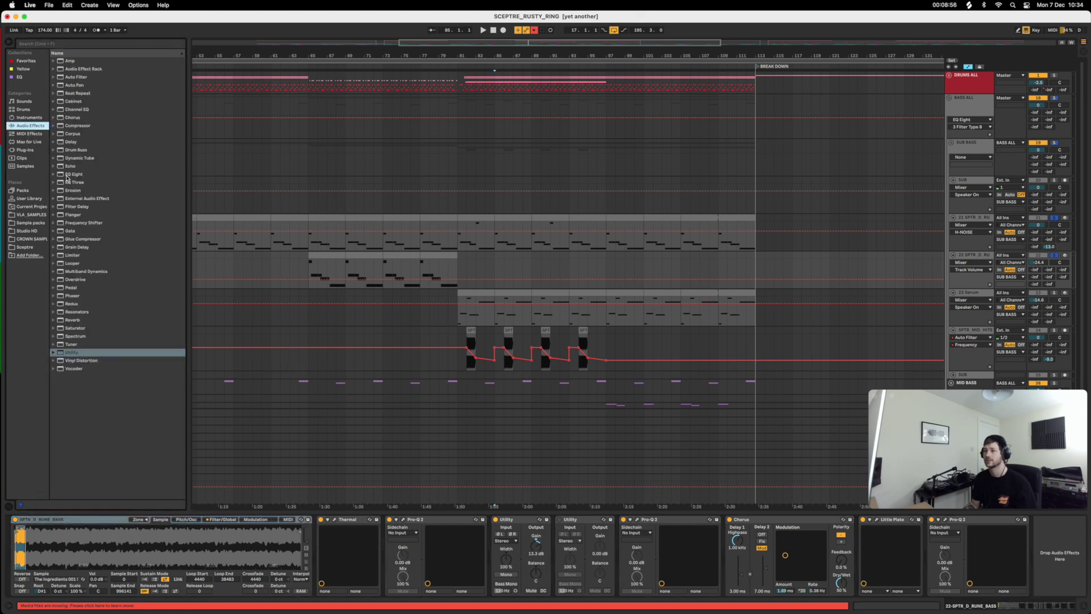
{"action": "left_click_drag", "start_coordinate": [70, 353], "coordinate": [1047, 538]}
{"action": "key", "text": "space"}
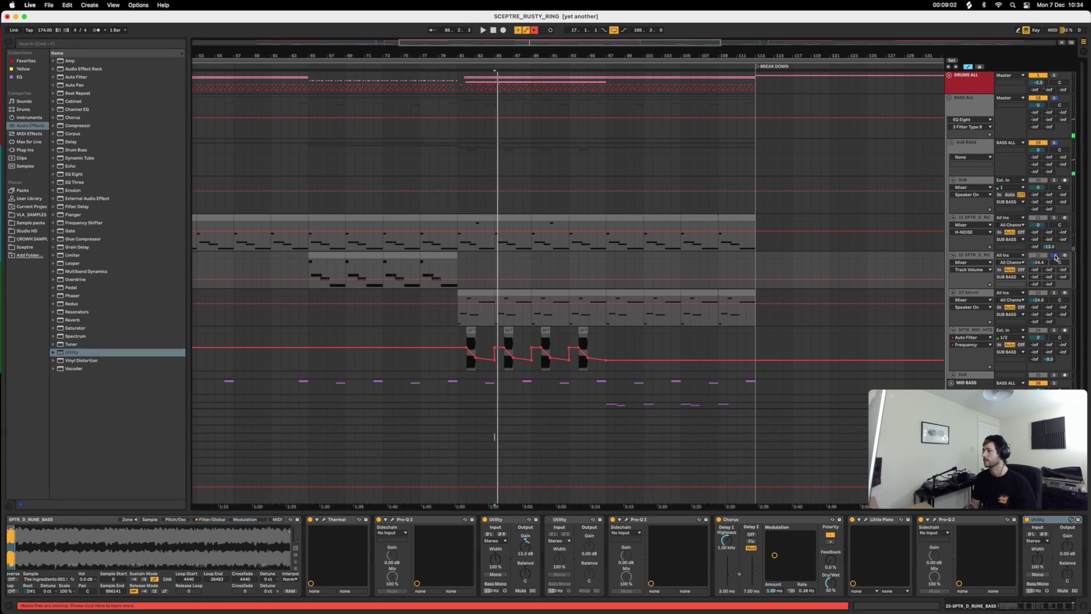
{"action": "key", "text": "space"}
{"action": "left_click", "coordinate": [306, 293]}
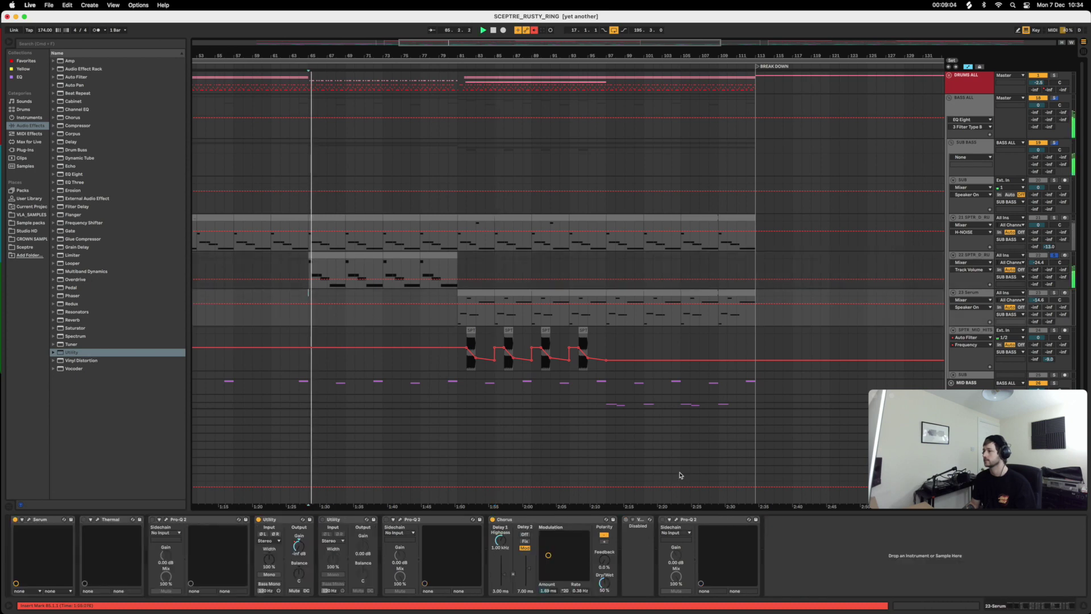
- Switch the last Utility on the 22-SPTR_D_RUNE_BASS track to mono and audition the stereo difference
{"action": "left_click", "coordinate": [979, 257]}
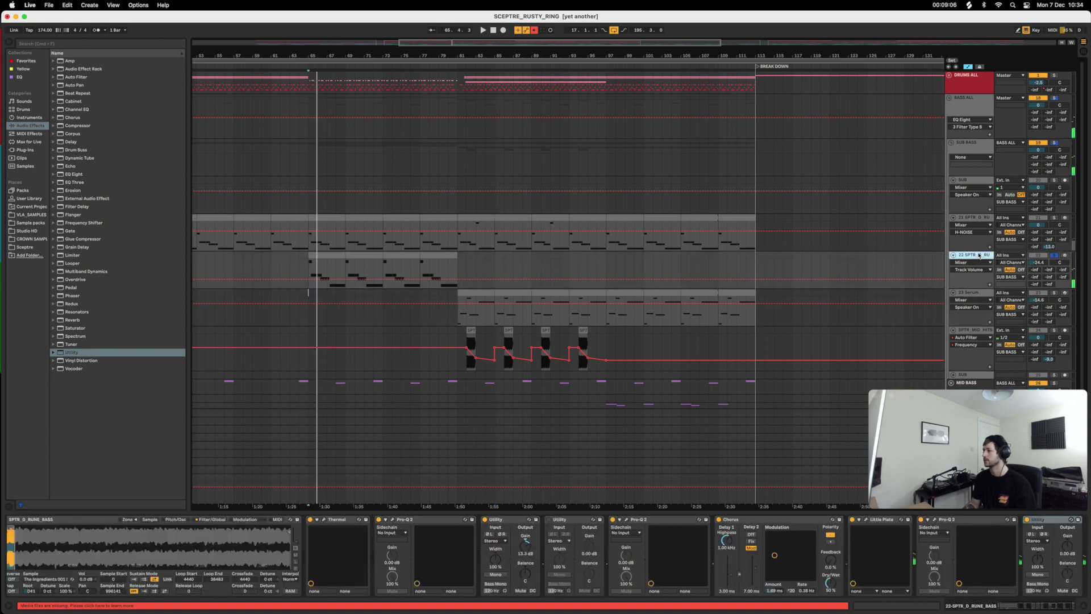
{"action": "left_click", "coordinate": [1052, 519]}
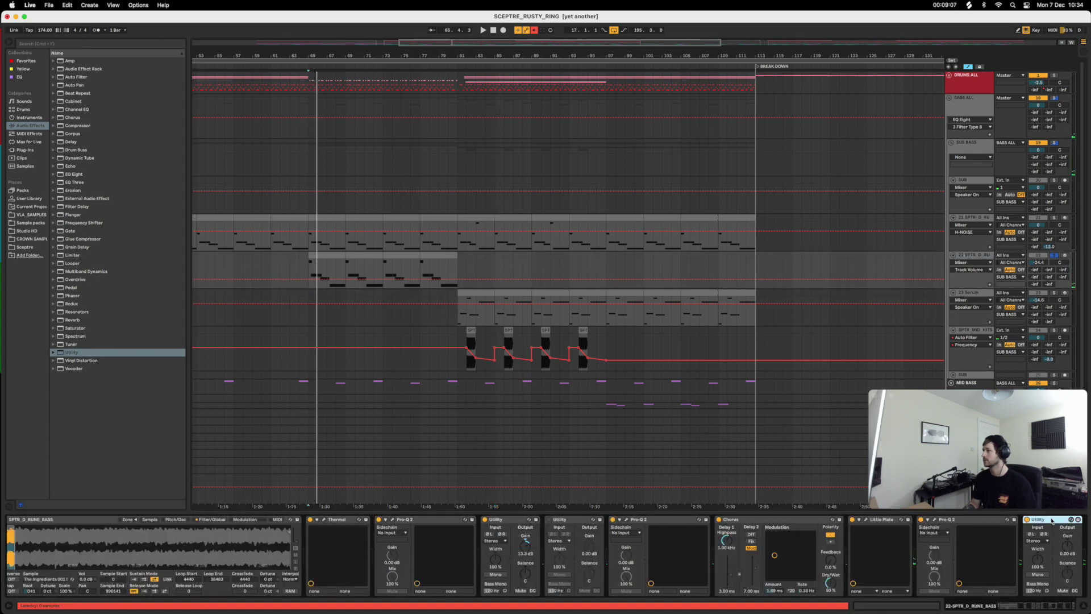
{"action": "left_click", "coordinate": [970, 257]}
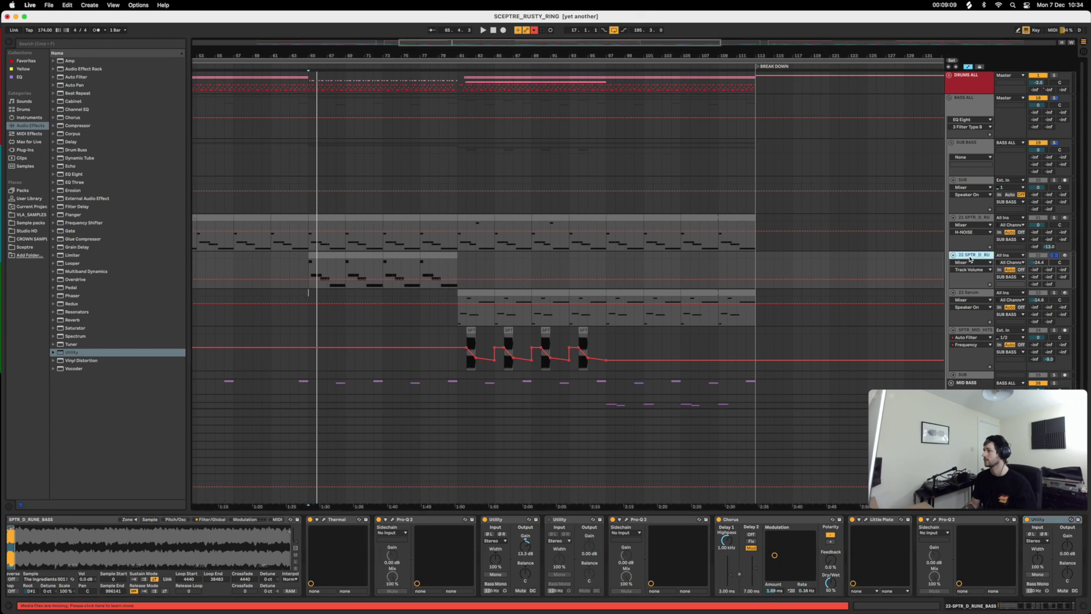
{"action": "left_click", "coordinate": [1037, 575]}
{"action": "key", "text": "space"}
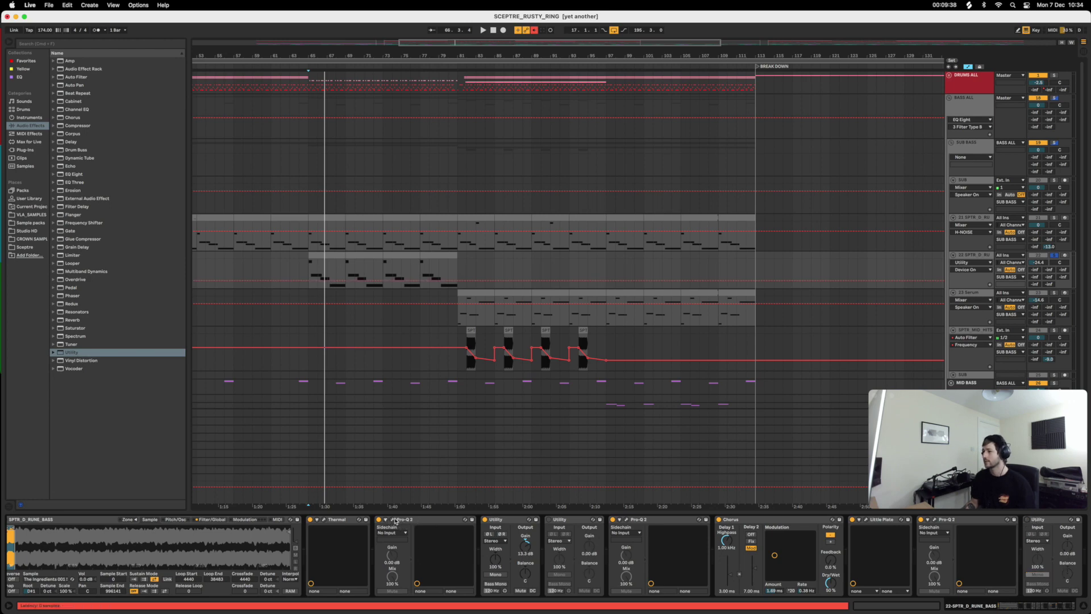
- Examine the EQ curves of the first and second Pro-Q 2 on the 22-SPTR_D_RUNE_BASS track
{"action": "left_click", "coordinate": [395, 520]}
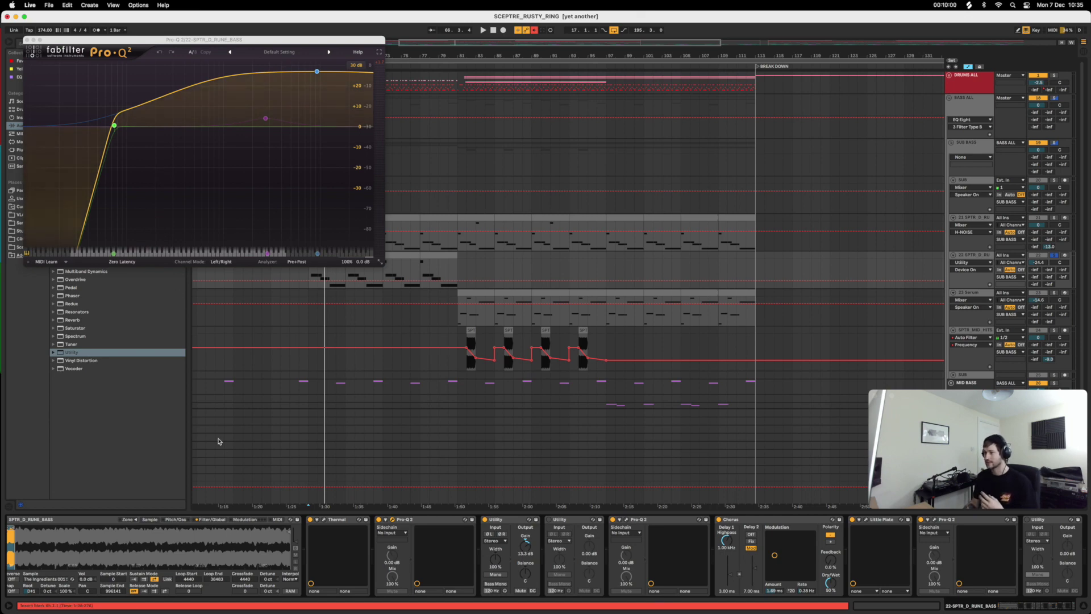
{"action": "left_click", "coordinate": [308, 321]}
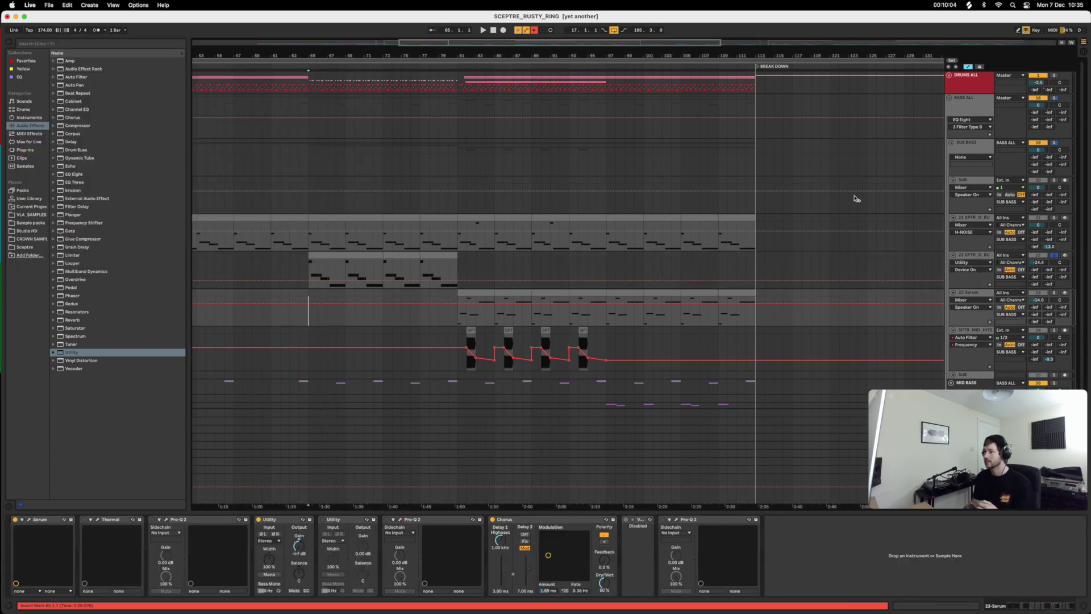
{"action": "left_click", "coordinate": [975, 257]}
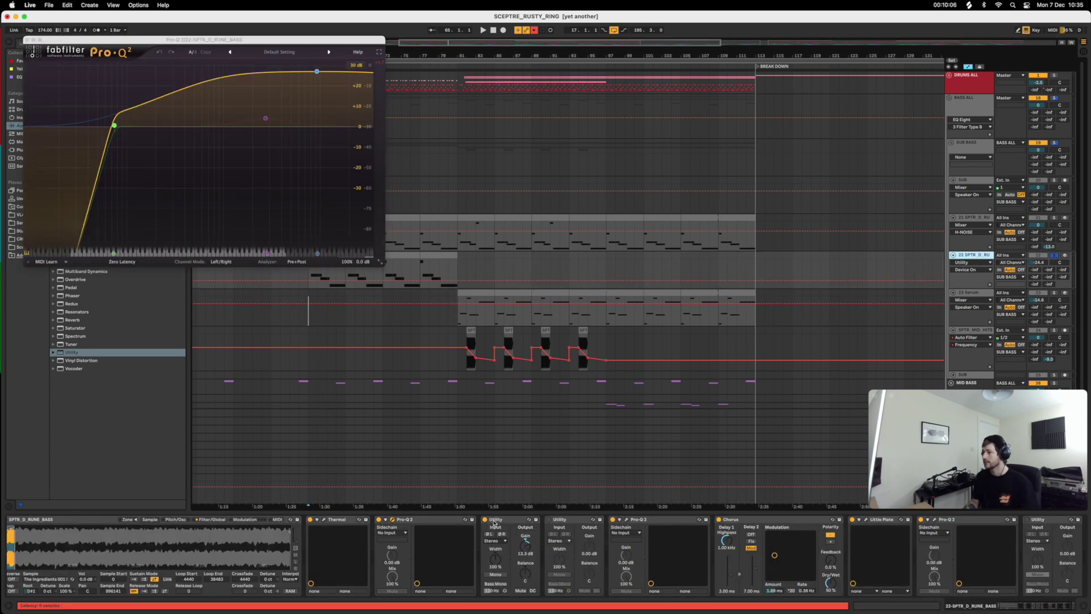
{"action": "left_click", "coordinate": [639, 522]}
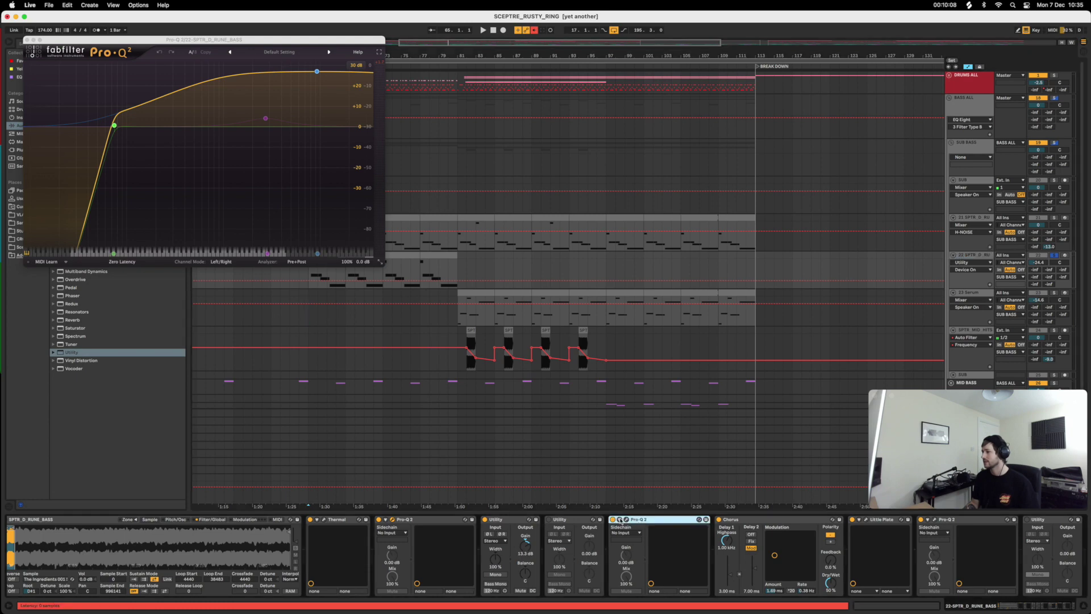
{"action": "left_click", "coordinate": [627, 520]}
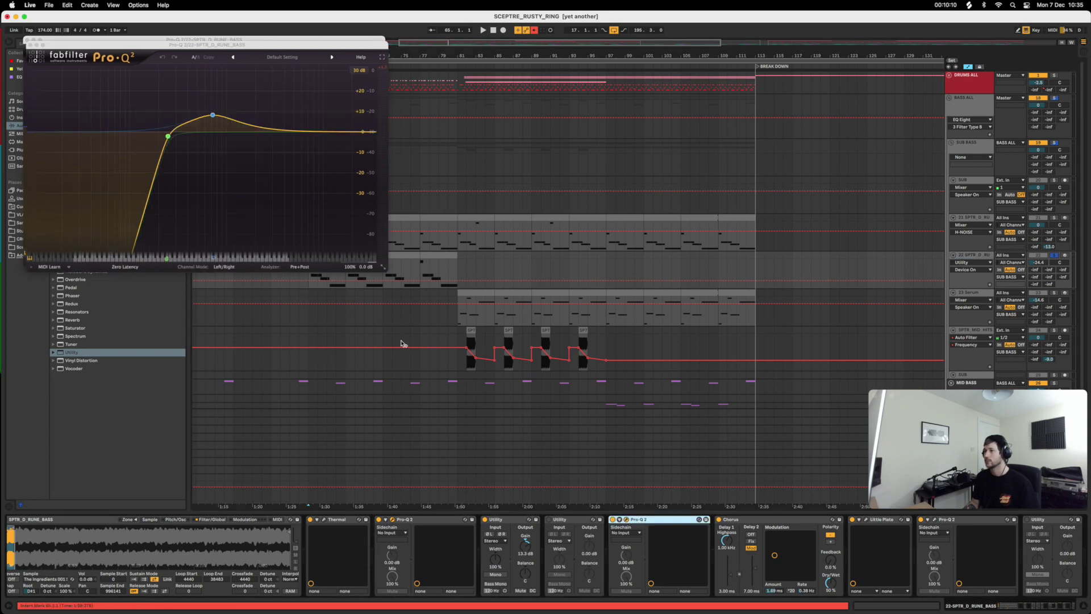
{"action": "left_click", "coordinate": [168, 136]}
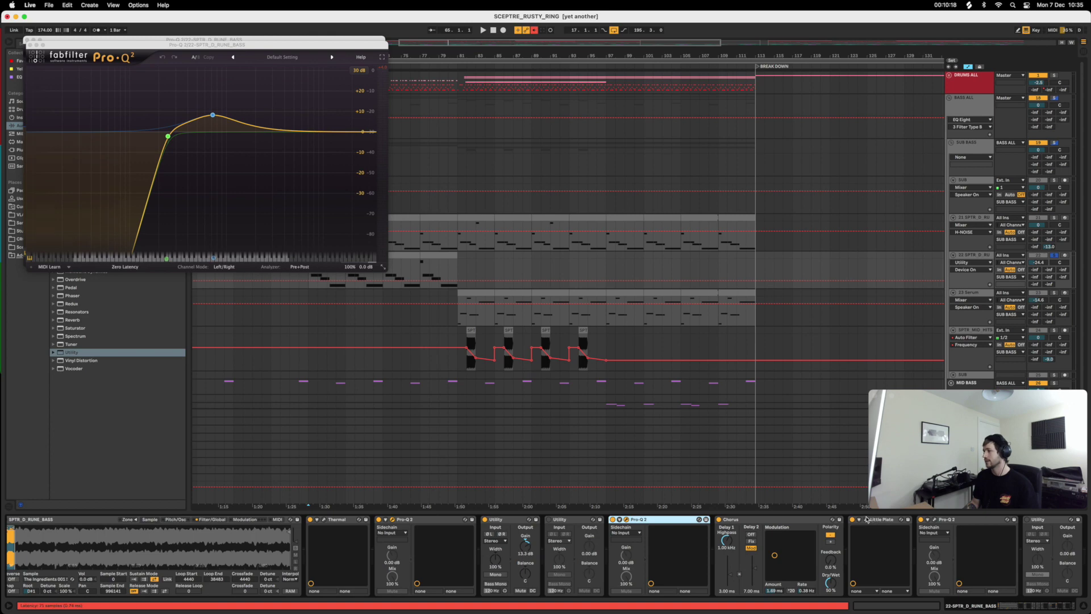
- Check the Little Plate reverb settings, then examine the last Pro-Q 2's high-cut curve while the 22-SPTR_D_RUNE_BASS track plays
{"action": "left_click", "coordinate": [867, 521]}
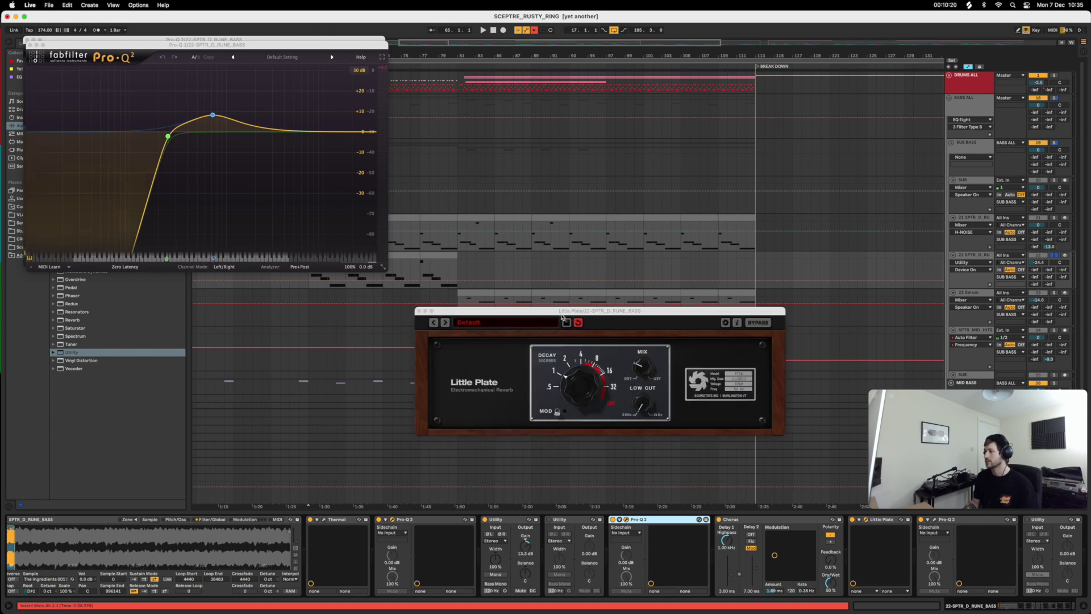
{"action": "left_click_drag", "start_coordinate": [570, 314], "coordinate": [366, 258]}
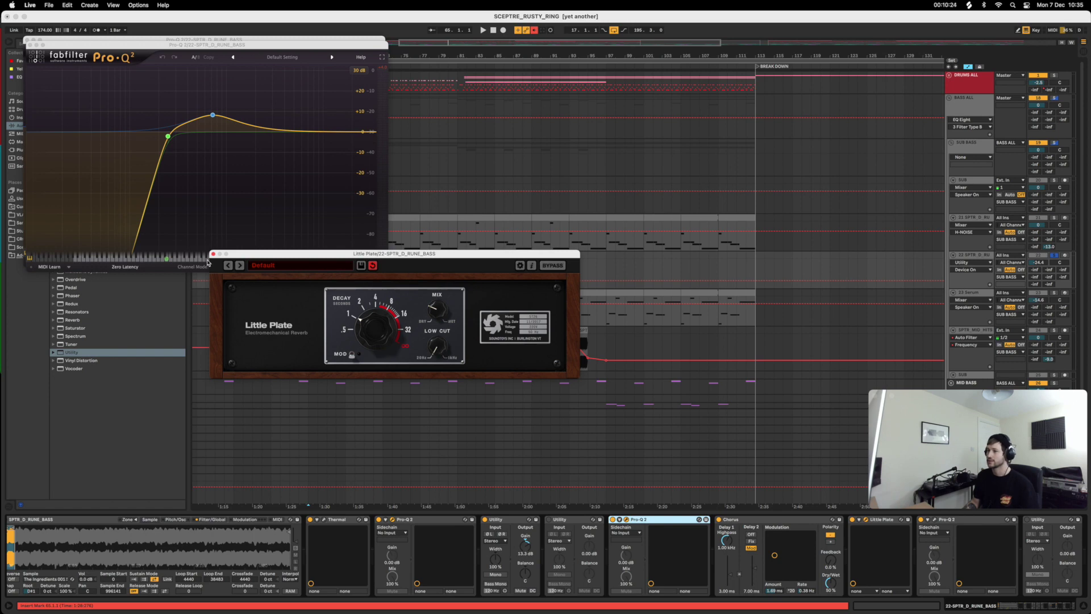
{"action": "left_click", "coordinate": [213, 254]}
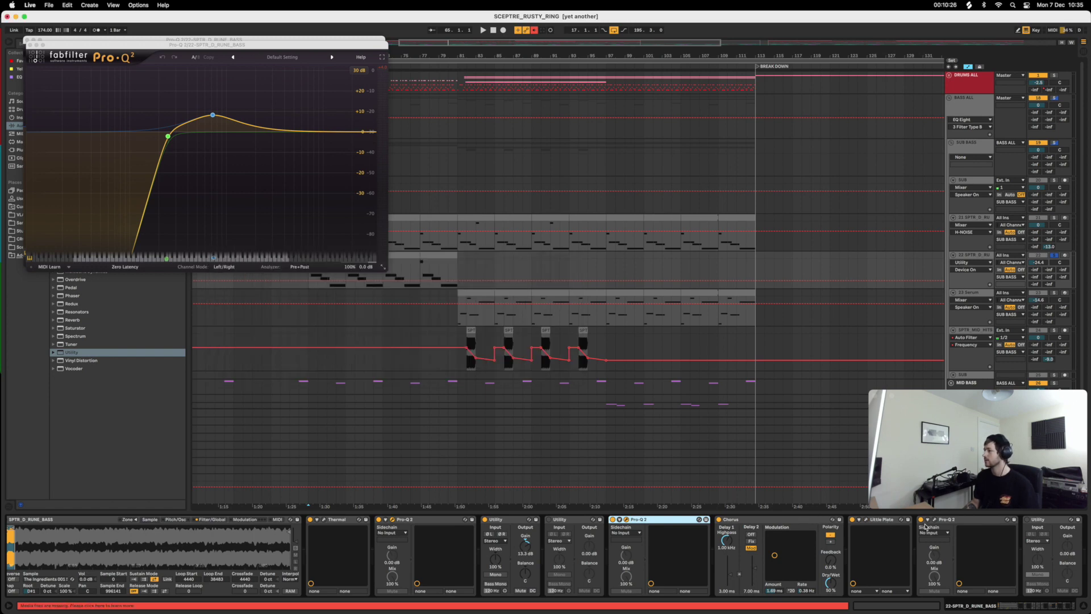
{"action": "left_click", "coordinate": [934, 521]}
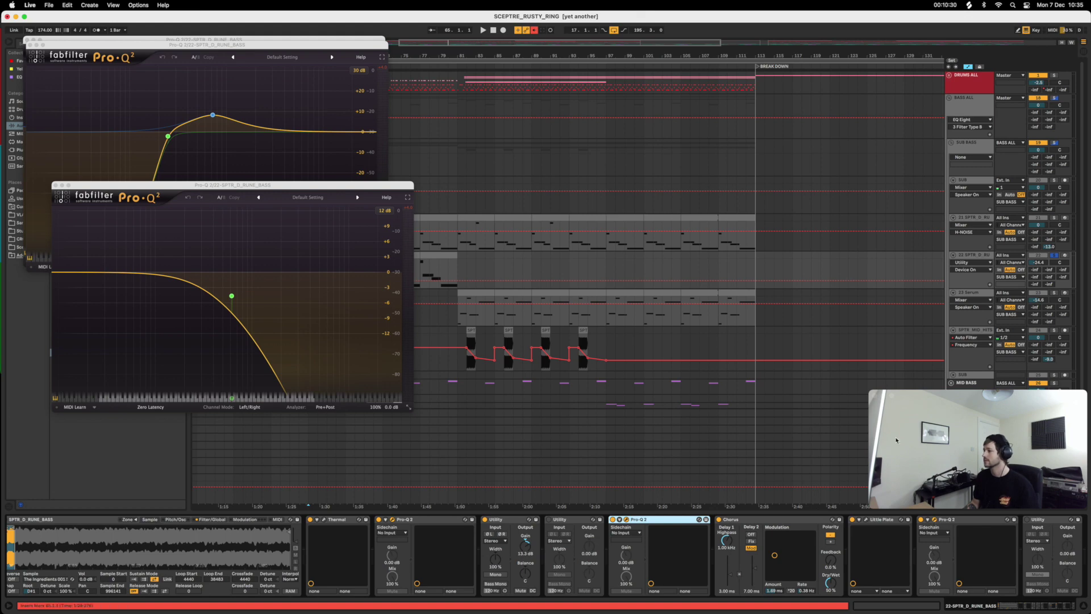
{"action": "key", "text": "space"}
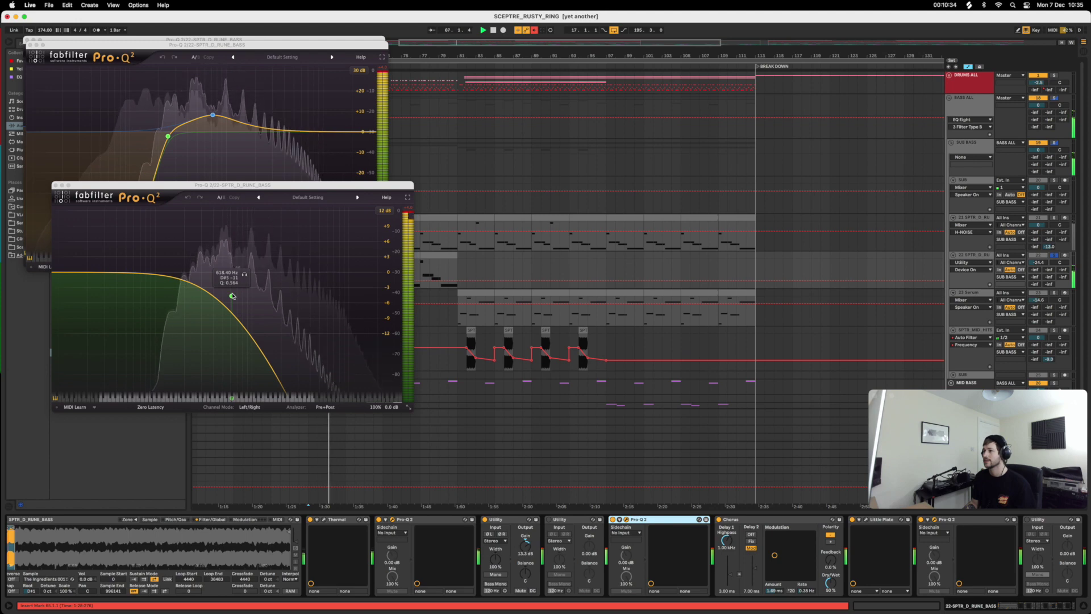
- Bypass and re-enable the last Pro-Q 2 on the 22-SPTR_D_RUNE_BASS track, auditioning from bar 65 to compare the sound
{"action": "key", "text": "space"}
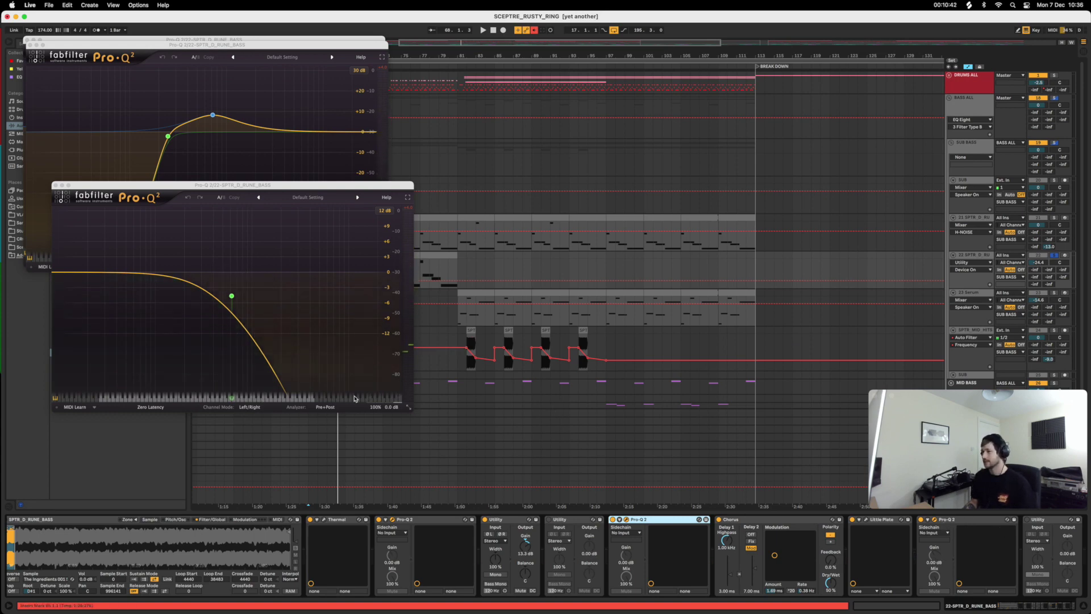
{"action": "key", "text": "space"}
{"action": "key", "text": "space"}
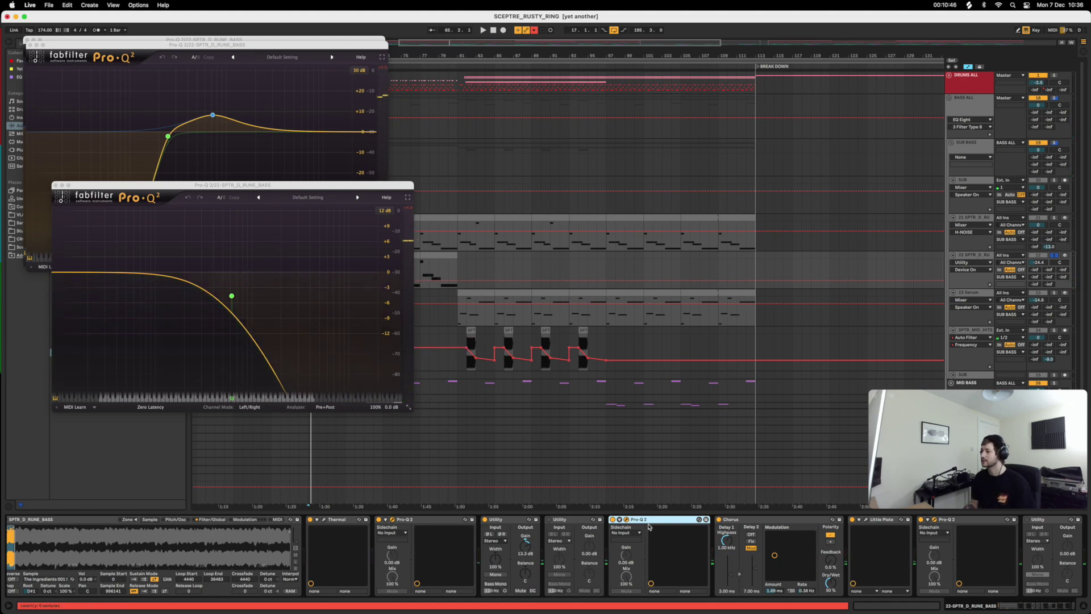
{"action": "left_click", "coordinate": [920, 520]}
{"action": "key", "text": "space"}
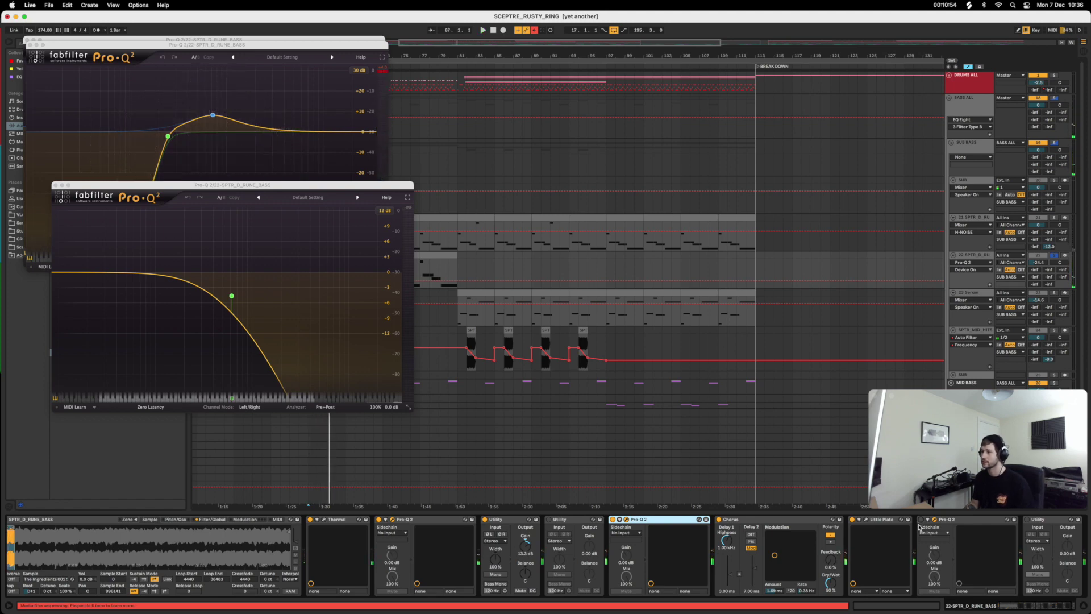
{"action": "key", "text": "space"}
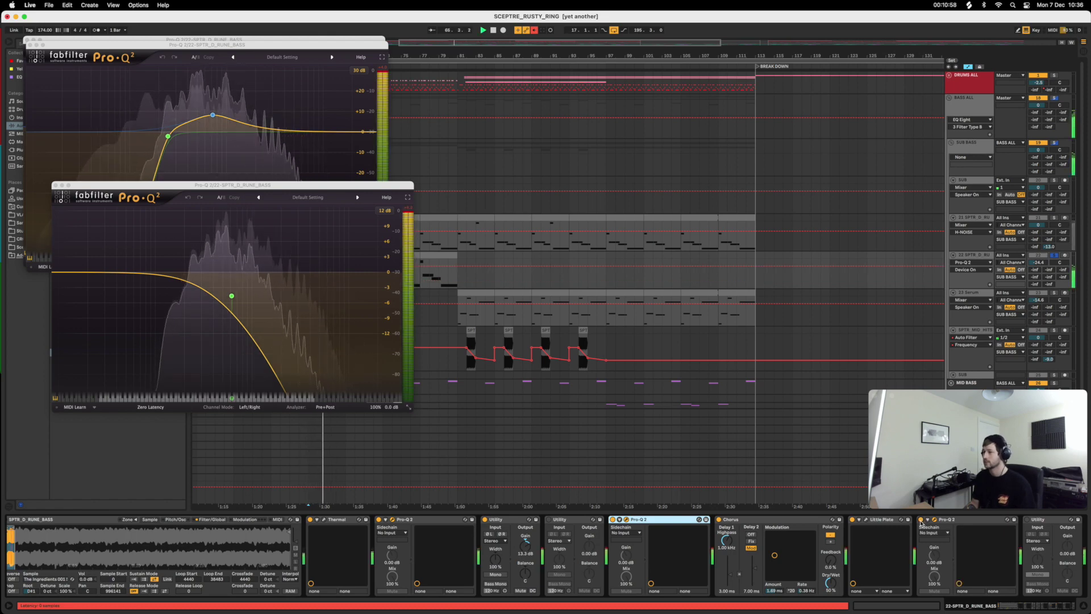
{"action": "key", "text": "space"}
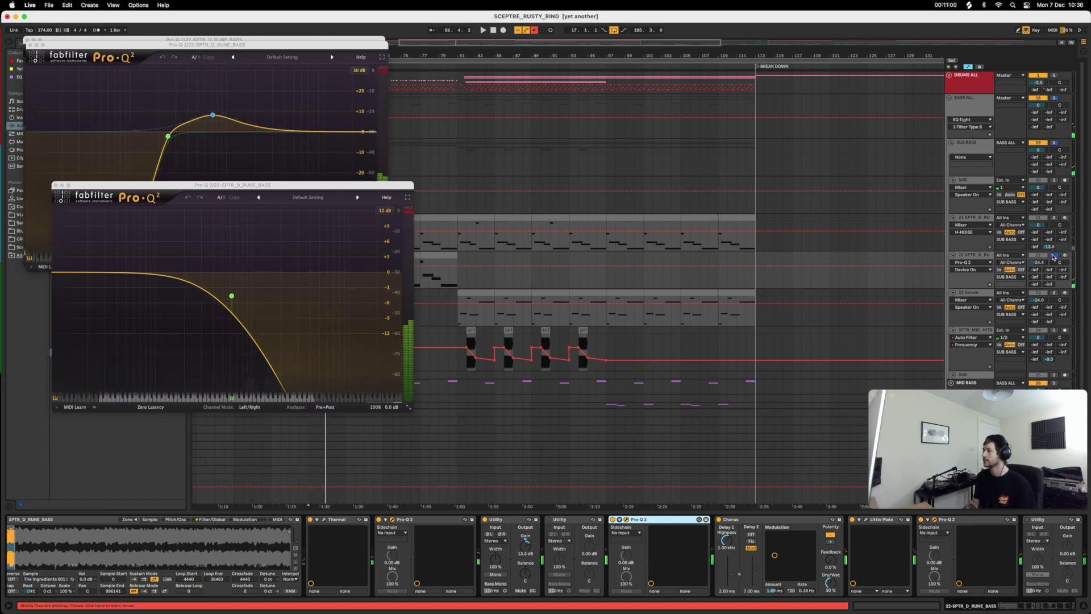
- Audition tracks 21 and 22 of the rune bass soloed together, then clear their solos
{"action": "left_click", "coordinate": [1054, 255]}
{"action": "left_click", "coordinate": [1054, 218]}
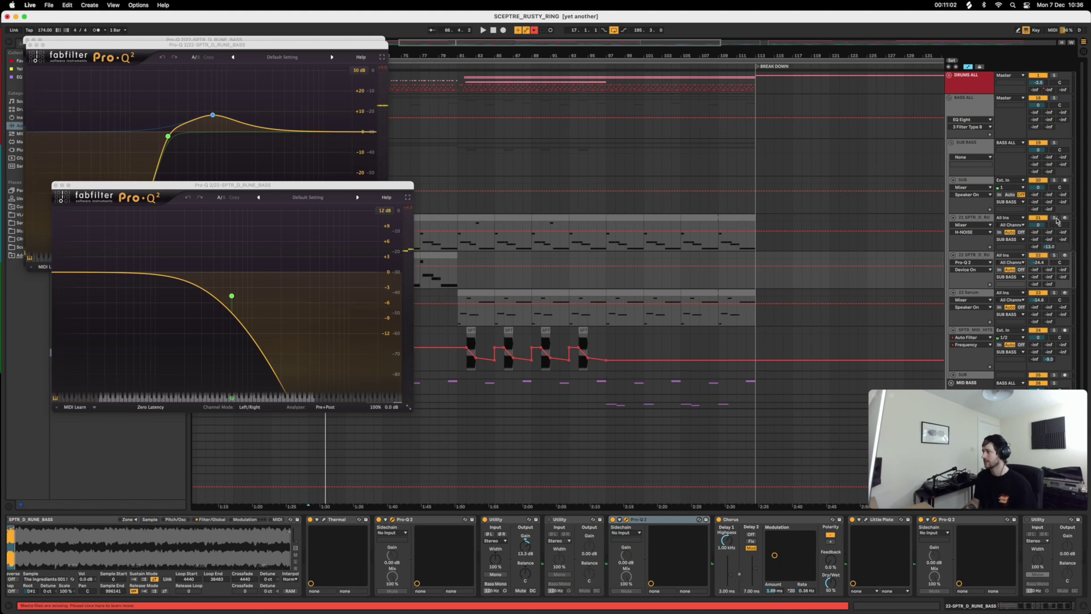
{"action": "left_click", "coordinate": [1054, 255]}
{"action": "key", "text": "space"}
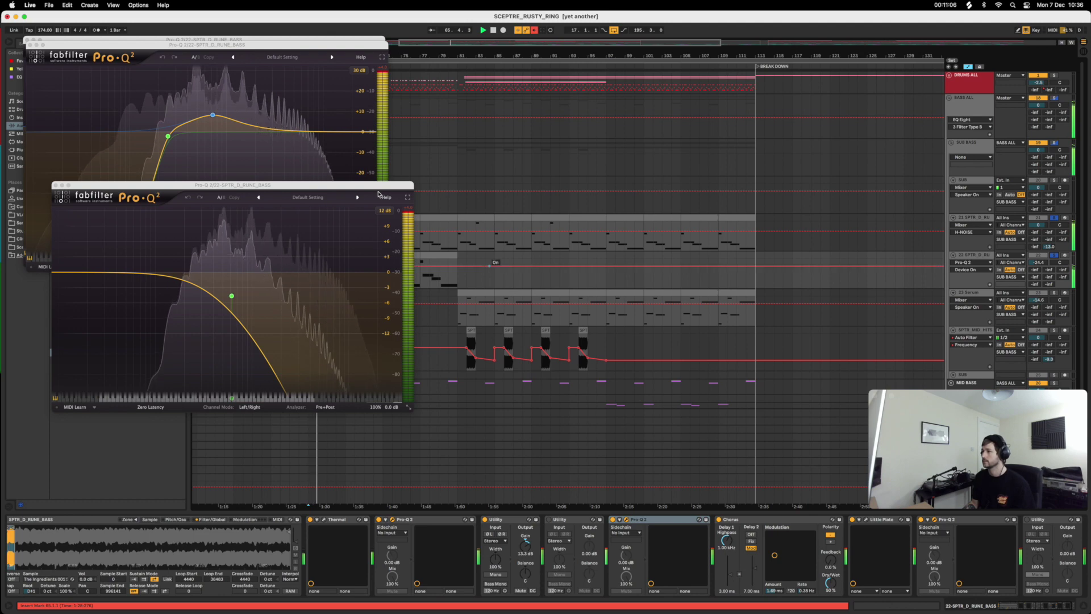
{"action": "left_click_drag", "start_coordinate": [375, 186], "coordinate": [811, 81]}
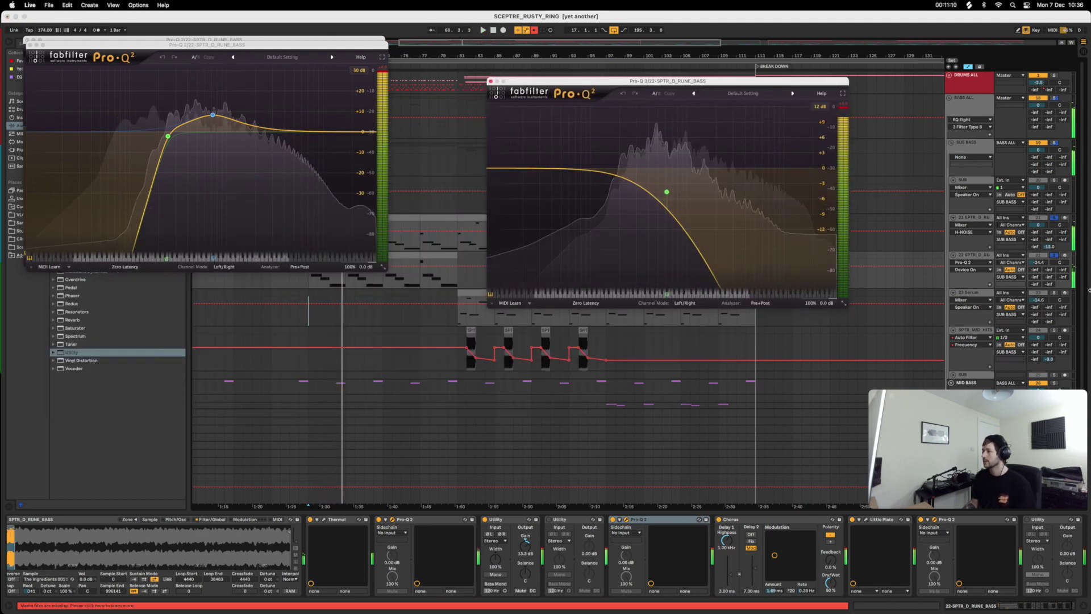
{"action": "left_click", "coordinate": [1054, 255]}
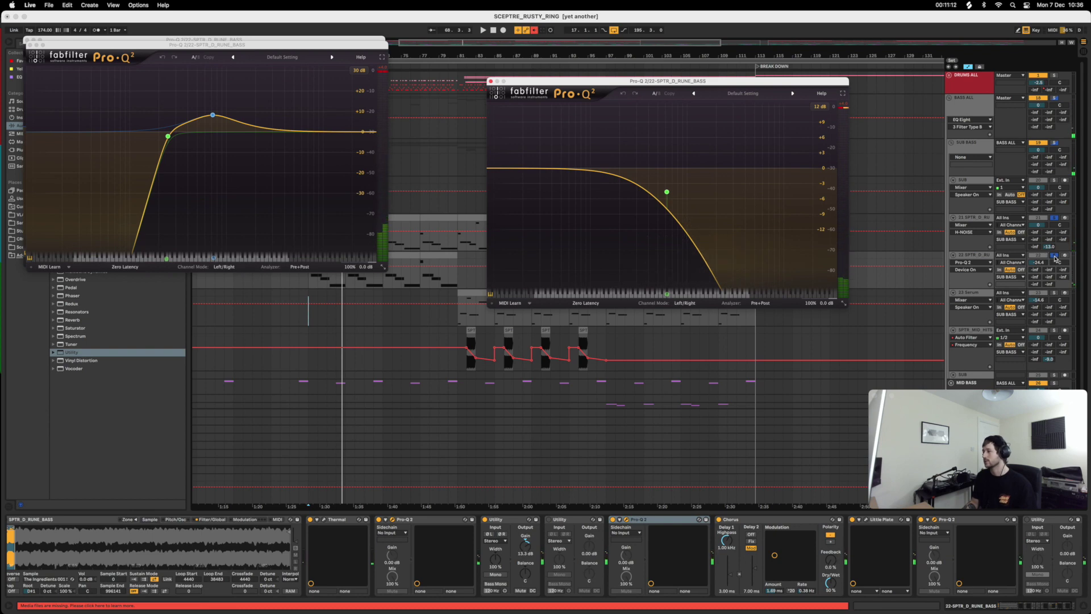
{"action": "left_click", "coordinate": [1054, 255]}
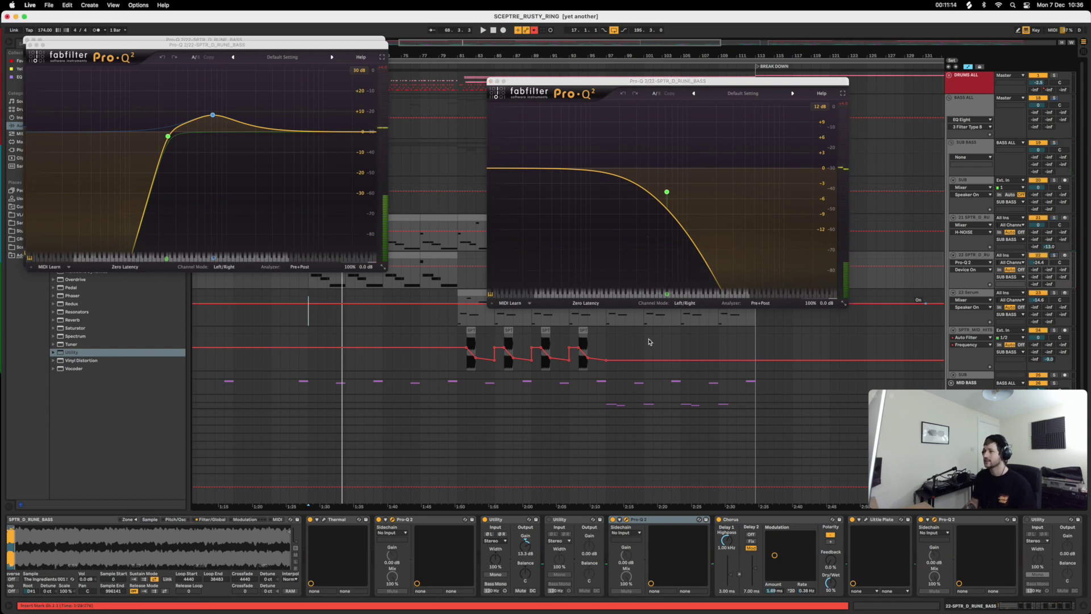
- Play all the tracks together from bar 63 and close the three open Pro-Q 2 windows
{"action": "left_click", "coordinate": [291, 281]}
{"action": "key", "text": "space"}
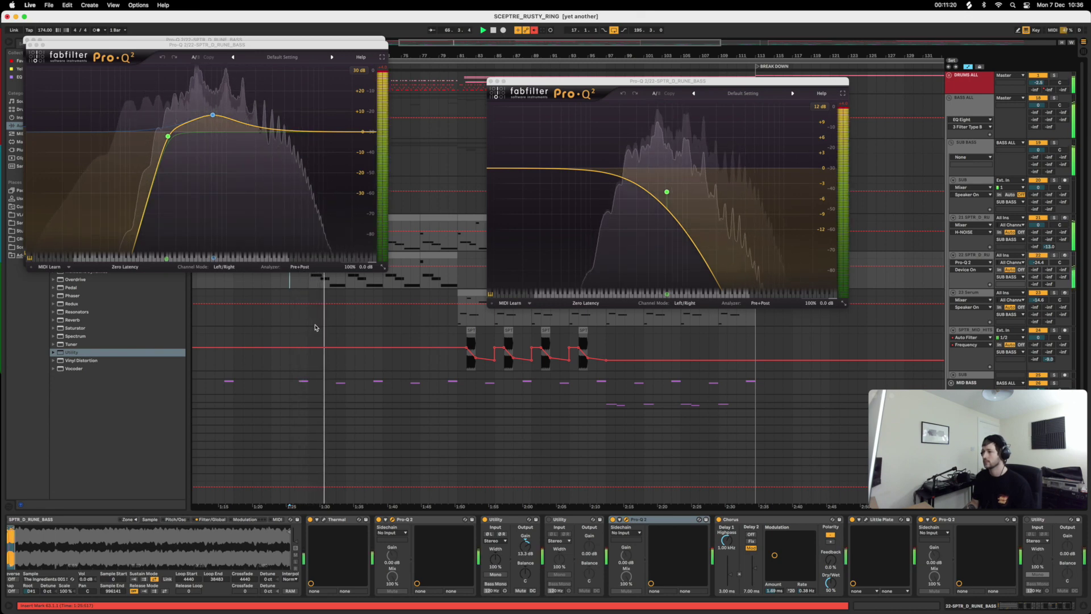
{"action": "left_click_drag", "start_coordinate": [57, 54], "coordinate": [179, 149]}
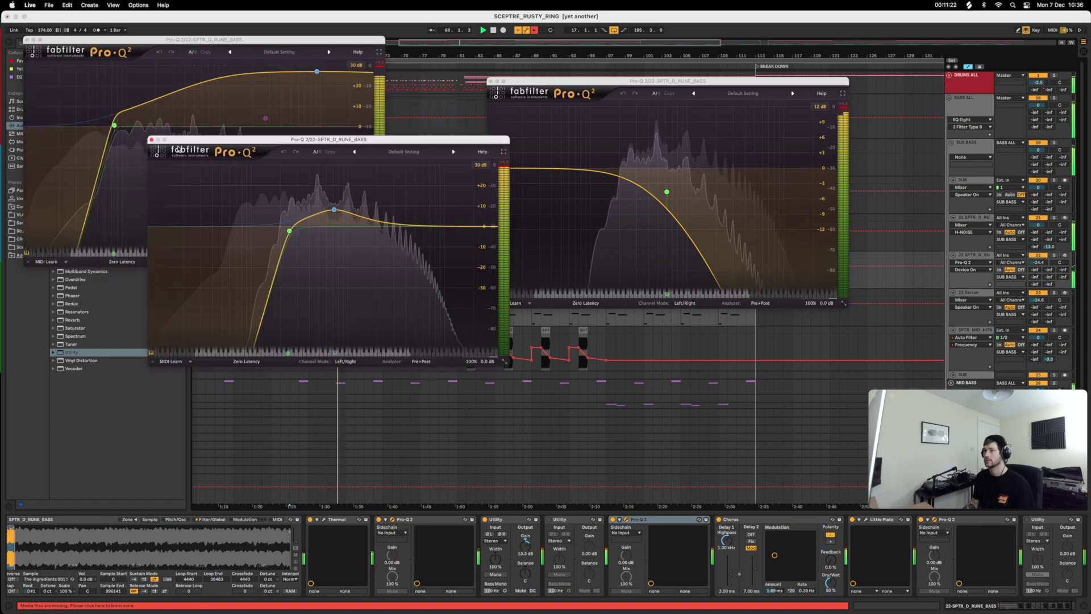
{"action": "left_click", "coordinate": [151, 140]}
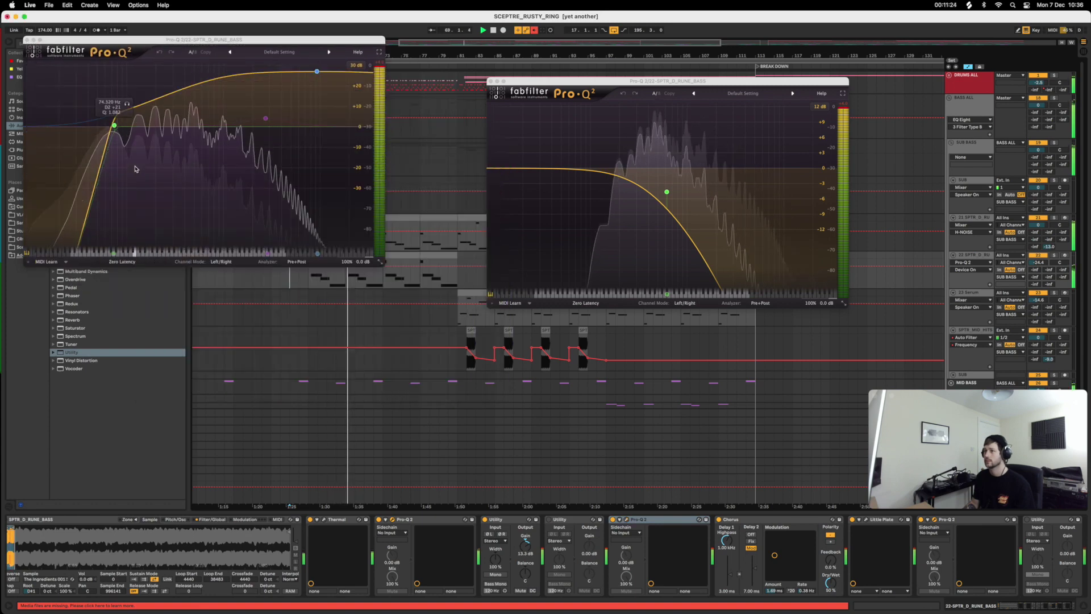
{"action": "left_click", "coordinate": [27, 40]}
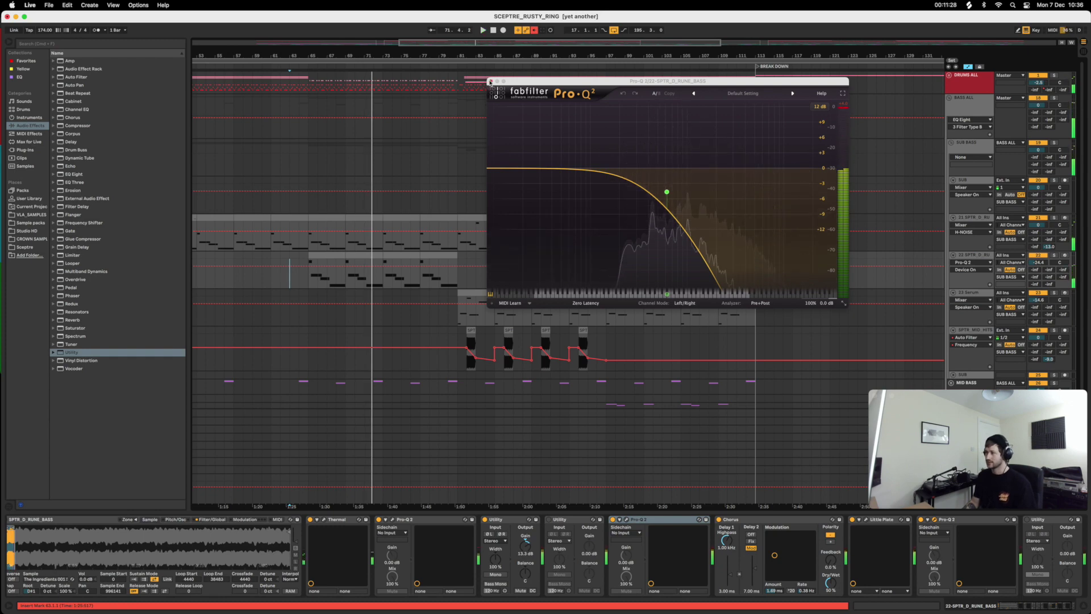
{"action": "left_click", "coordinate": [490, 82]}
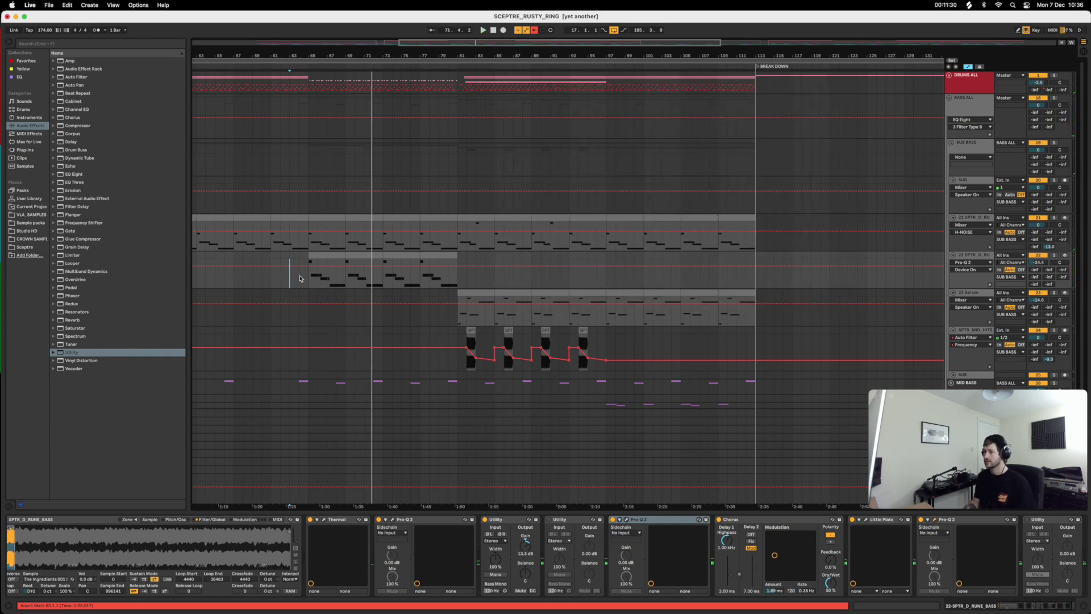
- Highlight the 22-SPTR_D_RUNE_BASS clips from bar 65 to 81, then audition the 23-Serum track alone from bar 81
{"action": "mouse_move", "coordinate": [309, 275]}
{"action": "left_mouse_down"}
{"action": "mouse_move", "coordinate": [467, 274]}
{"action": "mouse_move", "coordinate": [458, 260]}
{"action": "left_mouse_up"}
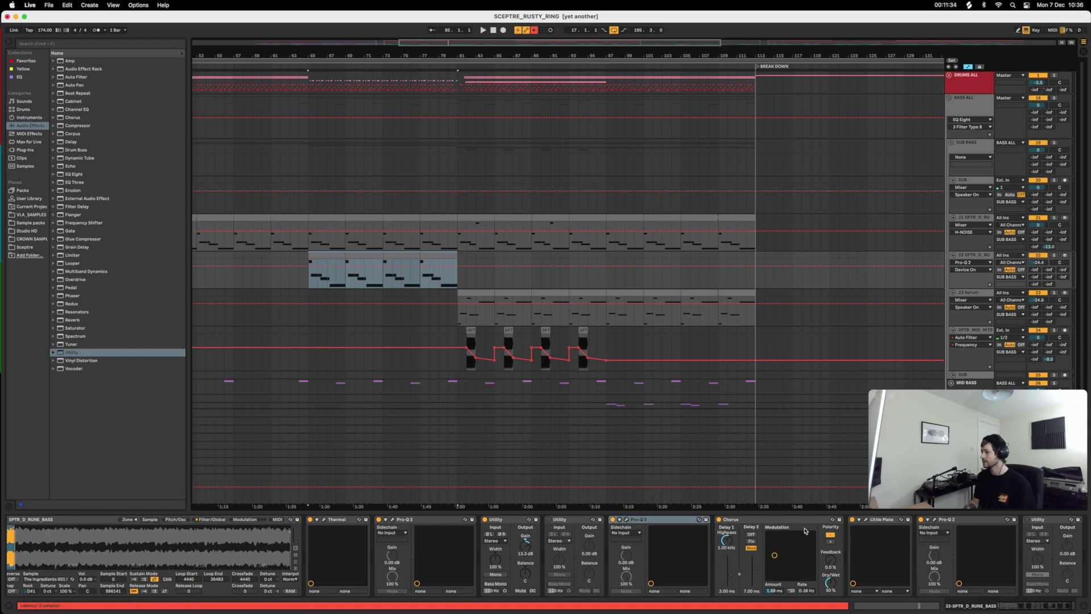
{"action": "left_click", "coordinate": [1026, 607]}
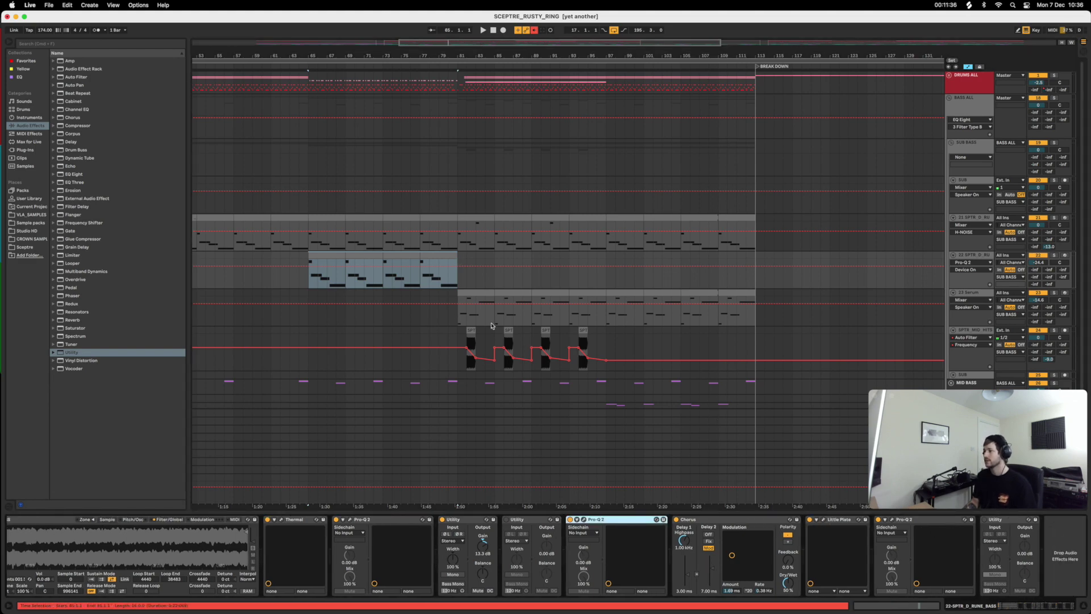
{"action": "left_click", "coordinate": [456, 320]}
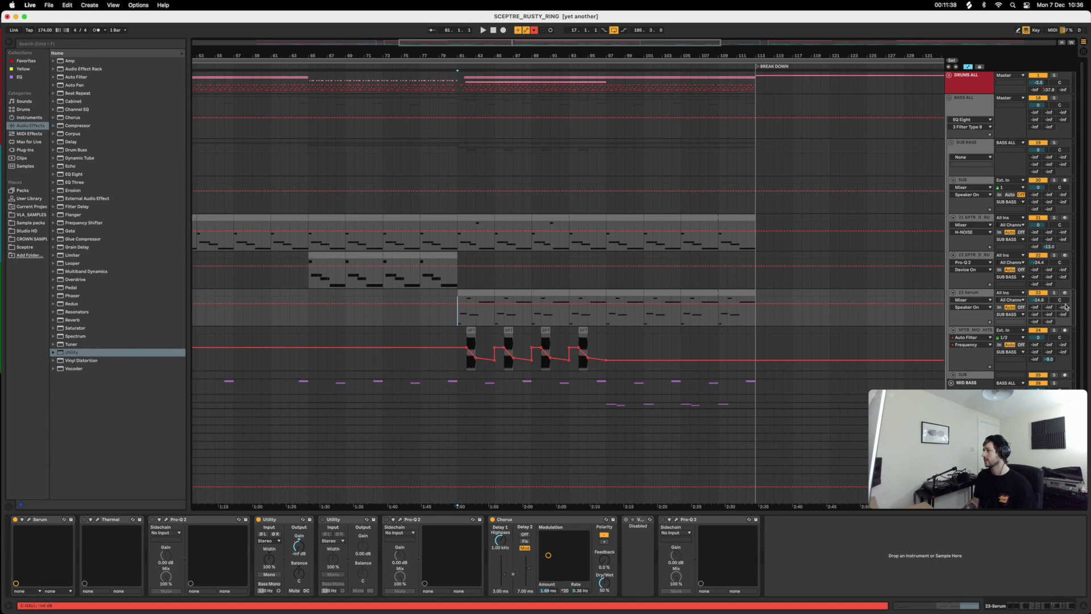
{"action": "key", "text": "space"}
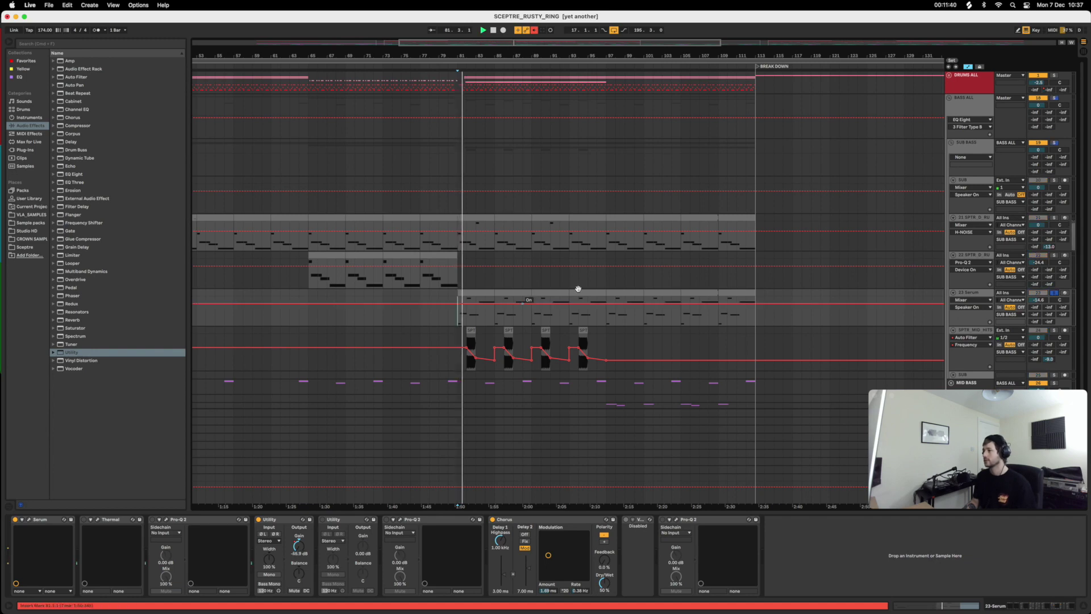
{"action": "key", "text": "space"}
- Delete the 23-Serum track from the SUB BASS group
{"action": "left_click", "coordinate": [978, 295]}
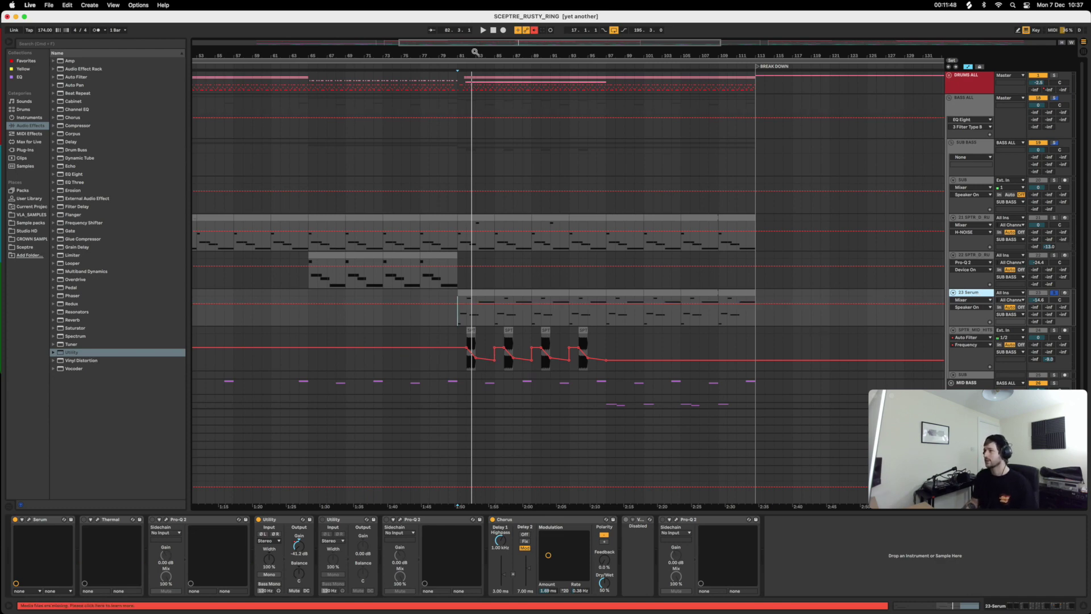
{"action": "mouse_move", "coordinate": [474, 52]}
{"action": "left_mouse_down"}
{"action": "mouse_move", "coordinate": [475, 78]}
{"action": "mouse_move", "coordinate": [472, 46]}
{"action": "left_mouse_up"}
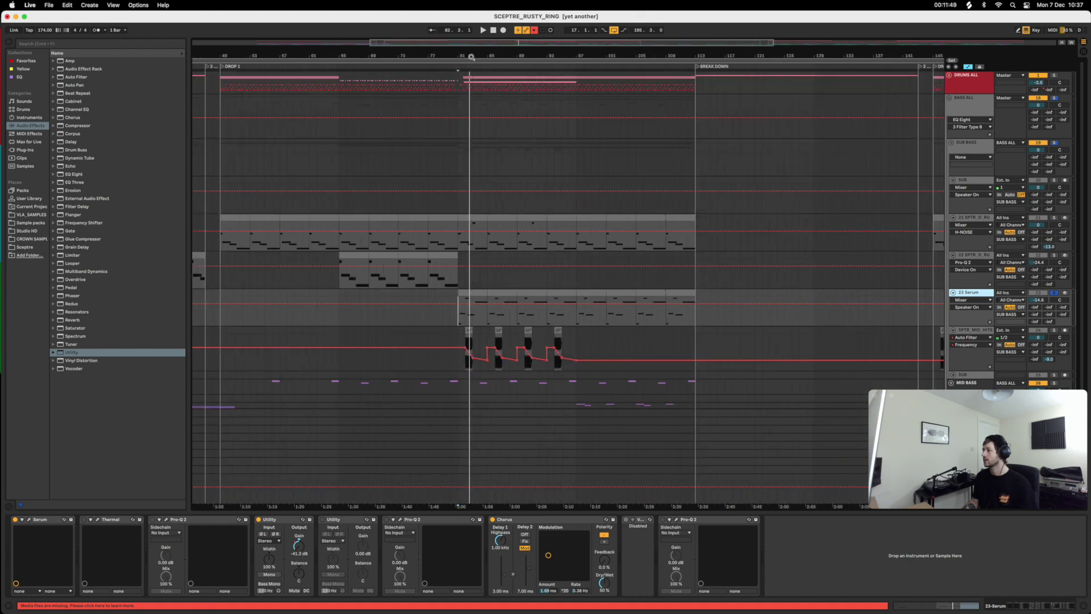
{"action": "right_click", "coordinate": [972, 294]}
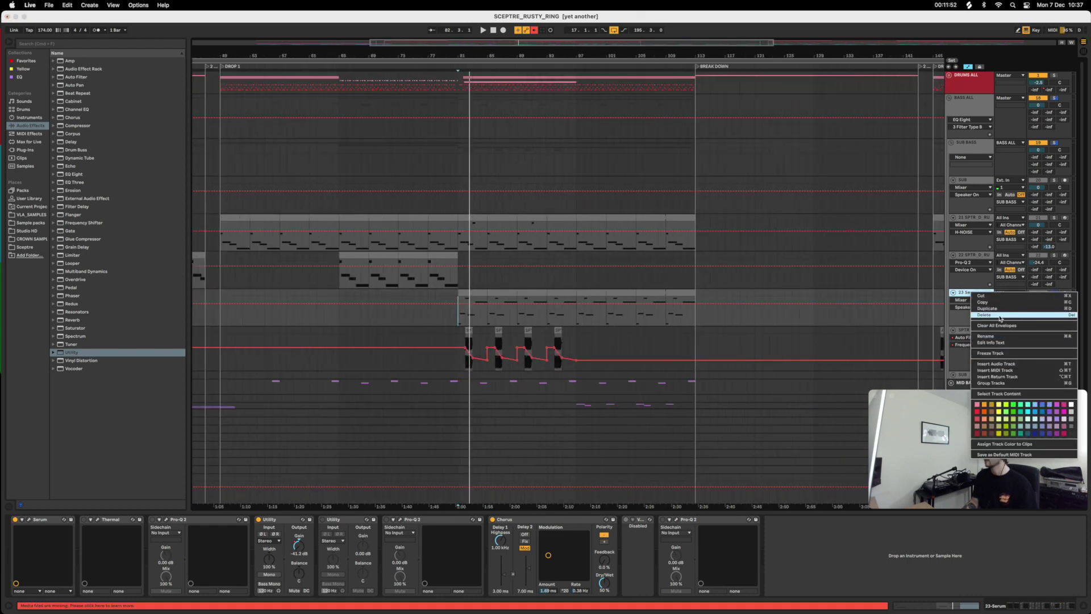
{"action": "key", "text": "Return"}
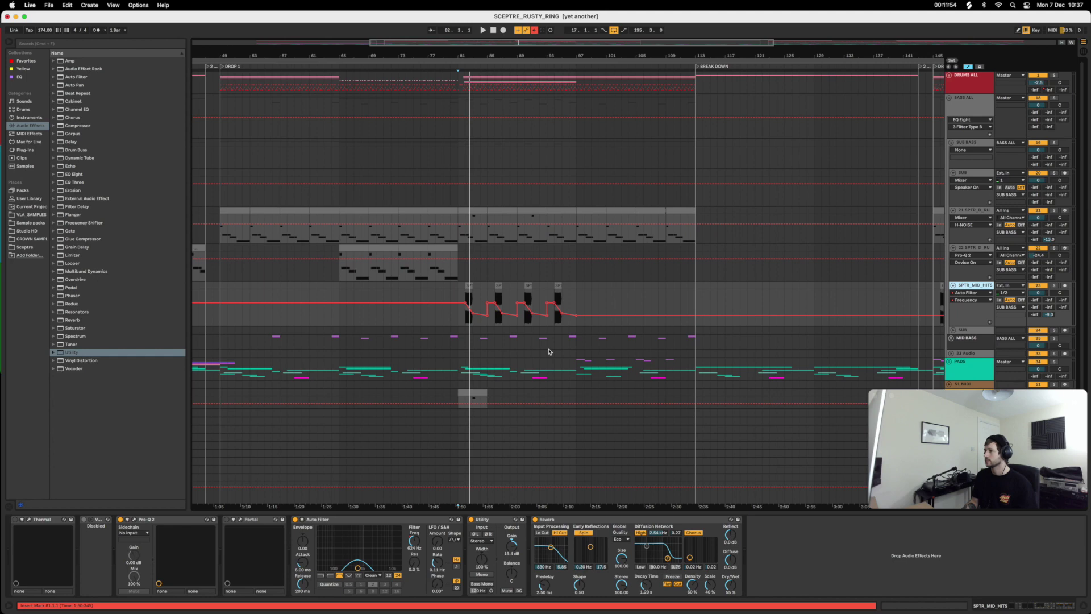
- Highlight the first hit on the SPTR_MID_HITS track, from bar 82 to the next bass phrase, and solo that track
{"action": "left_click", "coordinate": [463, 290]}
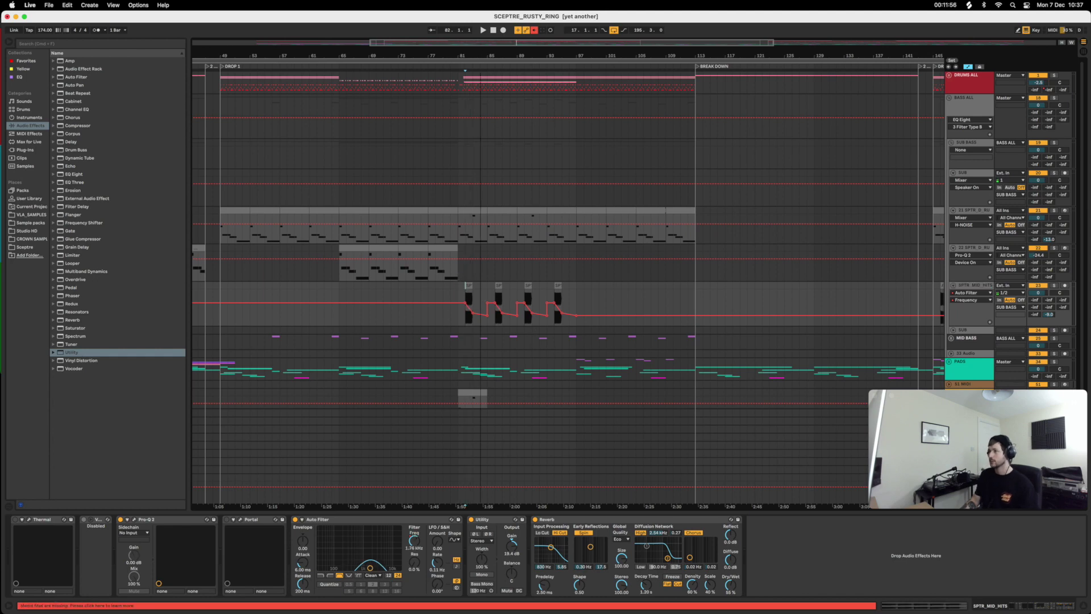
{"action": "left_click_drag", "start_coordinate": [481, 55], "coordinate": [494, 85]}
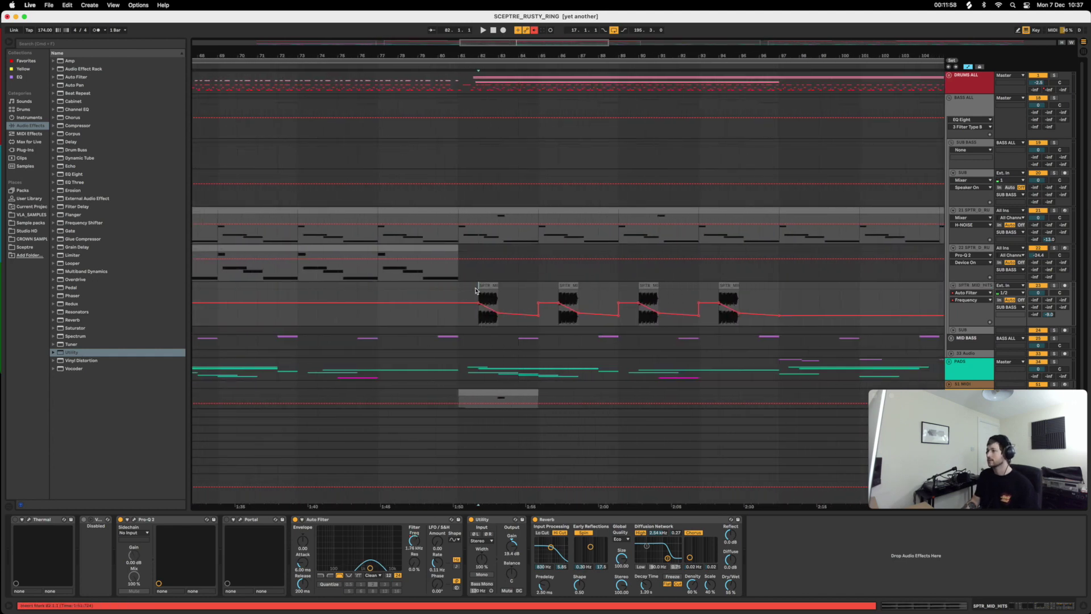
{"action": "left_click_drag", "start_coordinate": [478, 289], "coordinate": [539, 291]}
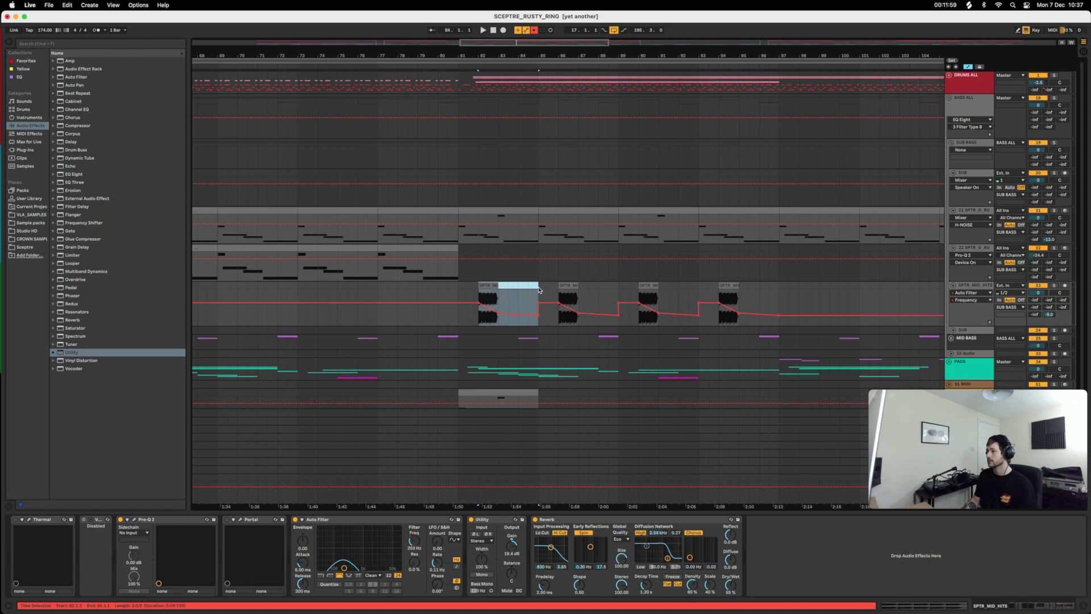
{"action": "left_click", "coordinate": [1054, 287]}
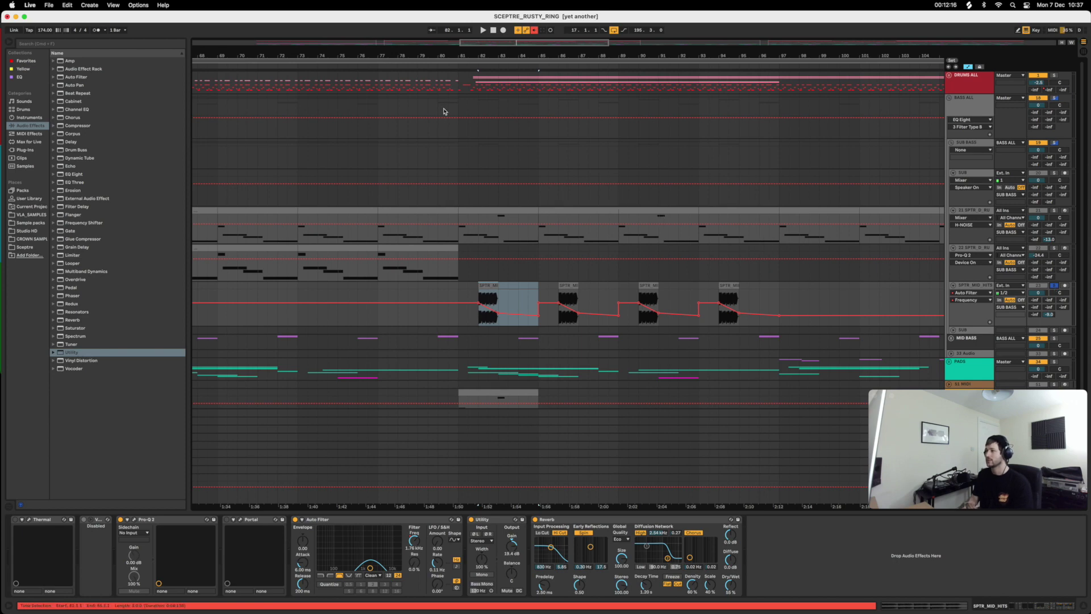
- Examine the first SPTR_MID_HITS clip and its filter frequency automation, inspect its waveform in detail, then return to the arrangement
{"action": "left_click_drag", "start_coordinate": [493, 56], "coordinate": [492, 100]}
{"action": "left_click", "coordinate": [426, 287]}
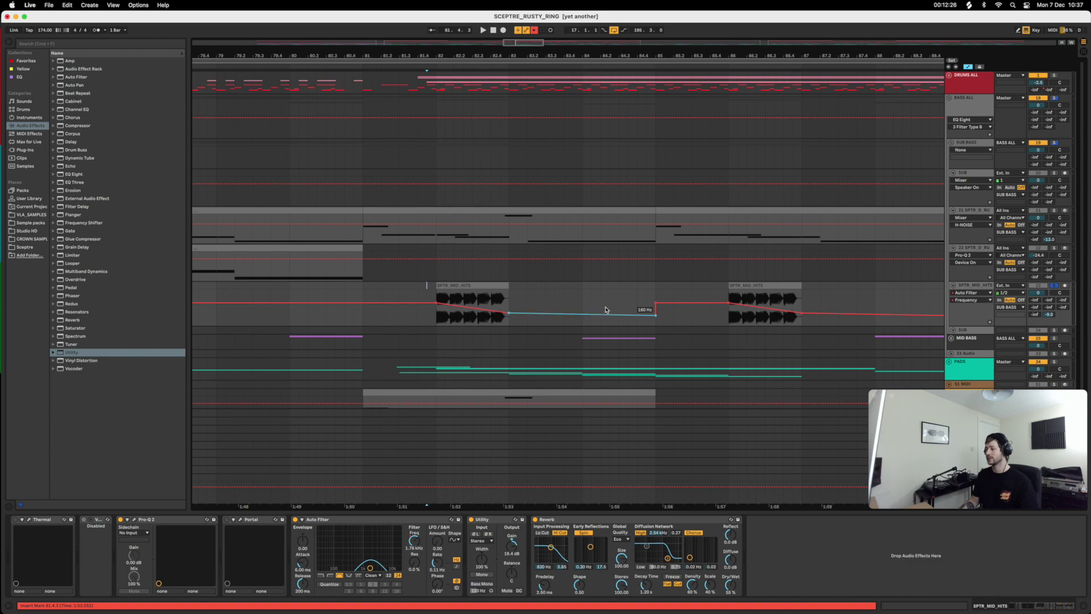
{"action": "left_click_drag", "start_coordinate": [410, 287], "coordinate": [535, 287]}
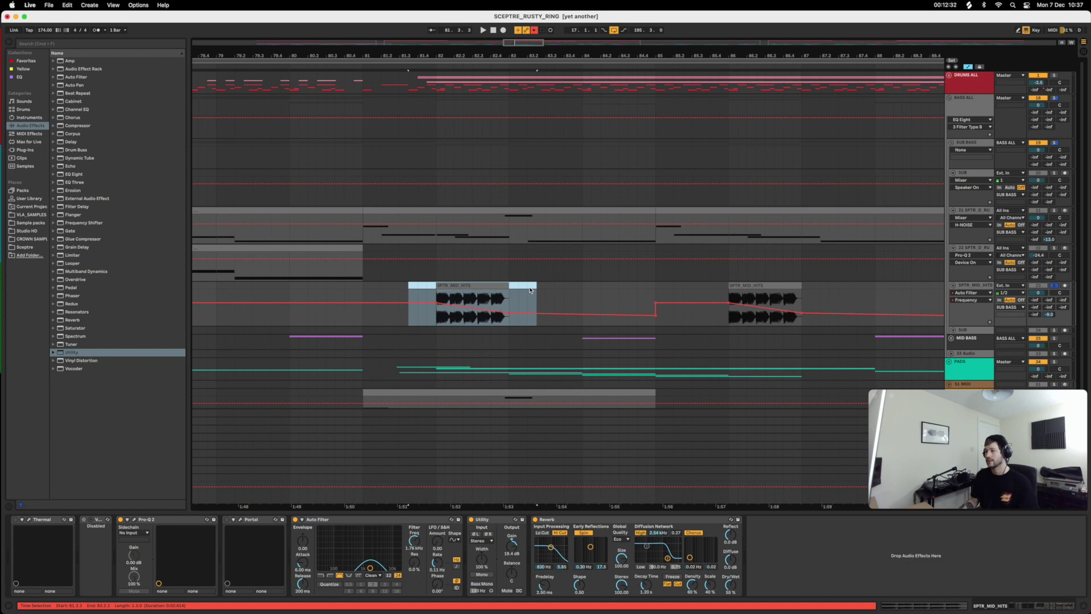
{"action": "key", "text": "super+j"}
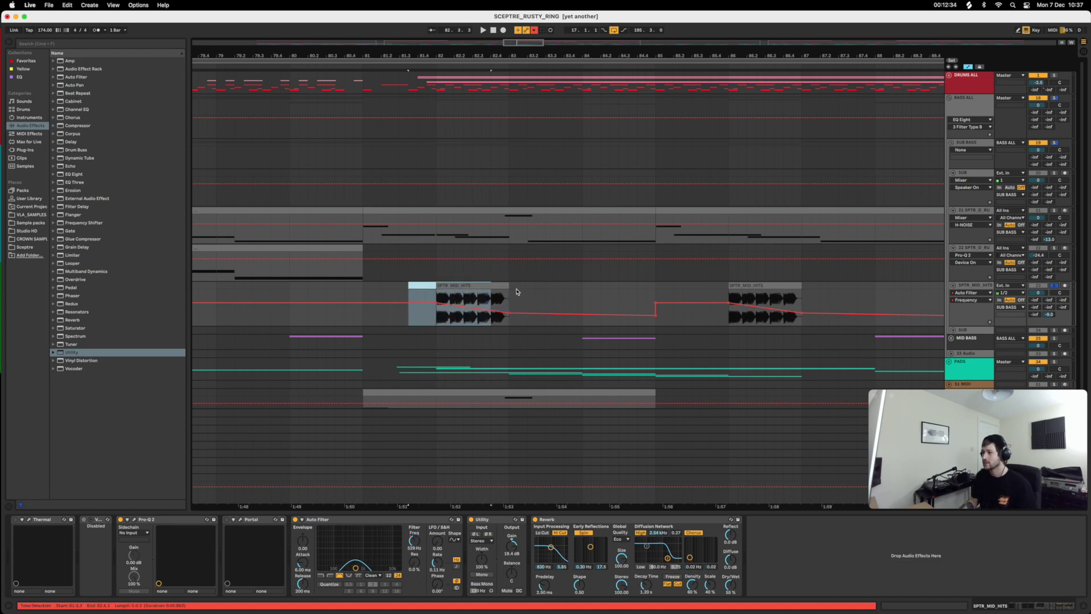
{"action": "double_click", "coordinate": [474, 282]}
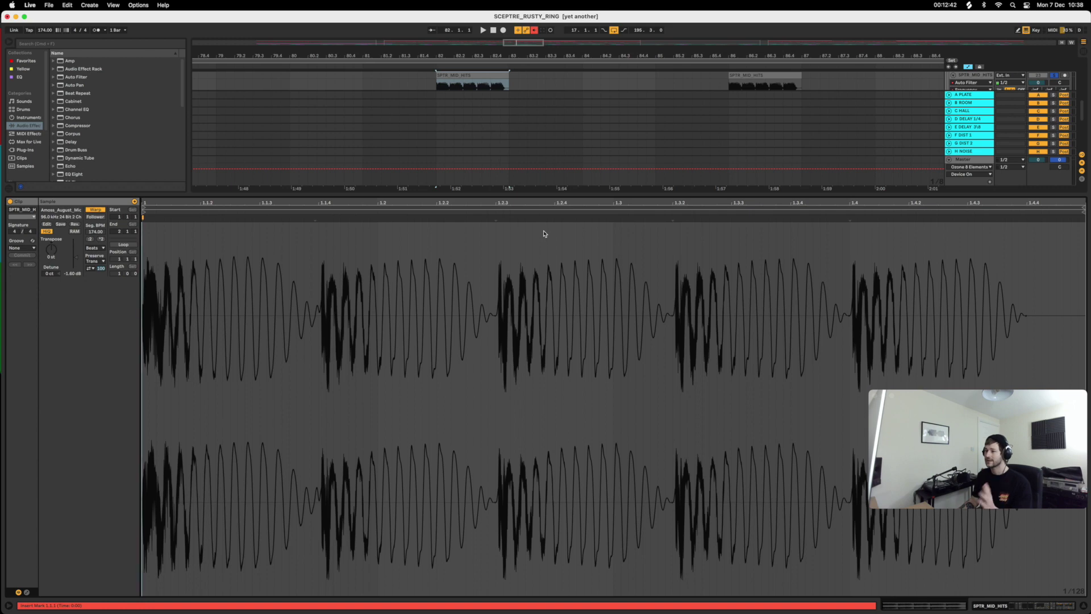
{"action": "left_click", "coordinate": [1080, 608]}
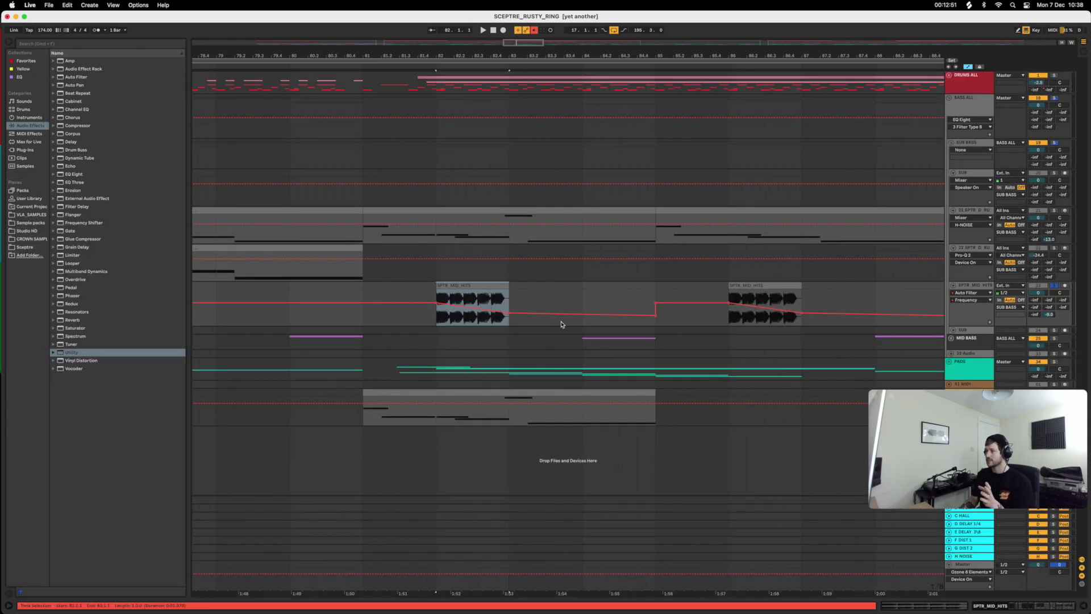
- Clear the solo on SPTR_MID_HITS and audition the whole BASS ALL group from bar 82
{"action": "left_click", "coordinate": [1054, 285]}
{"action": "left_click", "coordinate": [1054, 286]}
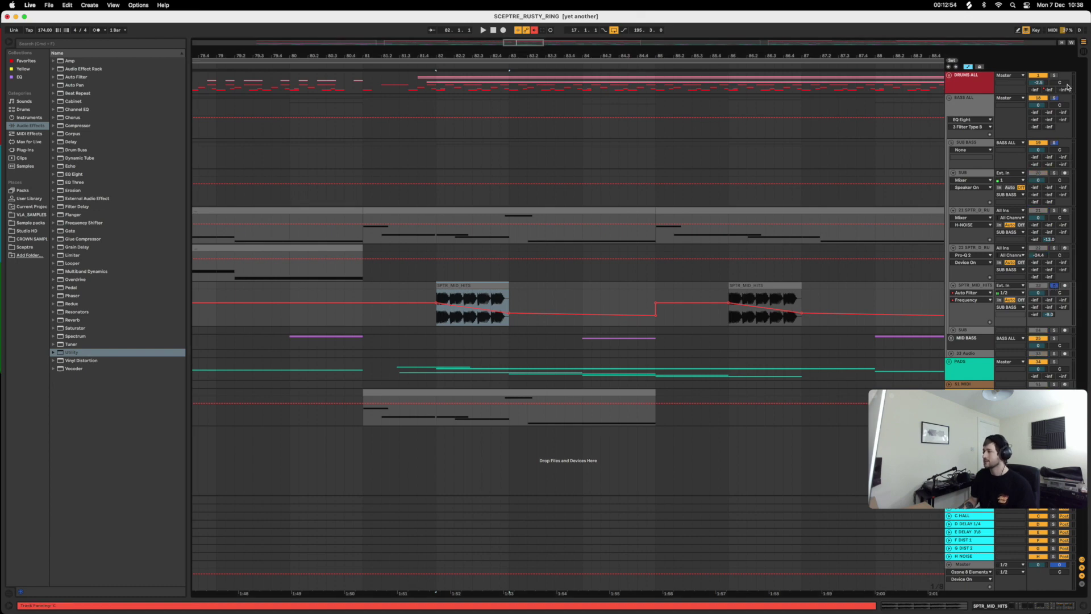
{"action": "left_click", "coordinate": [1055, 99]}
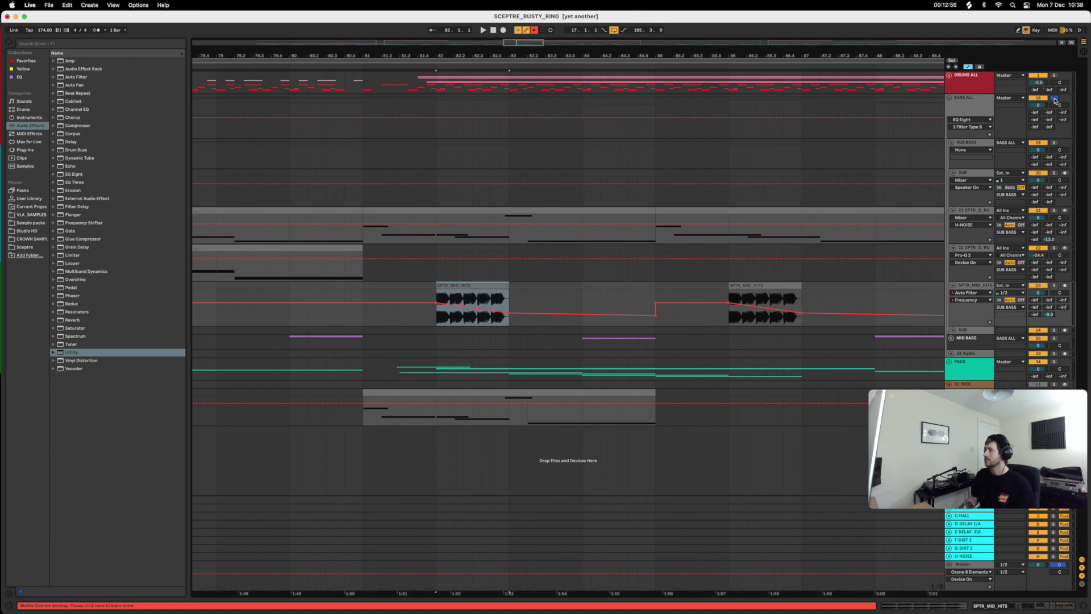
{"action": "key", "text": "space"}
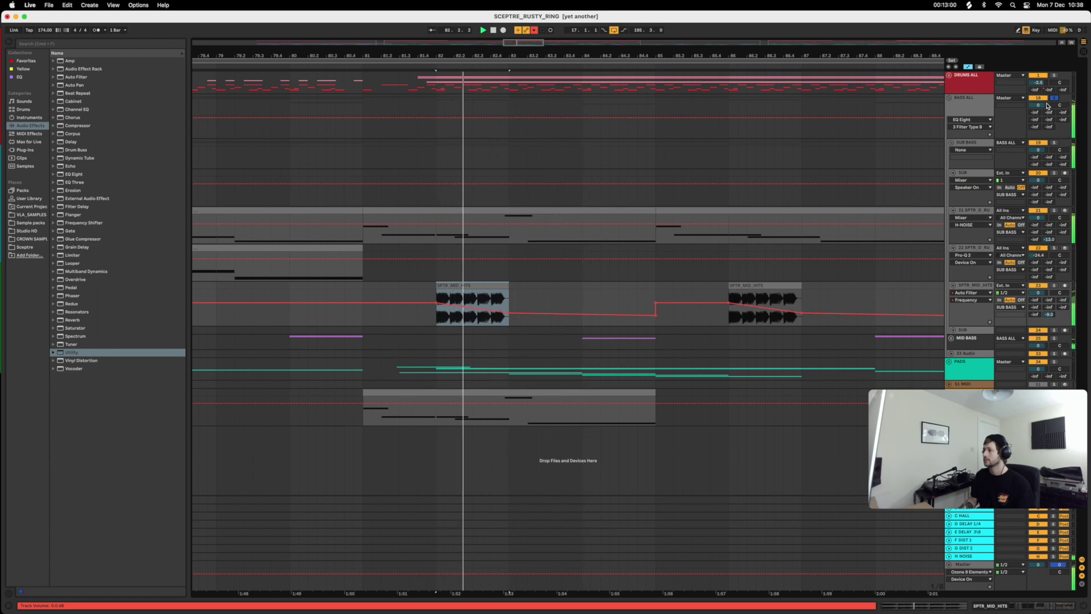
- Show the SPTR_MID_HITS track's effect chain and open its Pro-Q equalizer to examine the EQ curve
{"action": "left_click", "coordinate": [978, 285]}
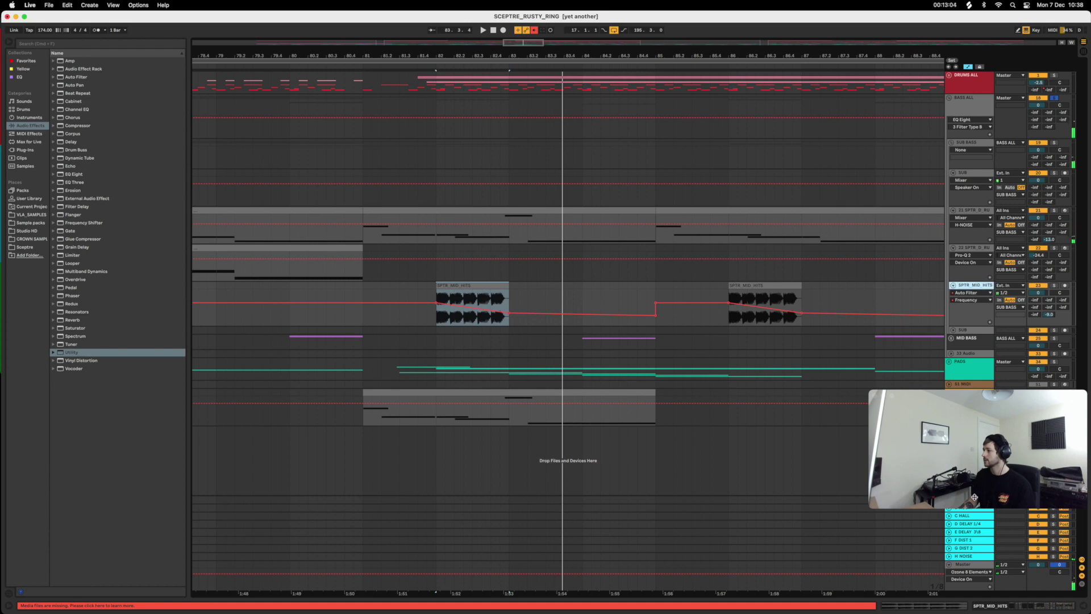
{"action": "left_click", "coordinate": [1000, 607]}
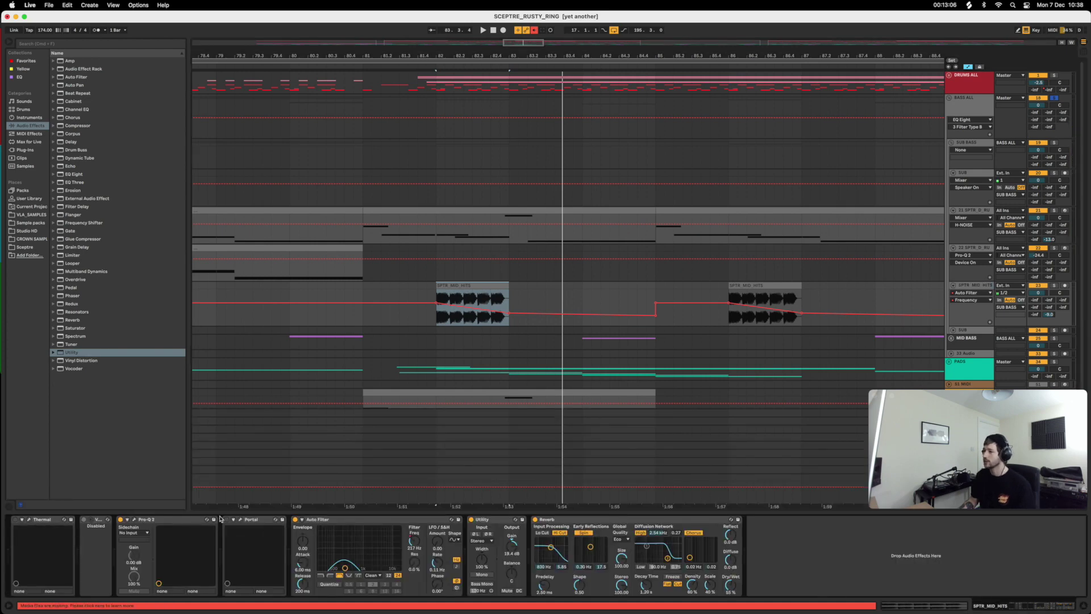
{"action": "left_click", "coordinate": [134, 519]}
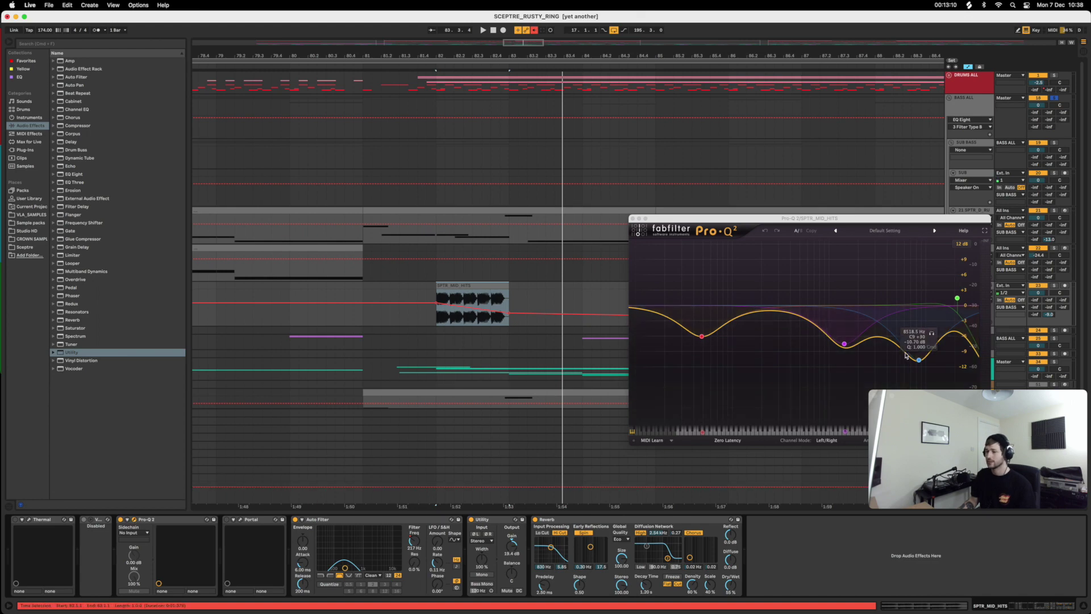
- Audition the bass group with the Auto Filter on SPTR_MID_HITS bypassed, re-enable the filter, and play the section again for comparison
{"action": "left_click", "coordinate": [295, 519]}
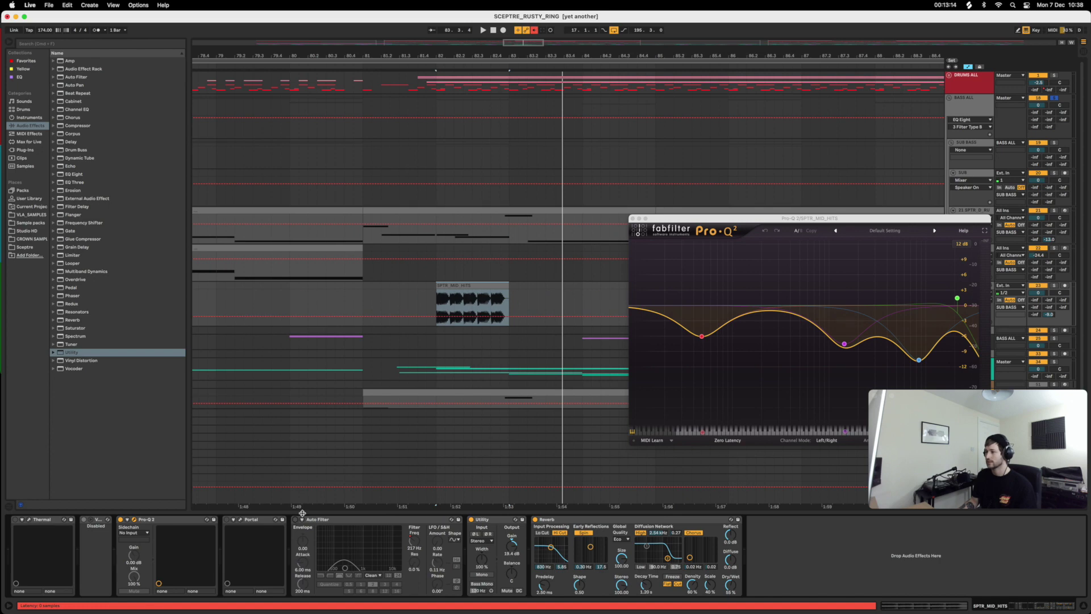
{"action": "key", "text": "space"}
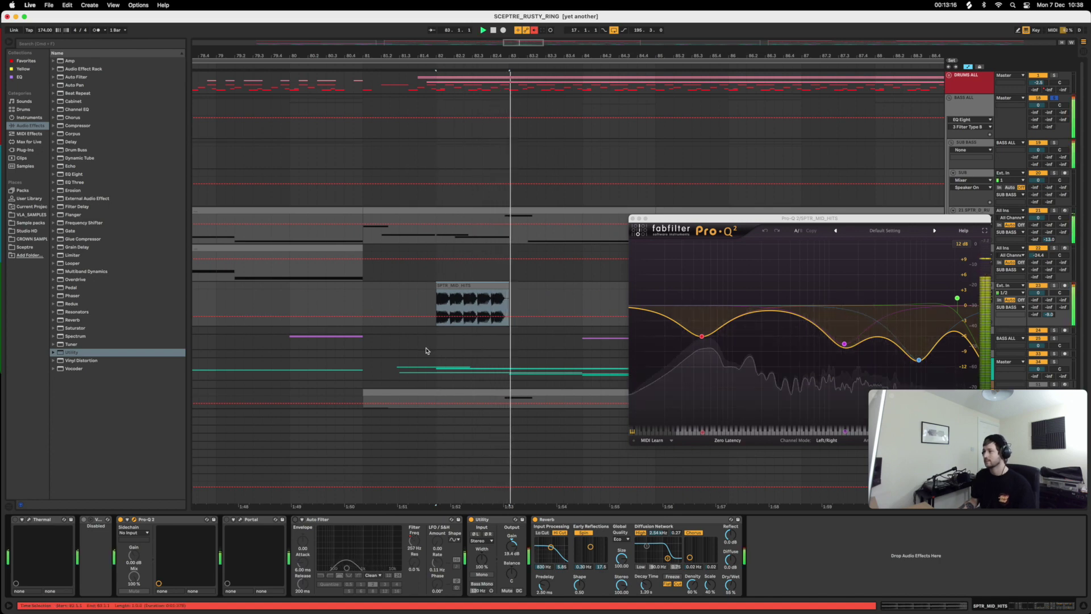
{"action": "left_click", "coordinate": [295, 520]}
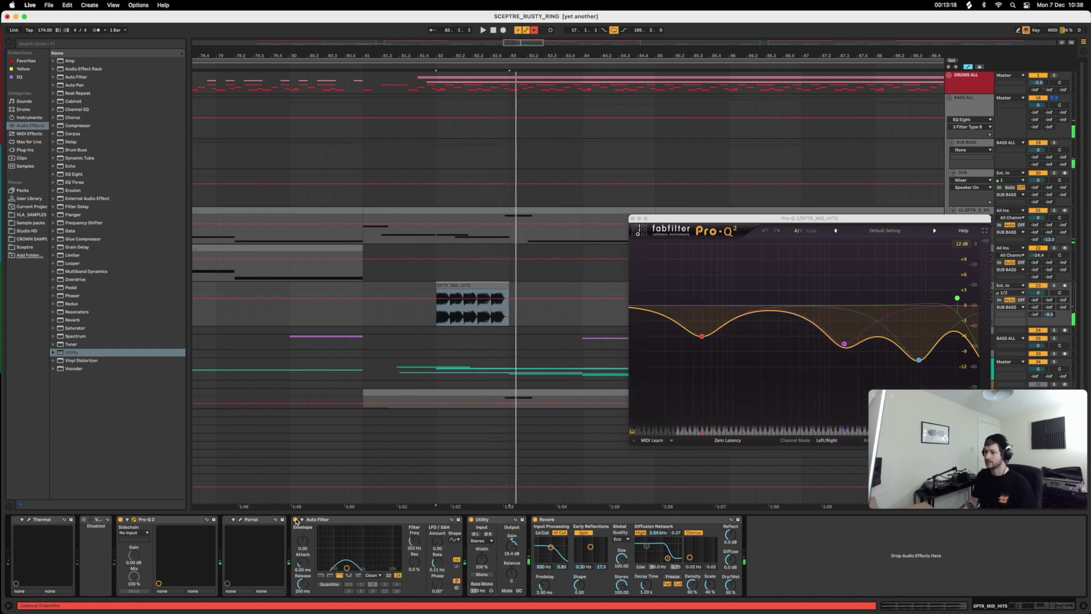
{"action": "key", "text": "space"}
{"action": "key", "text": "space"}
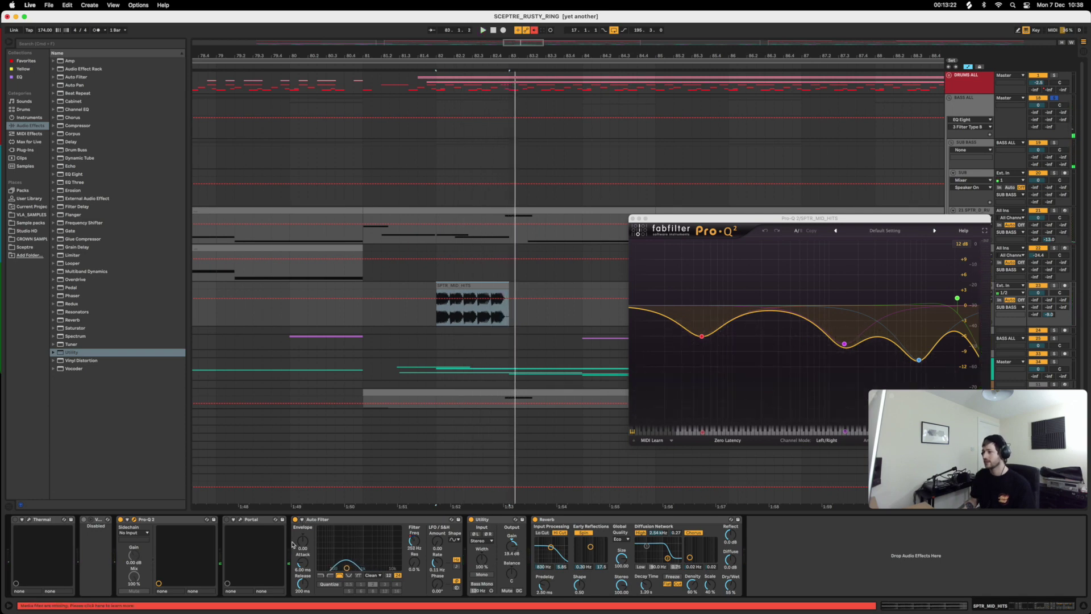
{"action": "key", "text": "space"}
{"action": "key", "text": "space"}
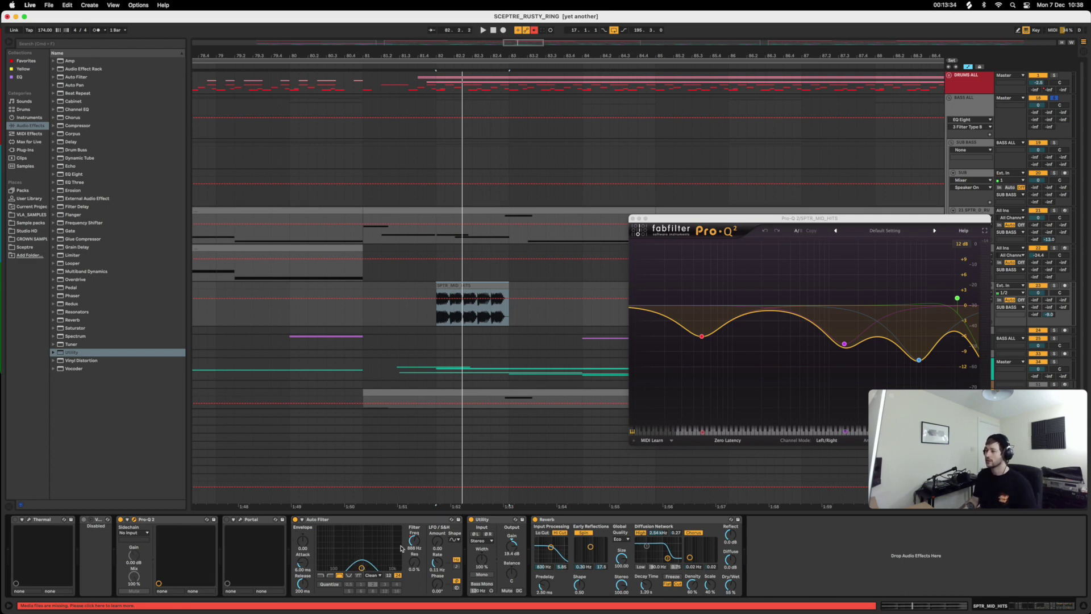
- Select the Utility device on SPTR_MID_HITS, close the Pro-Q window, and play the bass group through the first mid hit
{"action": "left_click", "coordinate": [497, 526]}
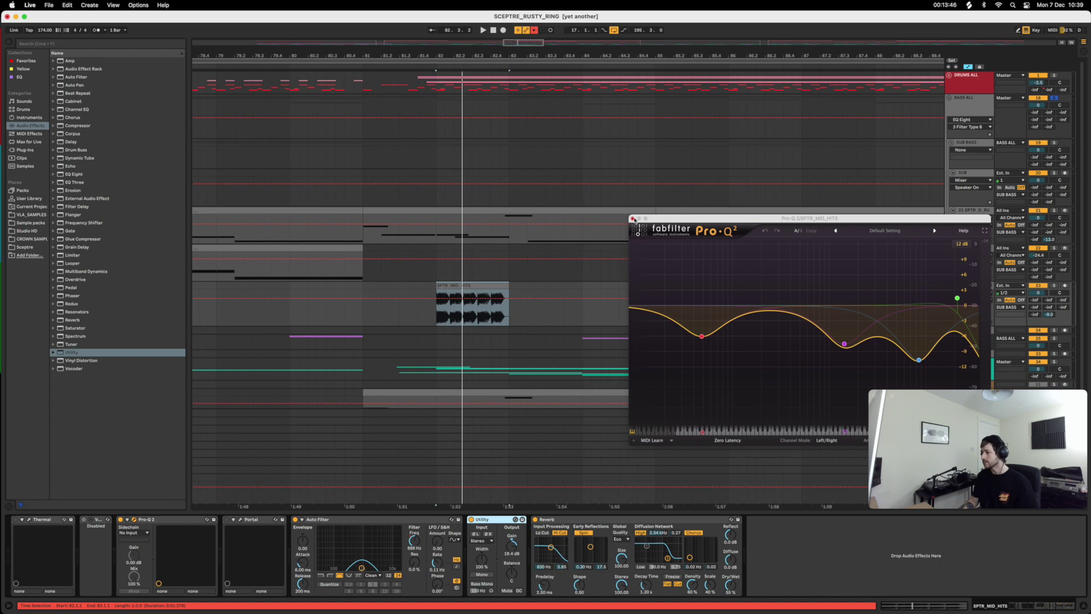
{"action": "left_click", "coordinate": [634, 219]}
{"action": "key", "text": "space"}
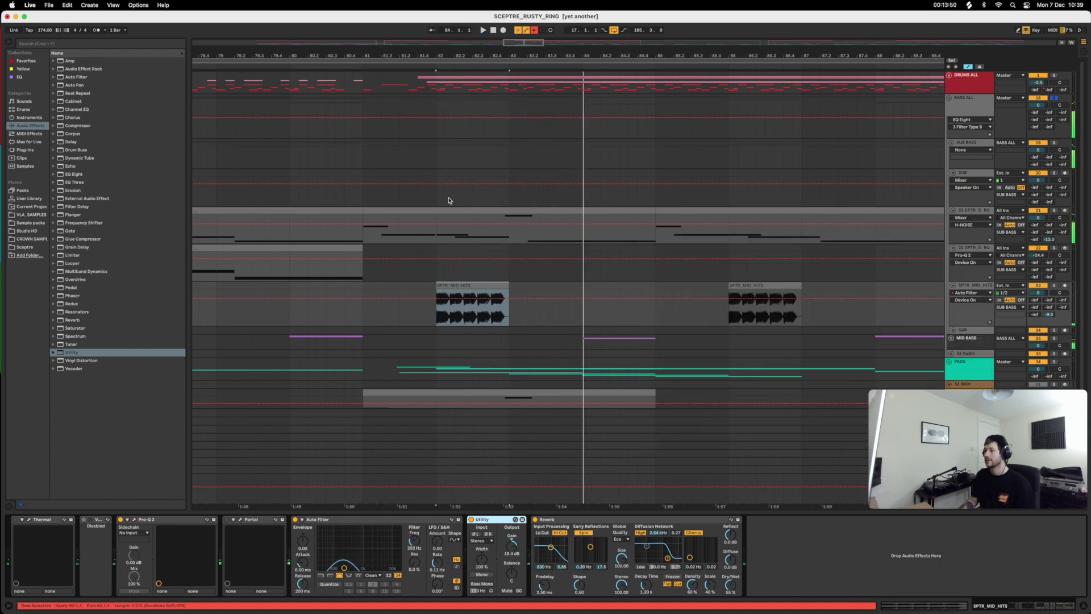
- Examine the MIDI notes of the 21-SPTR_D_RUNE_BASS clip starting at bar 81, then return to the arrangement
{"action": "scroll", "coordinate": [471, 204], "scroll_direction": "down", "scroll_amount": 6}
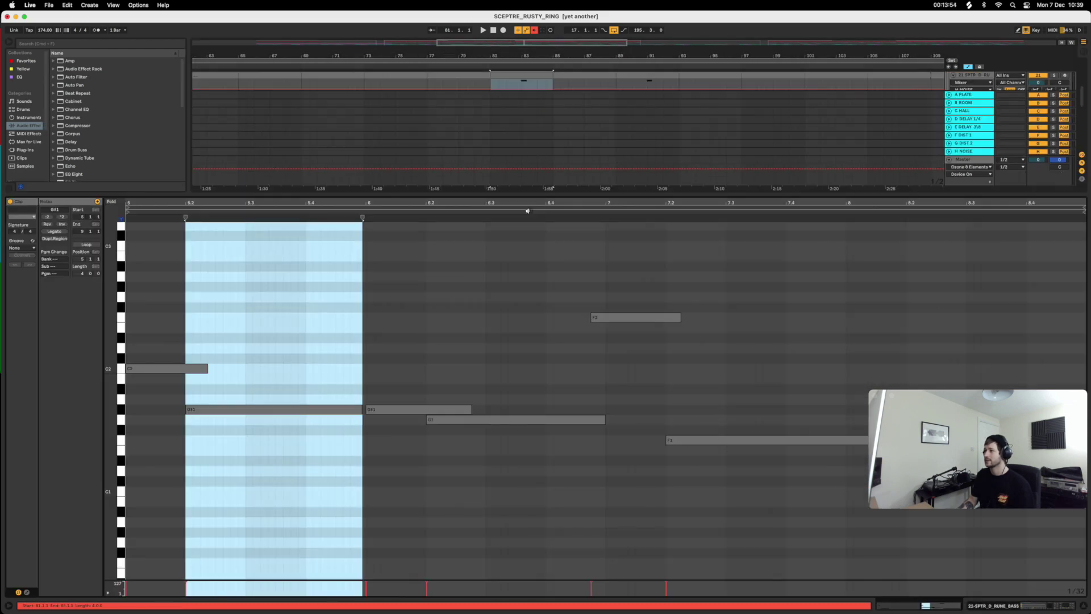
{"action": "double_click", "coordinate": [525, 213]}
{"action": "left_click", "coordinate": [1084, 606]}
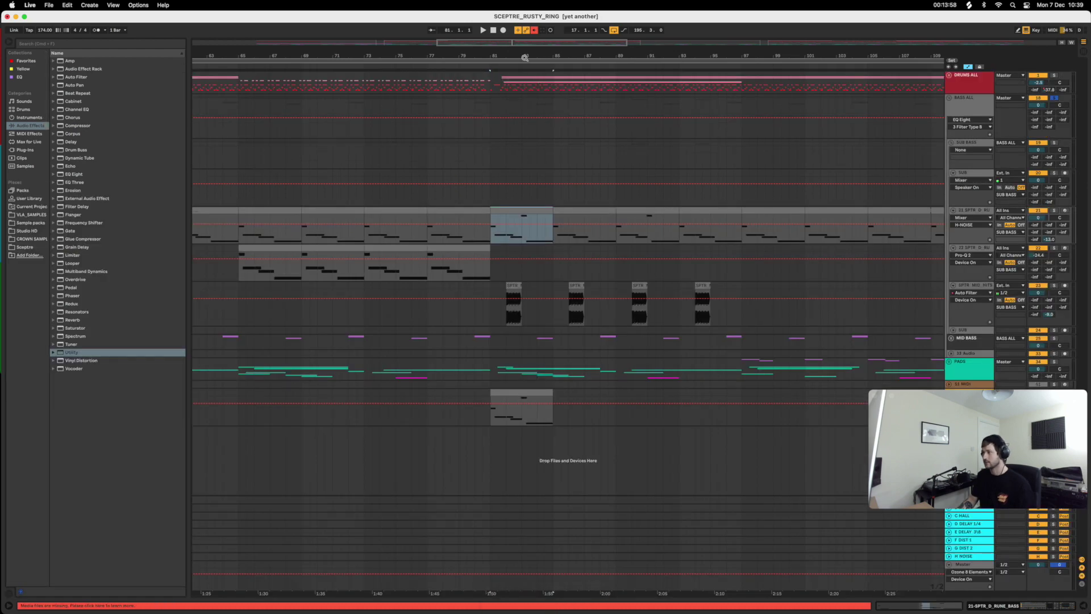
- Place the start marker at bar 77 on the SPTR_MID_HITS track and audition the BASS ALL group from there
{"action": "left_click_drag", "start_coordinate": [525, 58], "coordinate": [535, 436]}
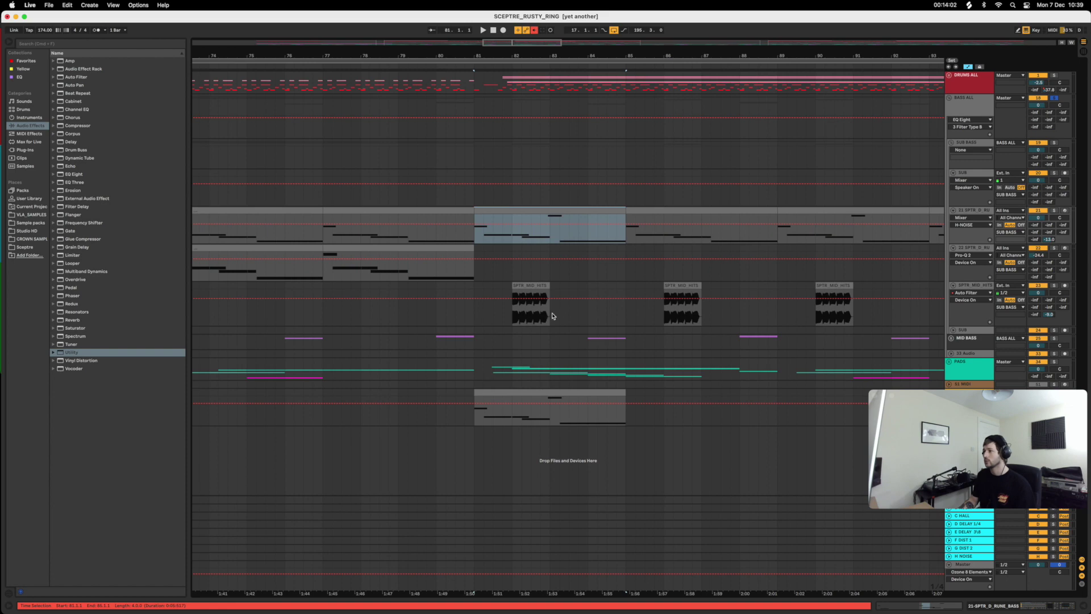
{"action": "left_click", "coordinate": [534, 310]}
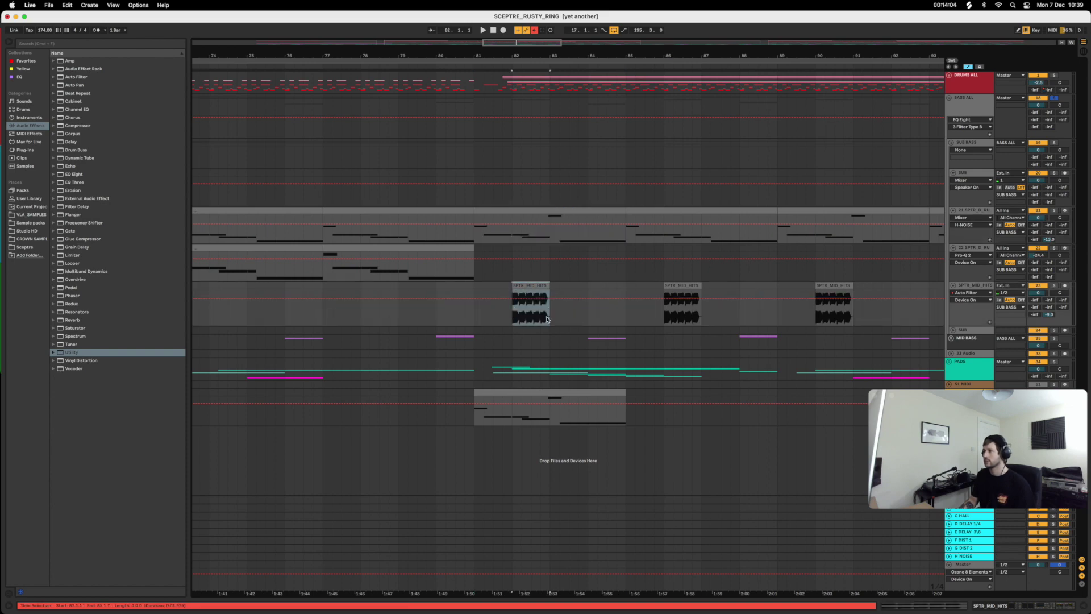
{"action": "left_click", "coordinate": [476, 324]}
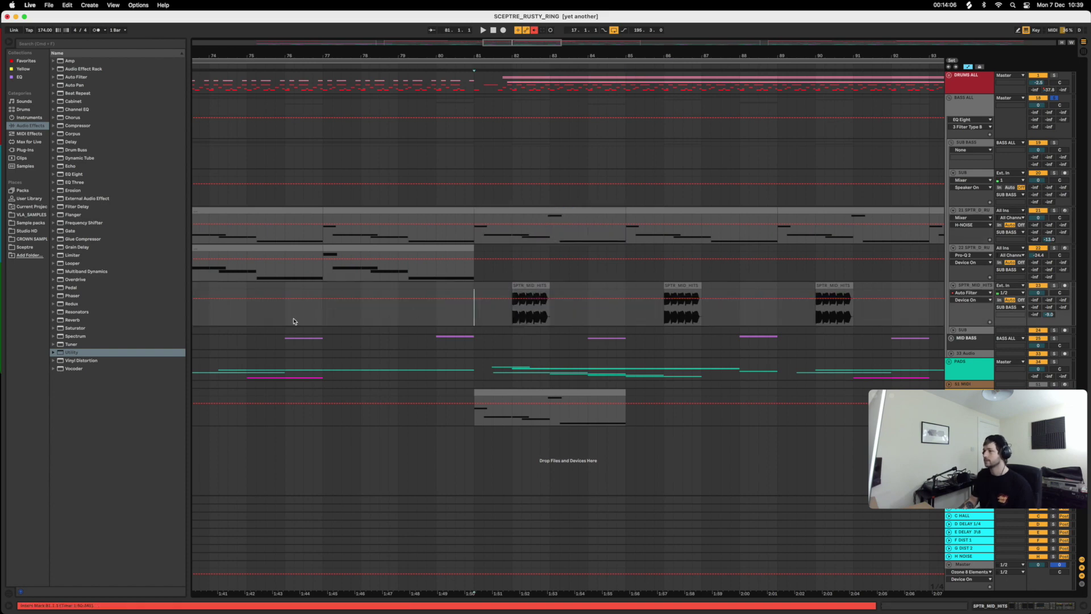
{"action": "left_click", "coordinate": [322, 312]}
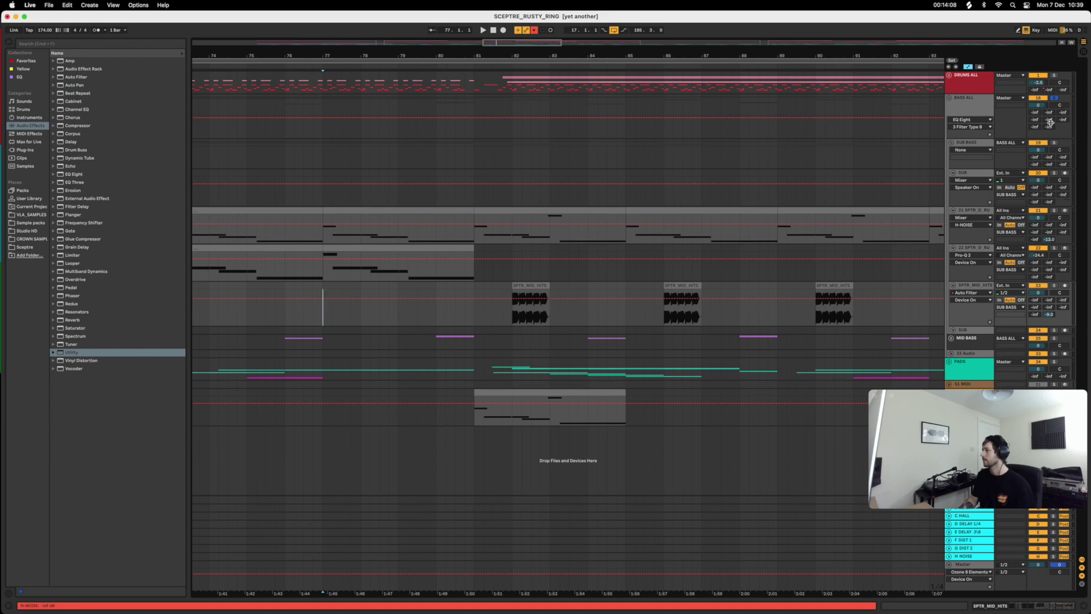
{"action": "key", "text": "space"}
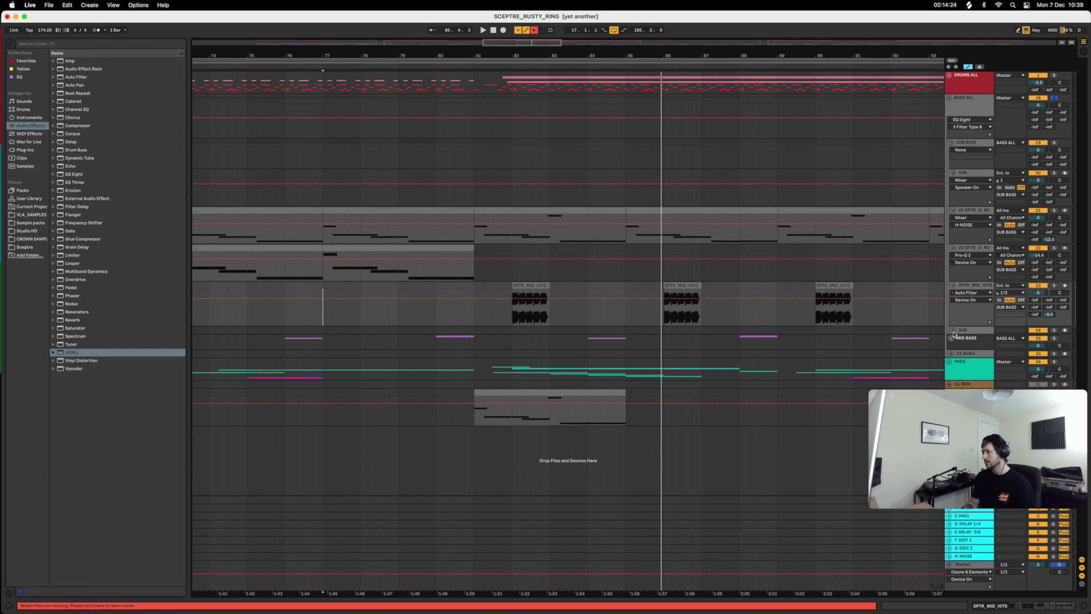
- Unfold the MID BASS group, show the device chain of the 26-Serum track, and open its Serum synth clear of the track list
{"action": "left_click", "coordinate": [951, 339]}
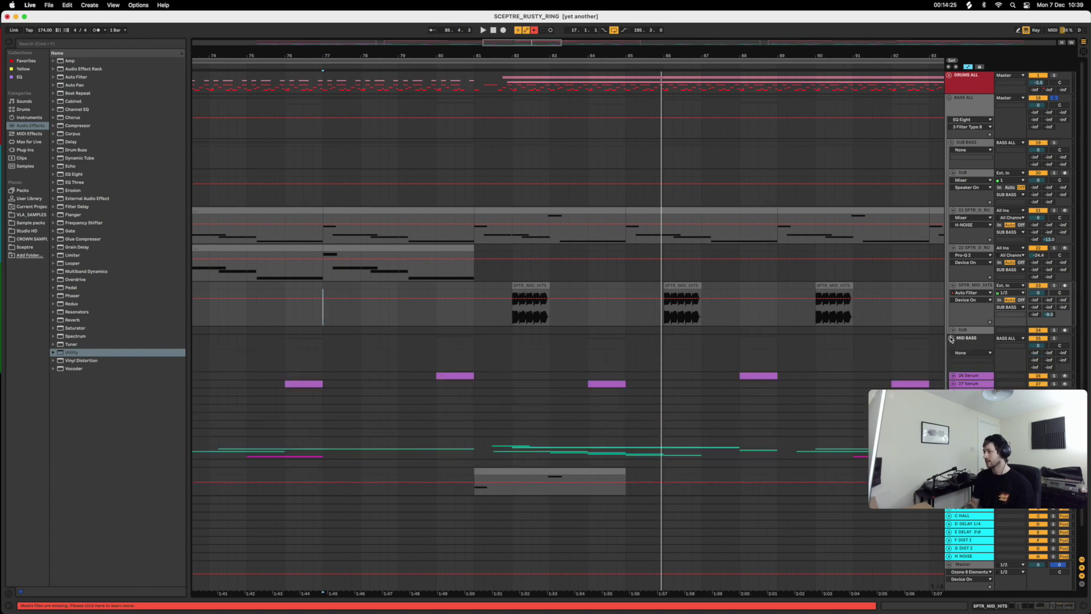
{"action": "left_click", "coordinate": [973, 375]}
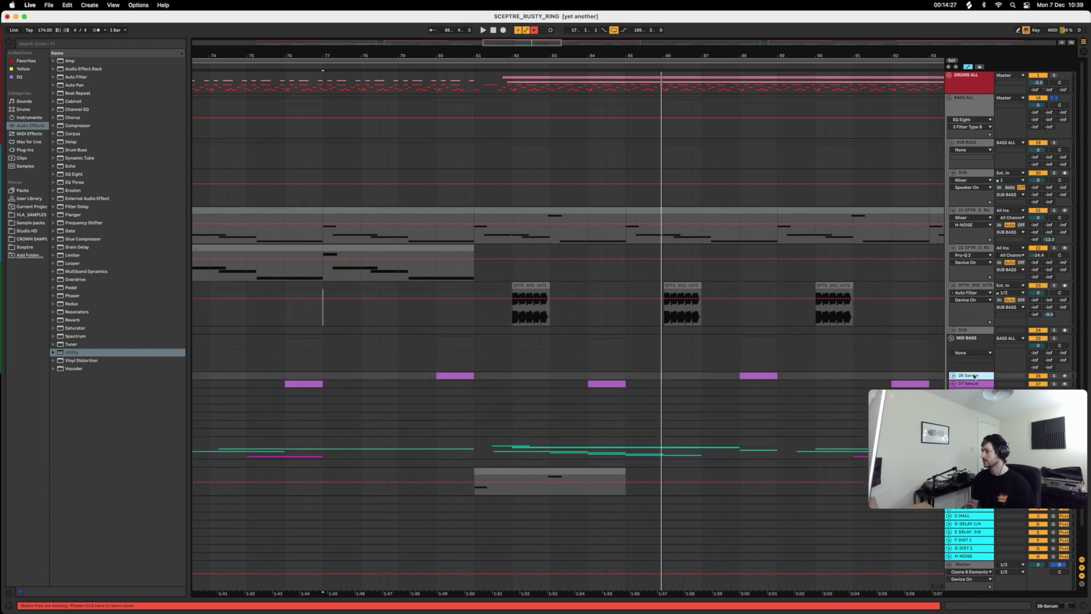
{"action": "left_click", "coordinate": [1085, 605]}
{"action": "left_click", "coordinate": [1084, 606]}
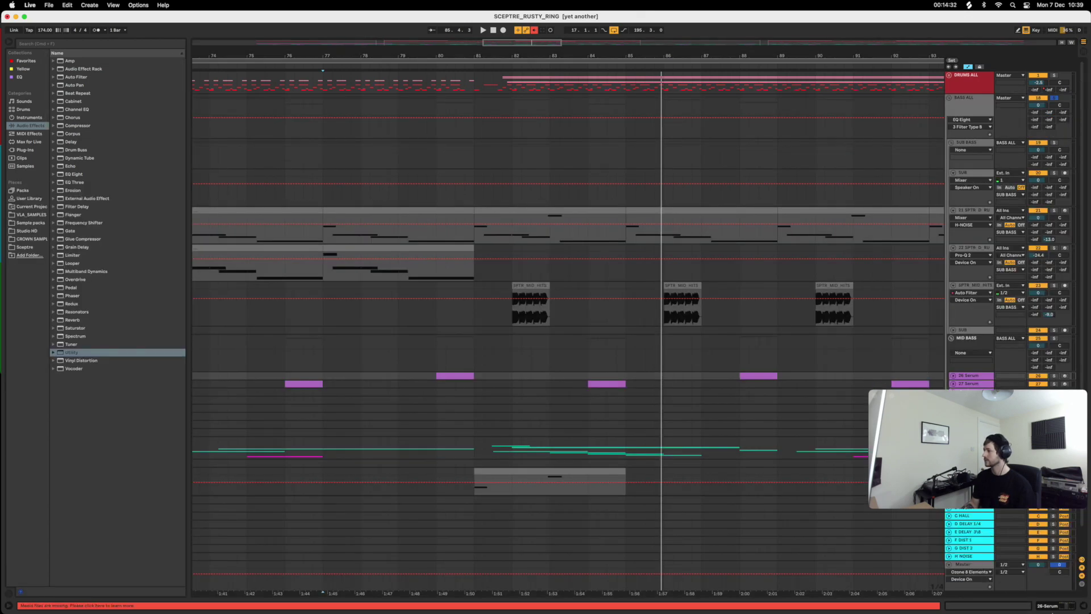
{"action": "left_click", "coordinate": [1046, 606]}
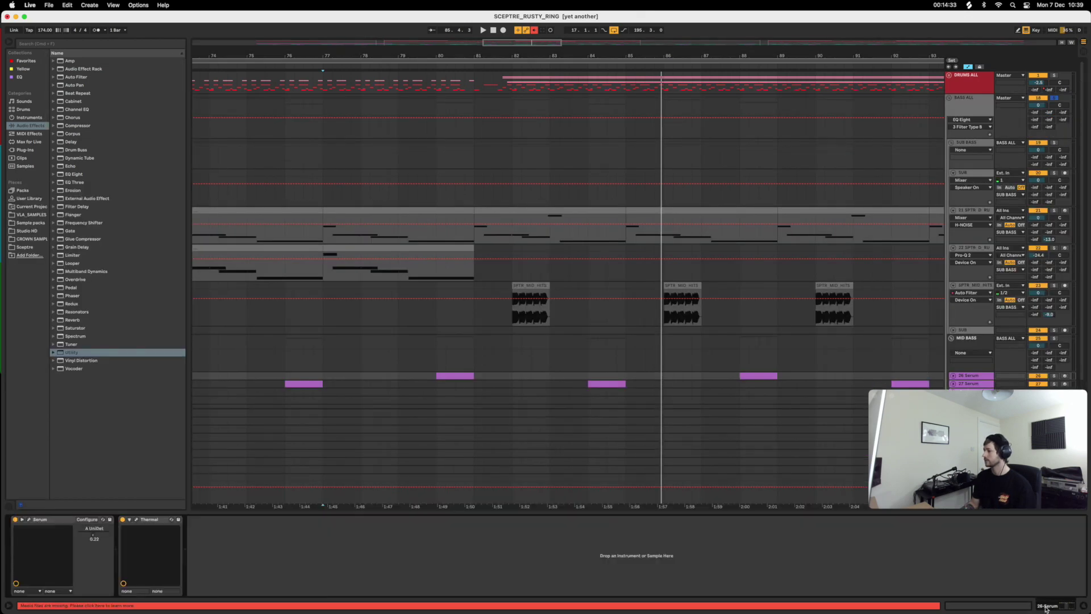
{"action": "left_click", "coordinate": [31, 520]}
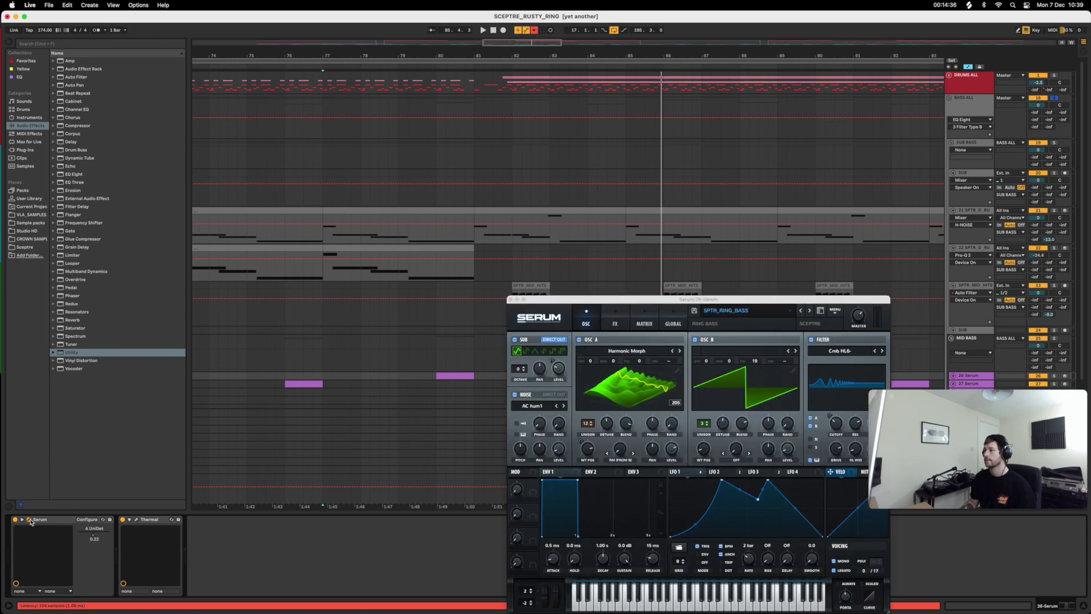
{"action": "left_click_drag", "start_coordinate": [587, 299], "coordinate": [346, 86]}
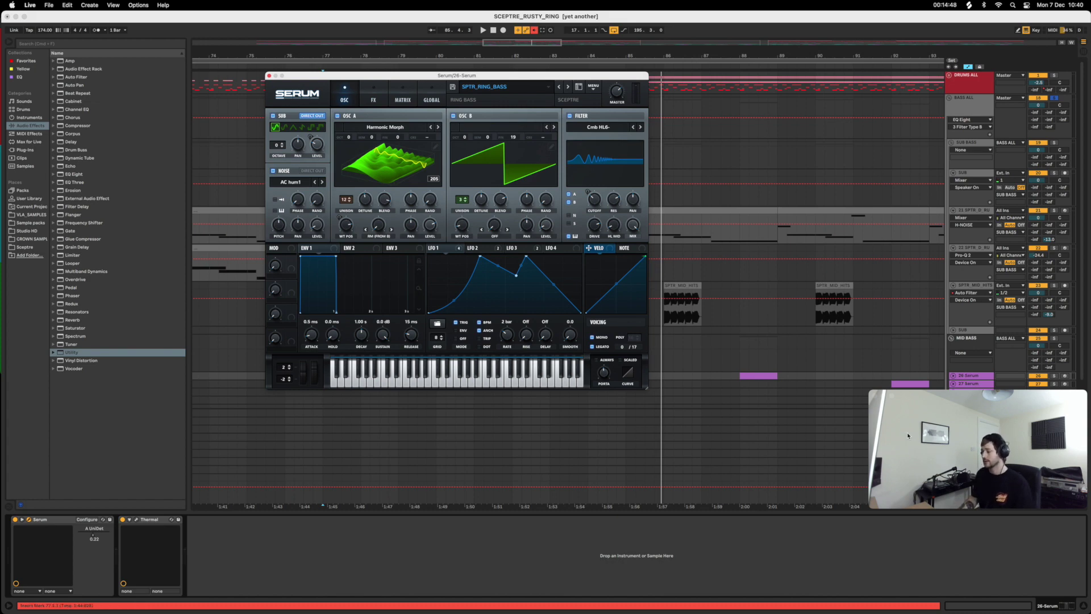
- Arm the 26-Serum track, play the SPTR_RING_BASS patch live to audition it, then close the Serum window
{"action": "left_click", "coordinate": [979, 379]}
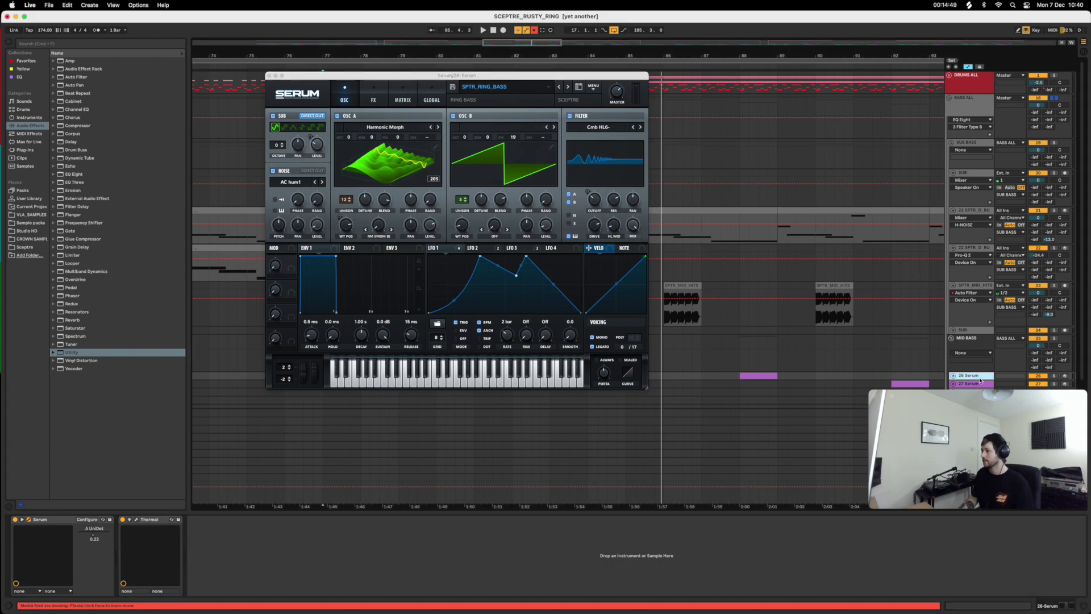
{"action": "left_click", "coordinate": [1065, 376]}
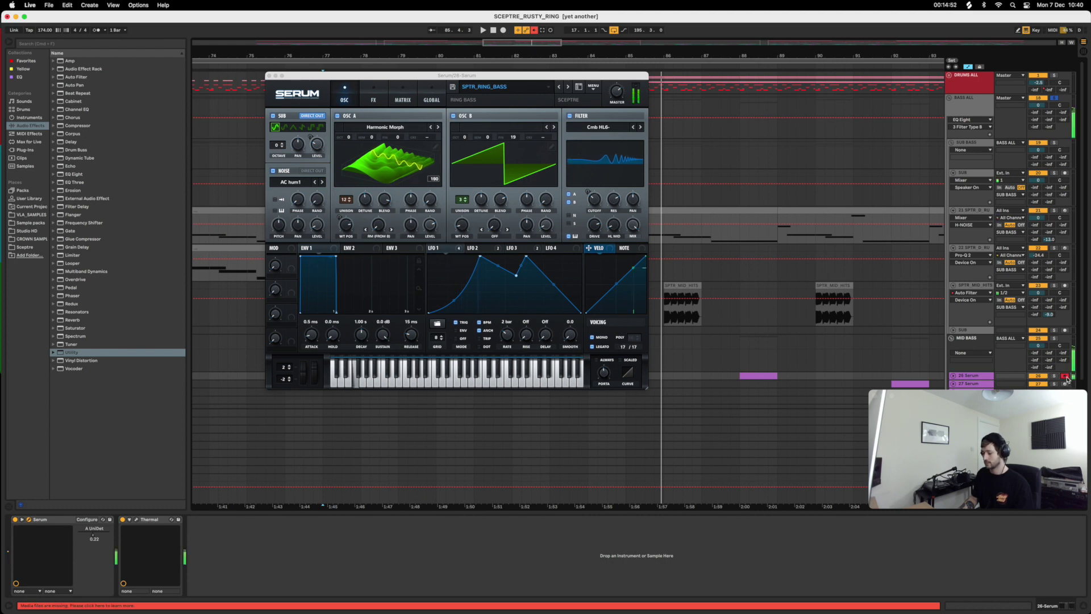
{"action": "key", "text": "z"}
{"action": "key", "text": "f"}
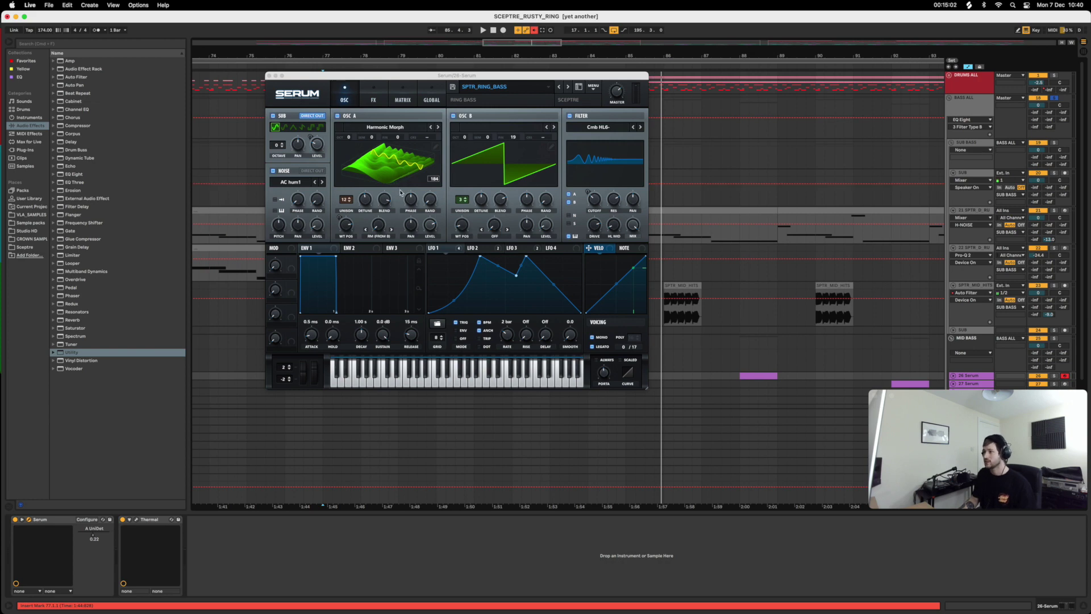
{"action": "left_click_drag", "start_coordinate": [466, 75], "coordinate": [538, 211]}
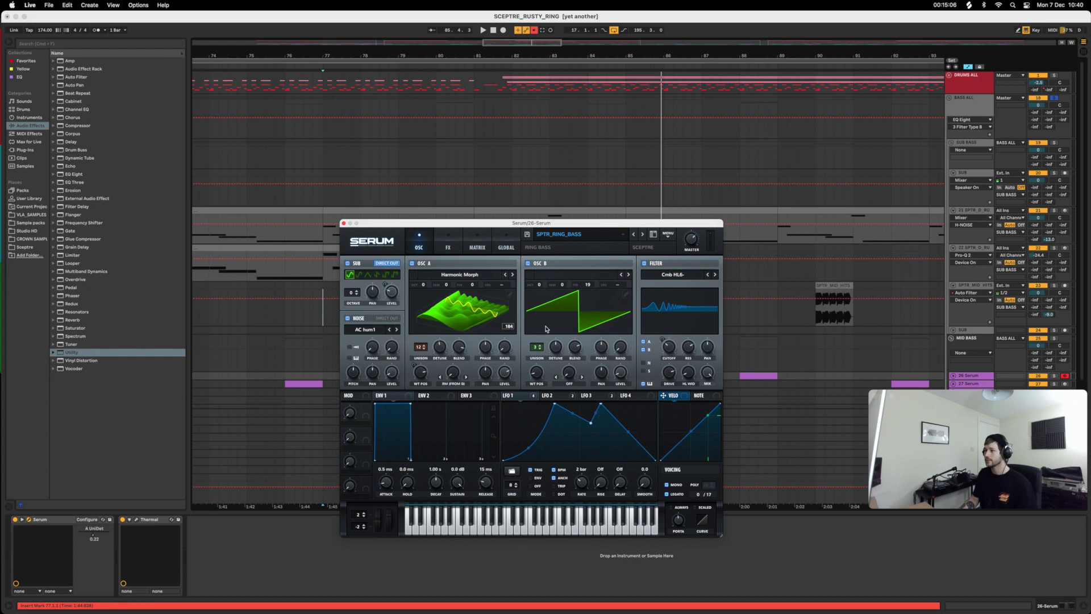
{"action": "left_click", "coordinate": [344, 223]}
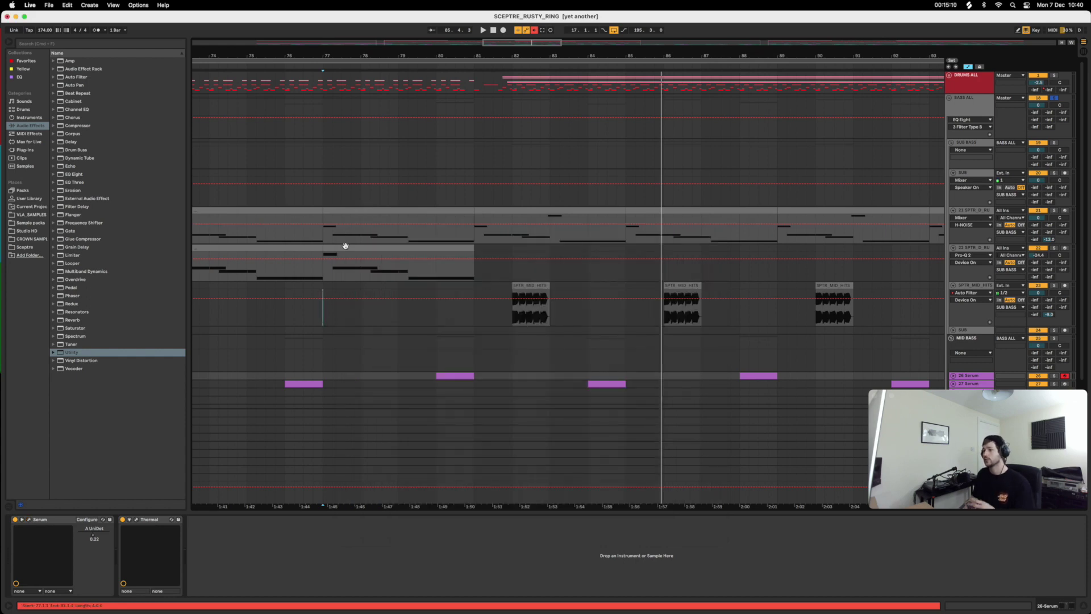
- Examine the MIDI note in the 26-Serum clip at bar 80, then return to the arrangement
{"action": "double_click", "coordinate": [455, 376]}
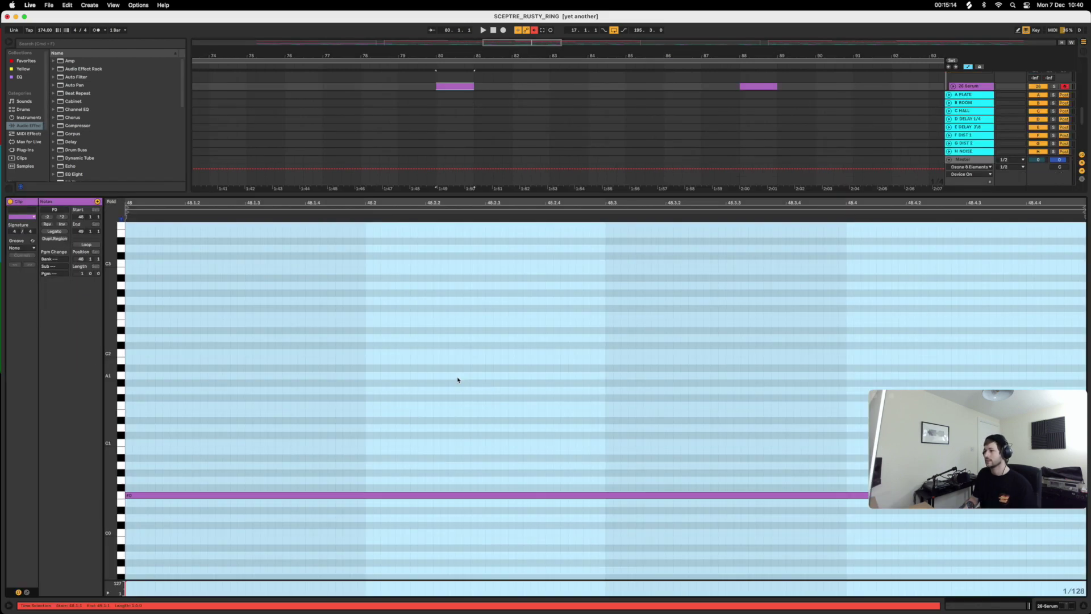
{"action": "left_click", "coordinate": [1083, 607]}
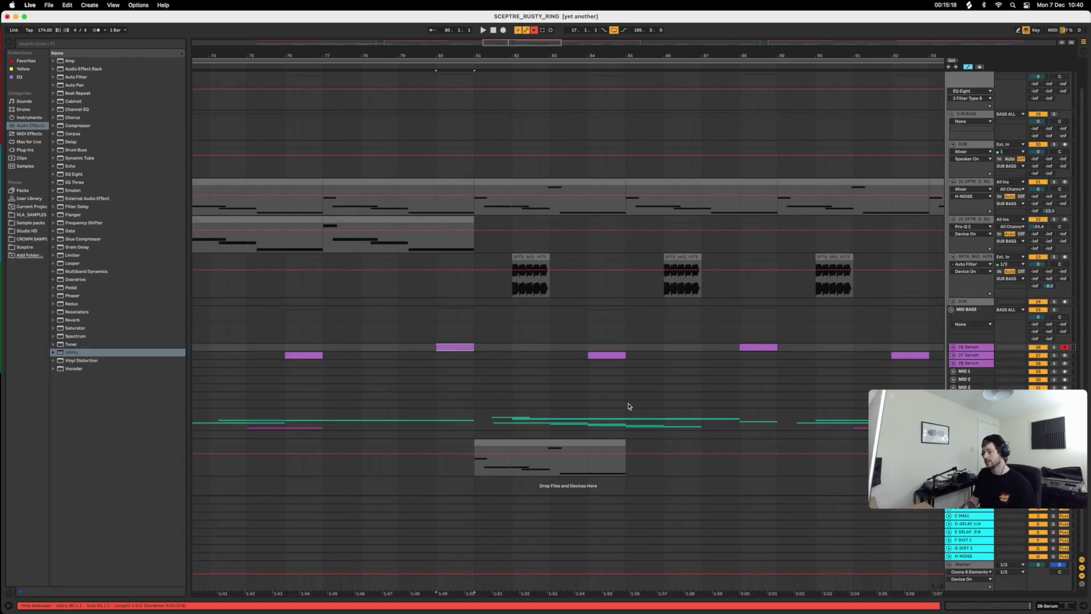
- Show the 26-Serum device chain again, reopen the SPTR_RING_BASS patch to review its oscillators and LFO, then close it
{"action": "left_click", "coordinate": [981, 348]}
{"action": "left_click", "coordinate": [1056, 607]}
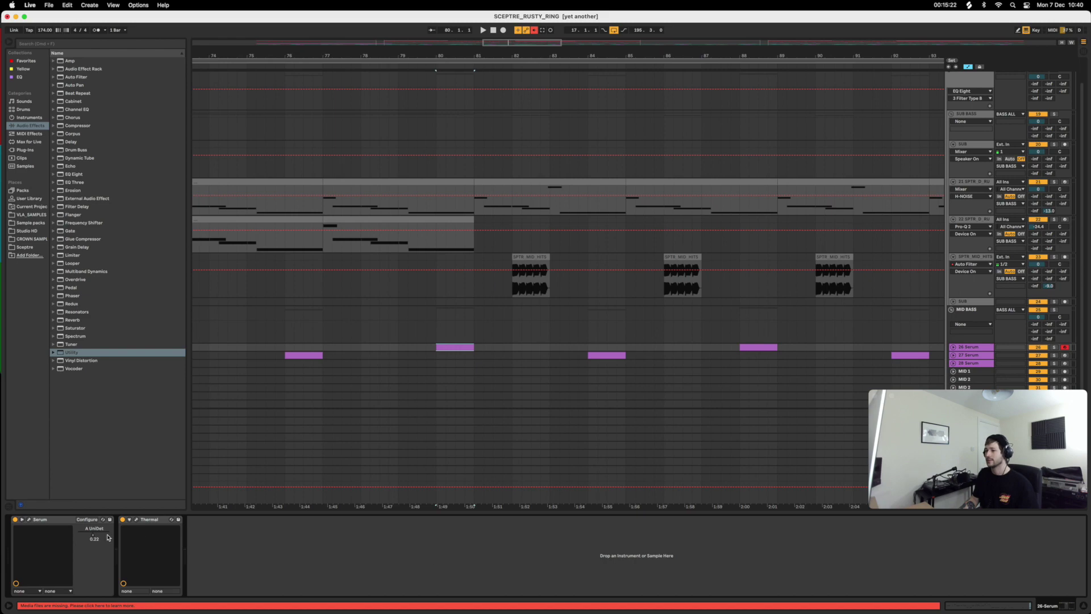
{"action": "left_click", "coordinate": [29, 520]}
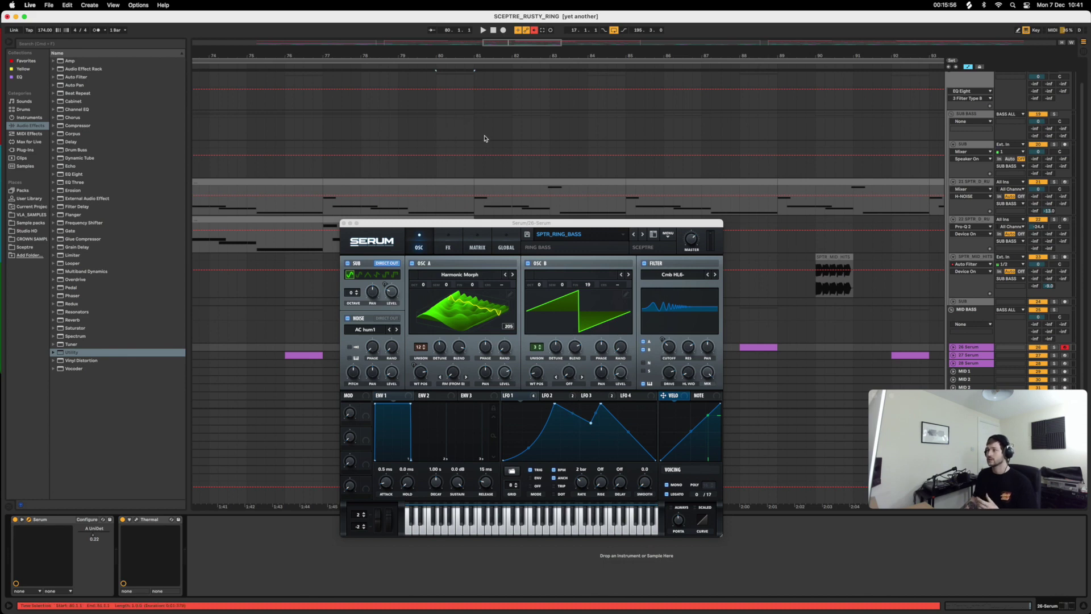
{"action": "scroll", "coordinate": [461, 191], "scroll_direction": "up", "scroll_amount": 1}
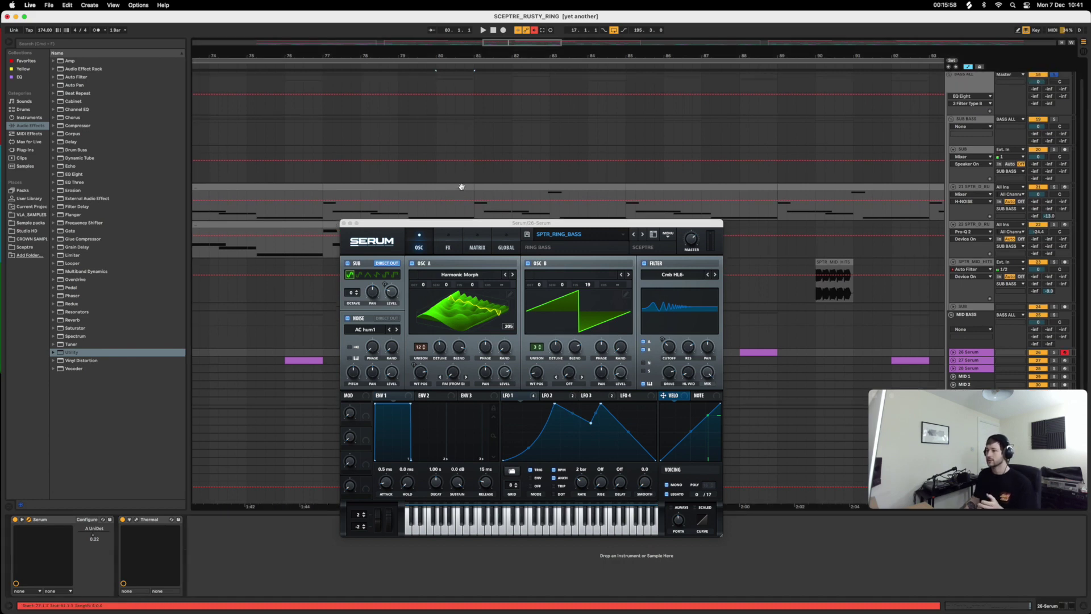
{"action": "left_click", "coordinate": [462, 187]}
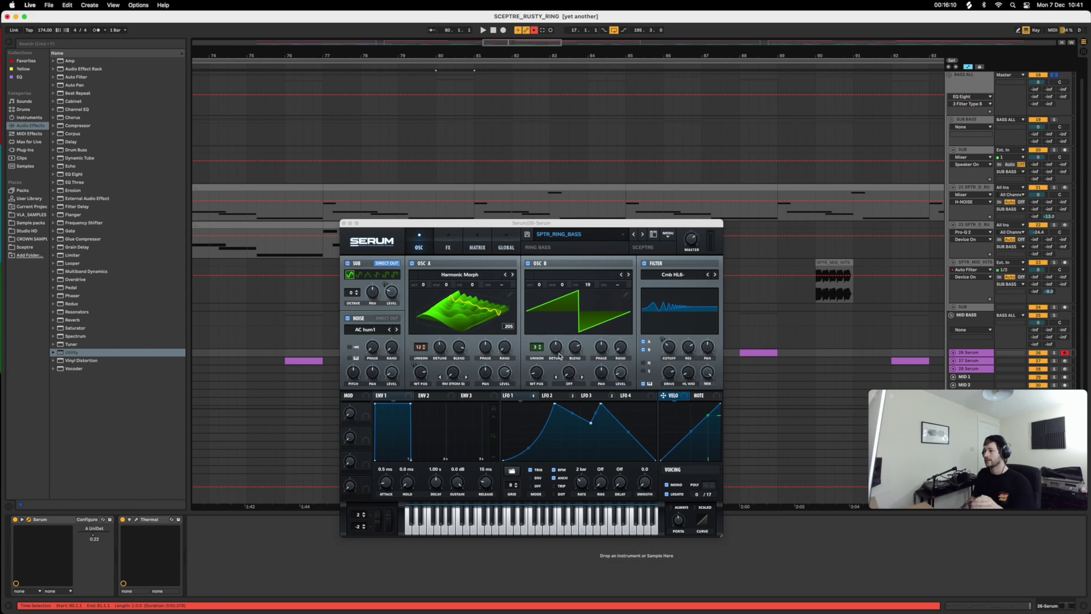
{"action": "left_click", "coordinate": [343, 224]}
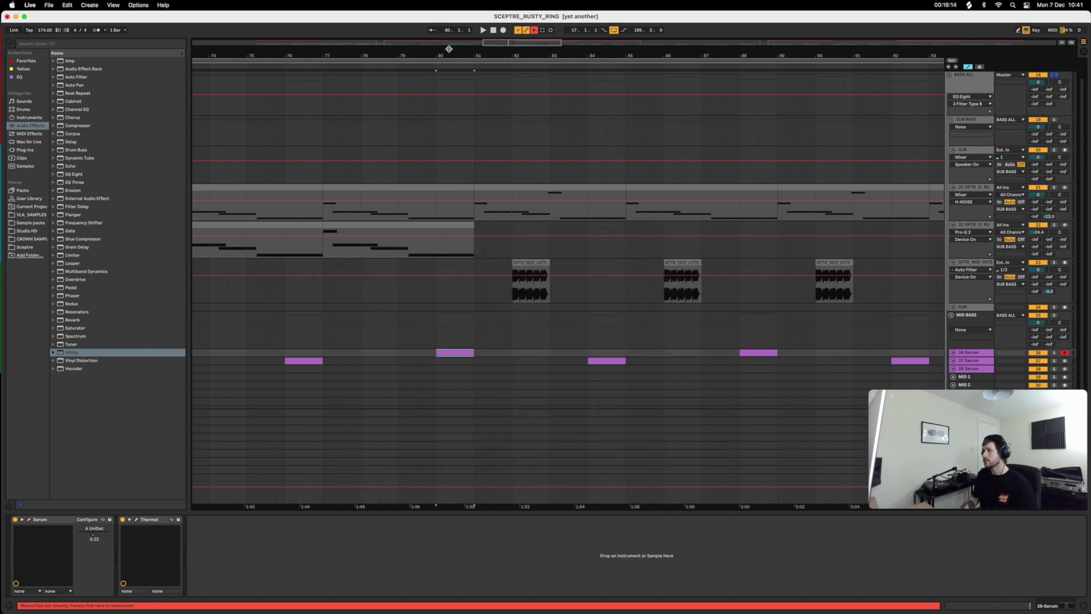
- Play Drop 1 from several points around bars 77 to 87 to audition the Serum mid bass layers in context
{"action": "key", "text": "minus"}
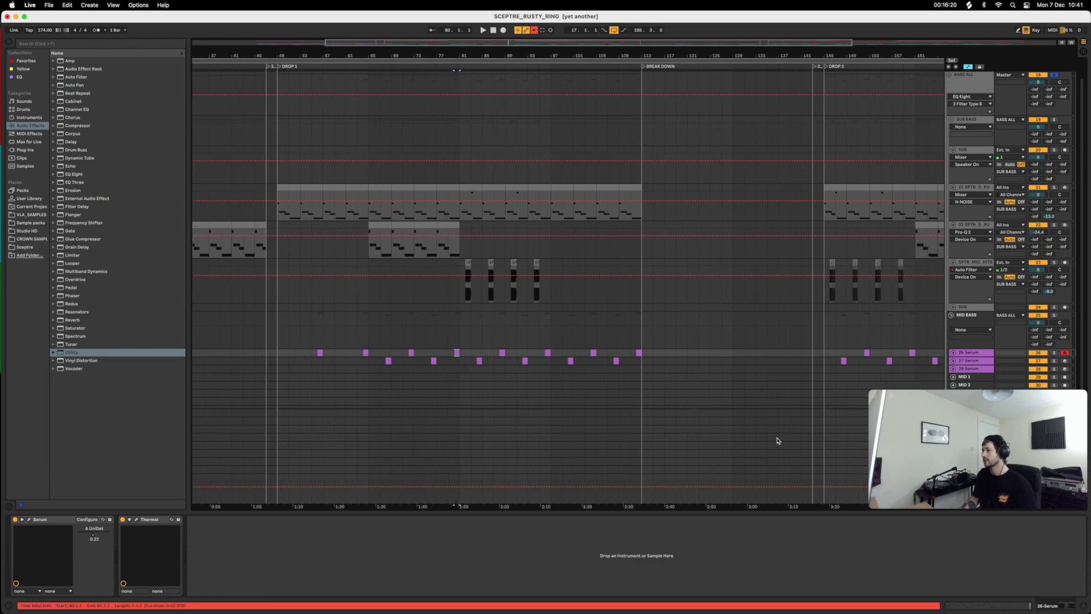
{"action": "left_click_drag", "start_coordinate": [550, 55], "coordinate": [540, 36]}
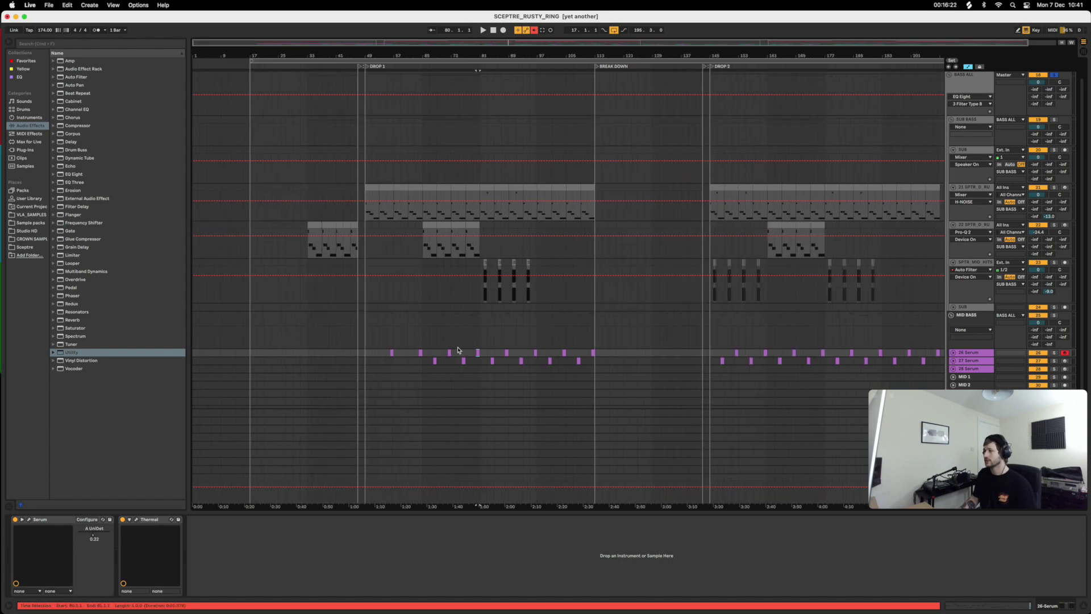
{"action": "left_click", "coordinate": [501, 343]}
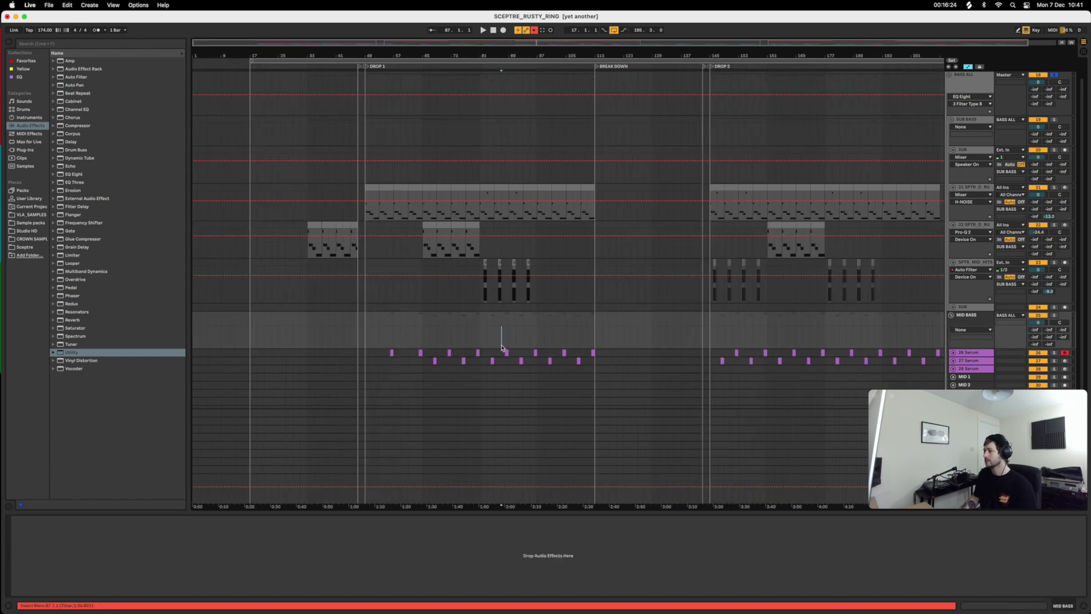
{"action": "left_click", "coordinate": [474, 342]}
{"action": "left_click", "coordinate": [479, 341]}
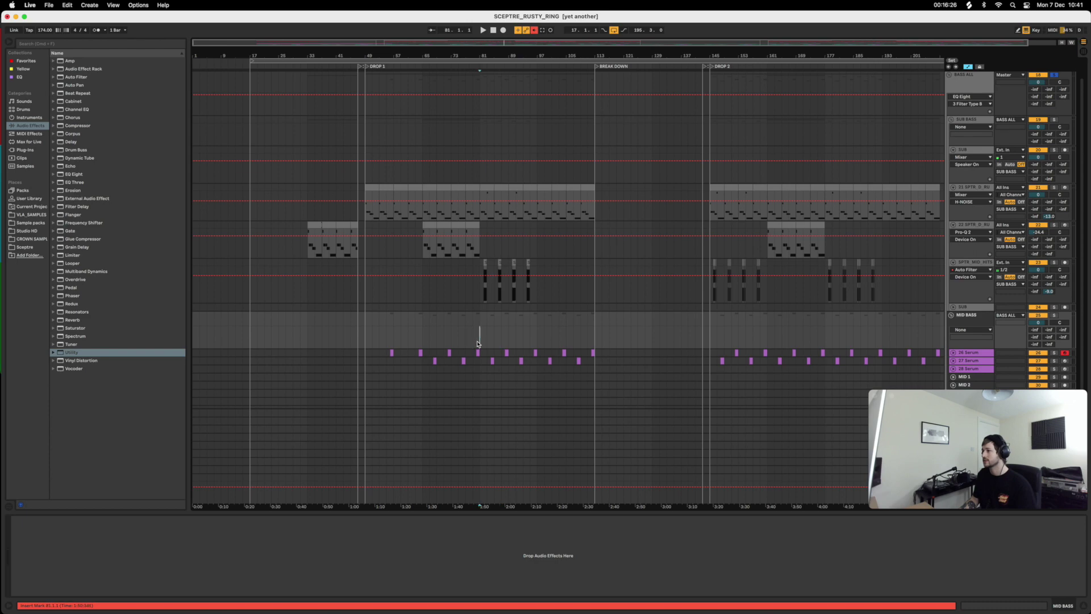
{"action": "key", "text": "space"}
{"action": "key", "text": "space"}
{"action": "left_click", "coordinate": [467, 338]}
{"action": "key", "text": "space"}
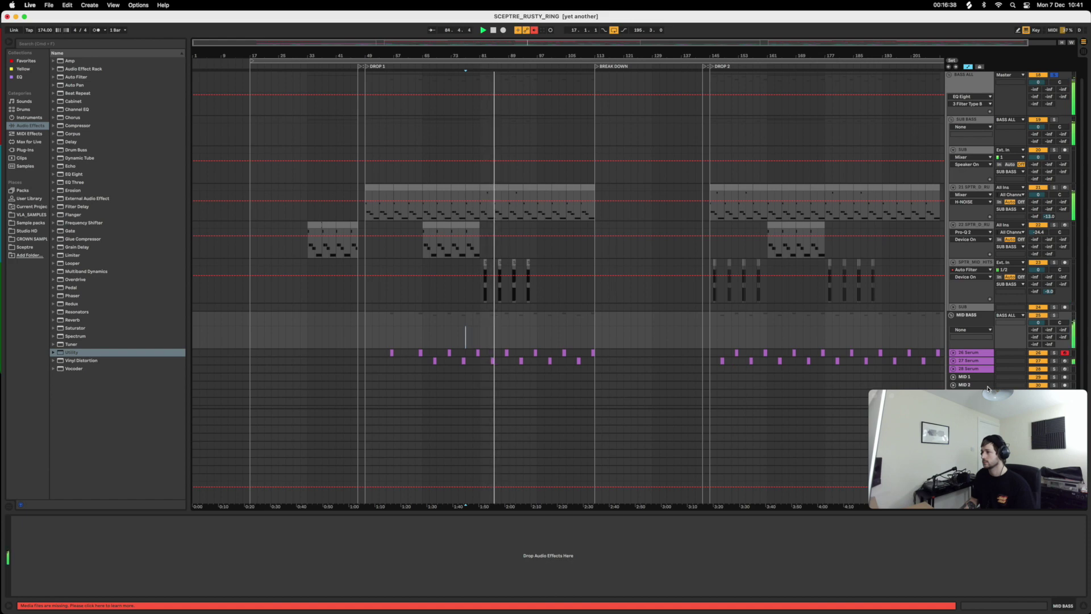
{"action": "left_click", "coordinate": [967, 354]}
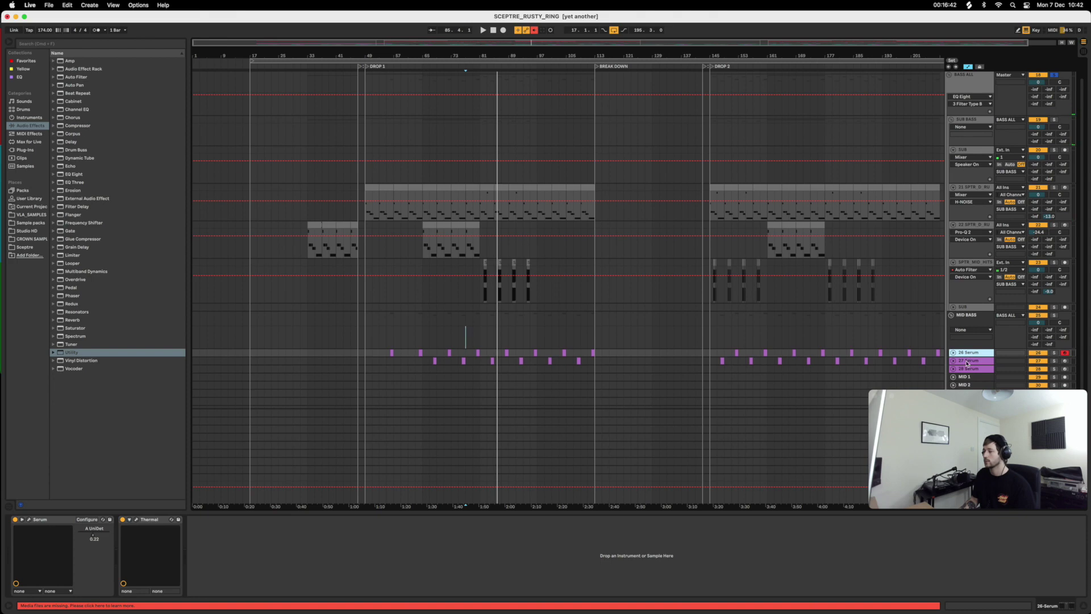
{"action": "left_click", "coordinate": [501, 338]}
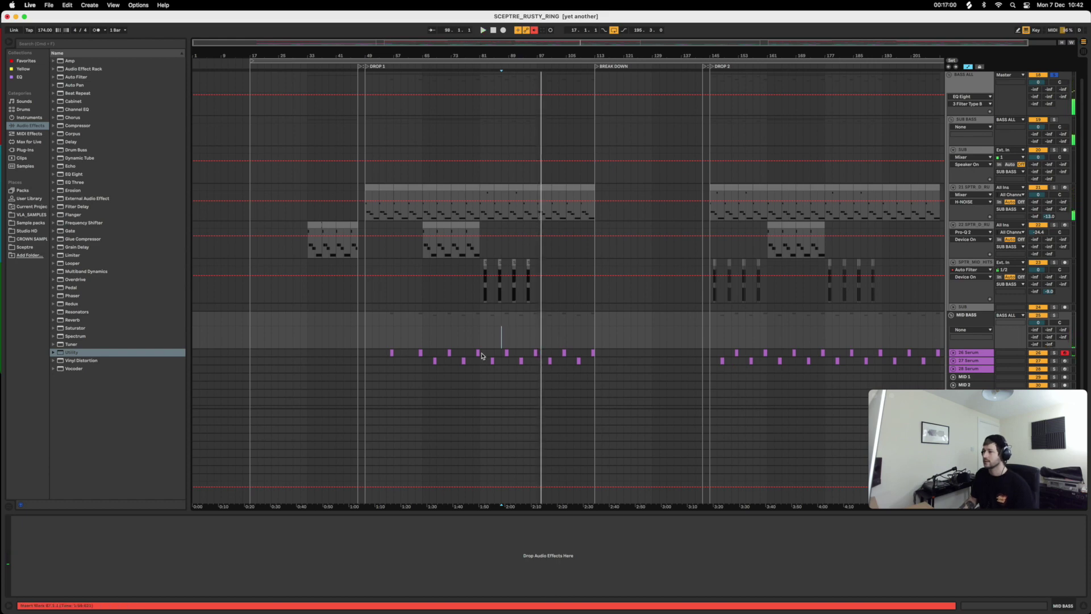
- Fold the orange Serum track below the PADS group
{"action": "scroll", "coordinate": [485, 357], "scroll_direction": "down", "scroll_amount": 5}
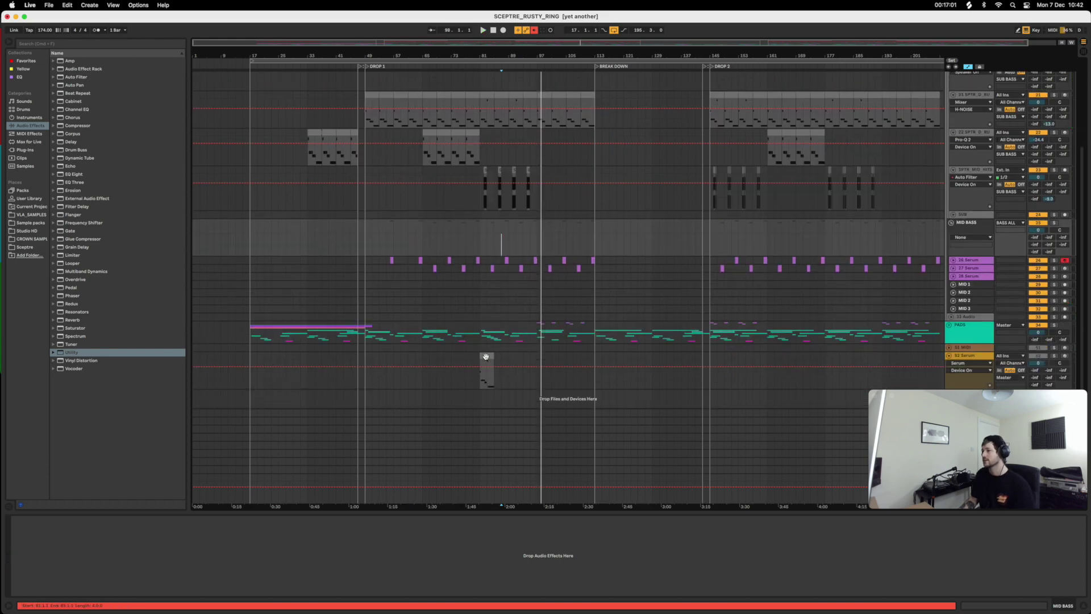
{"action": "left_click", "coordinate": [968, 356]}
{"action": "left_click", "coordinate": [949, 355]}
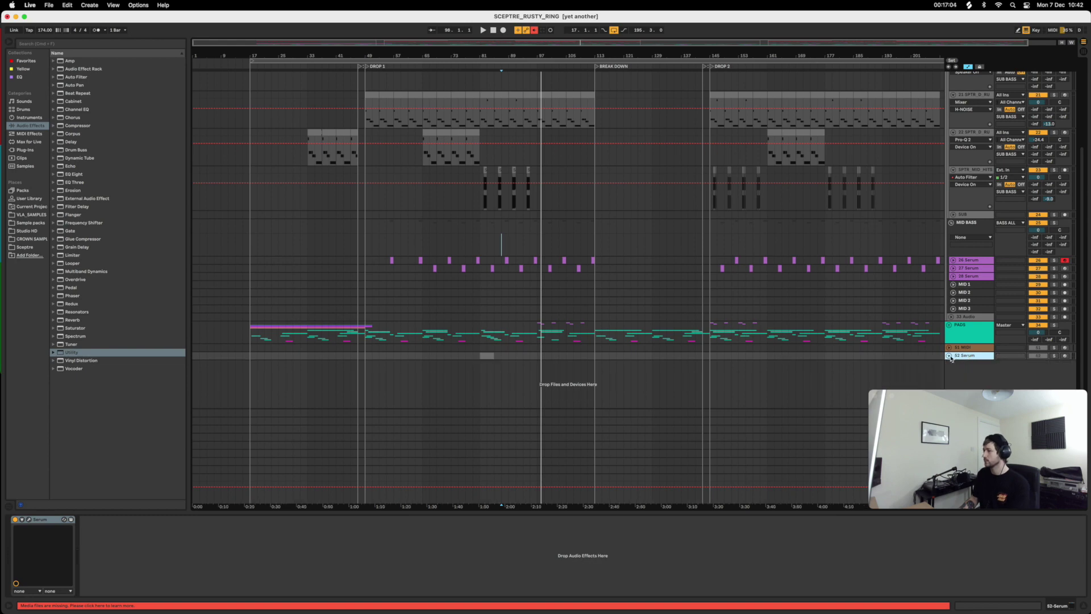
- Play the last section of Drop 1 from bar 95 to hear the mid bass layers in the full mix
{"action": "left_click", "coordinate": [536, 318]}
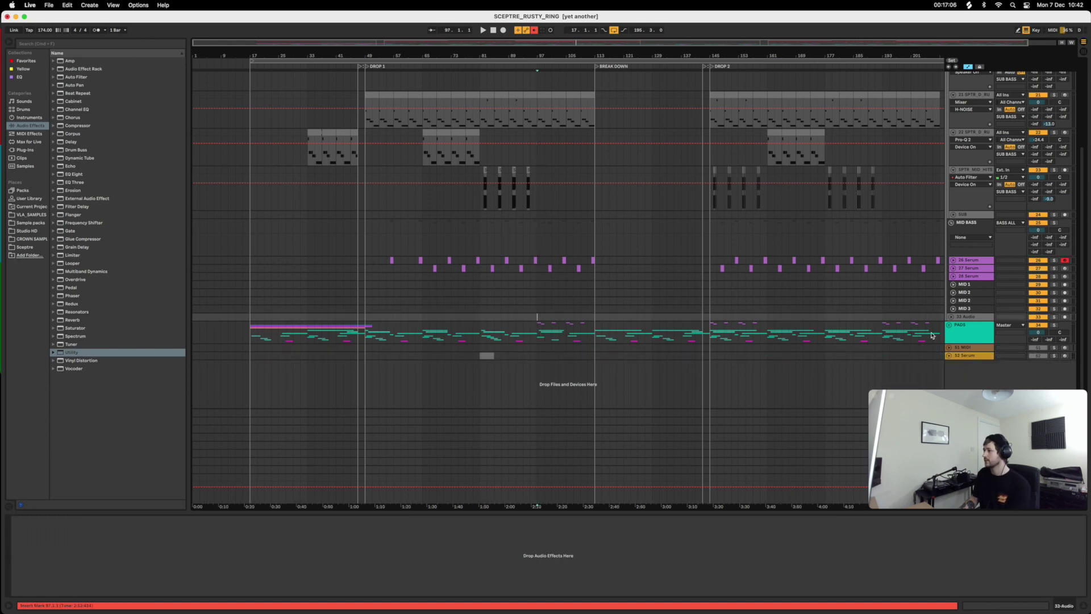
{"action": "key", "text": "space"}
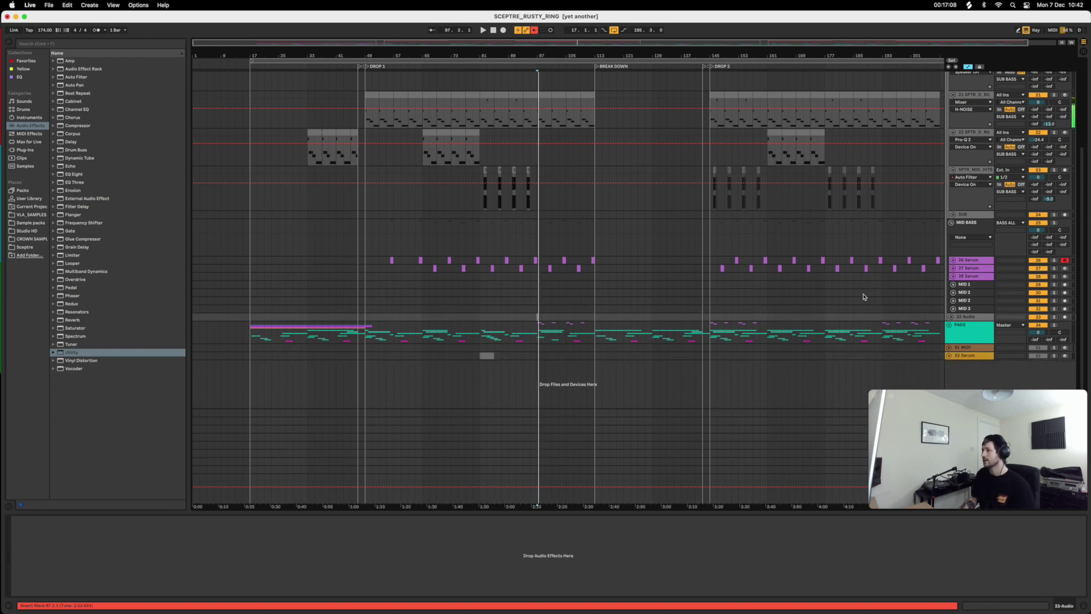
{"action": "left_click", "coordinate": [529, 241]}
{"action": "left_click", "coordinate": [1053, 260]}
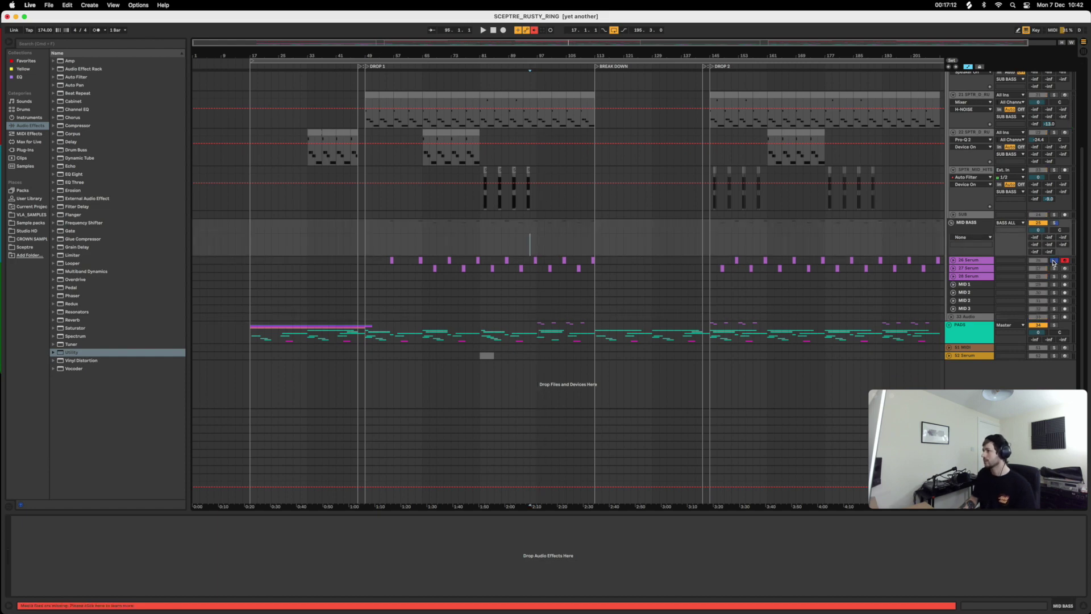
{"action": "left_click", "coordinate": [1053, 262]}
{"action": "key", "text": "space"}
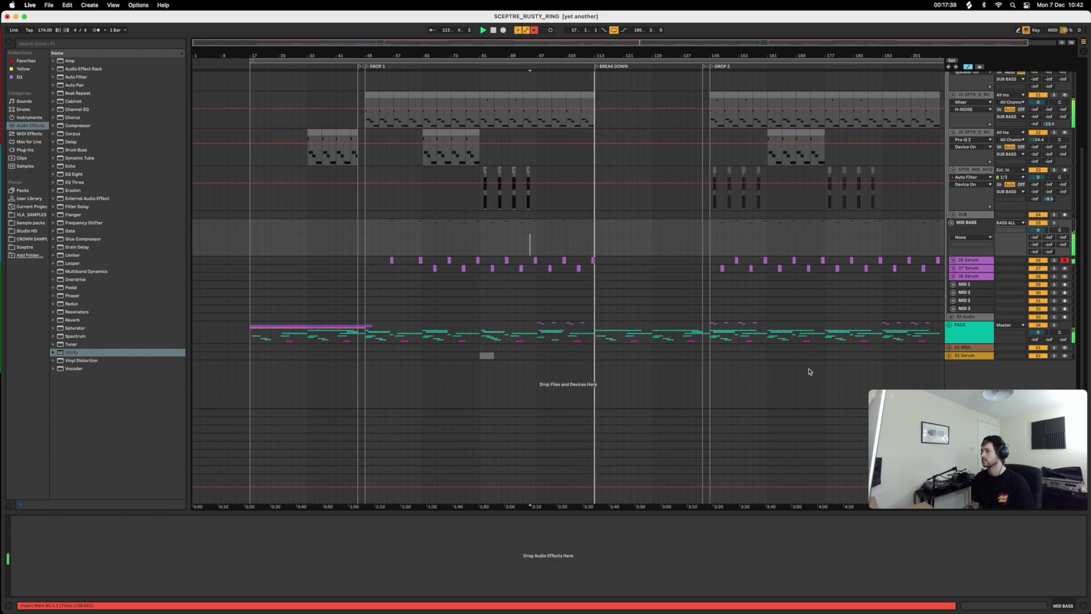
{"action": "key", "text": "space"}
- Compare the MID tracks' sections at bars 97 to 113 and bars 145 to 161 by marking each range
{"action": "left_click", "coordinate": [553, 302]}
{"action": "left_click_drag", "start_coordinate": [710, 52], "coordinate": [685, 57]}
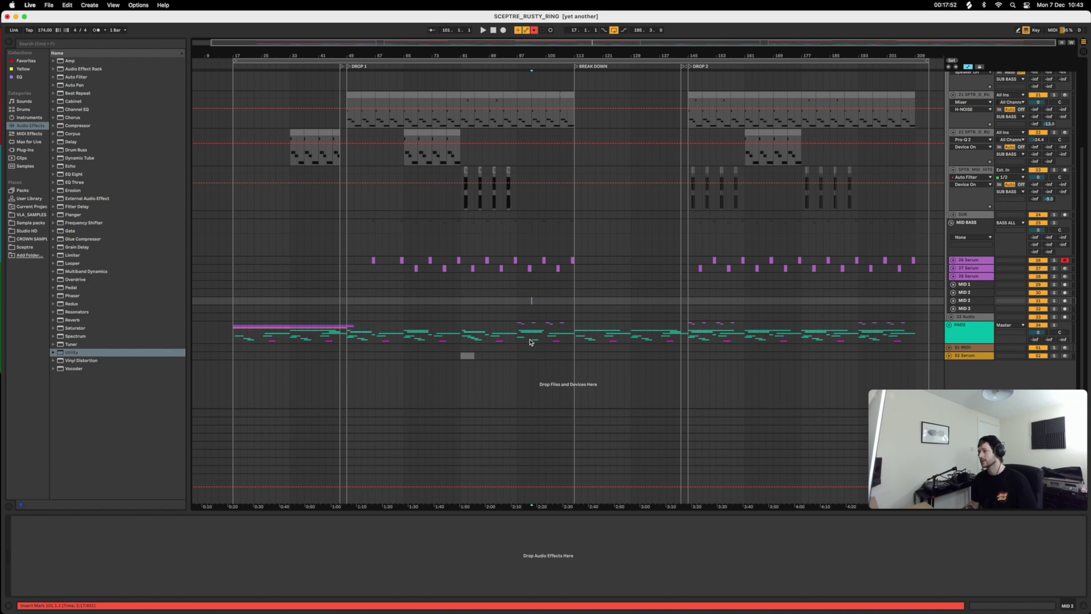
{"action": "left_click_drag", "start_coordinate": [518, 291], "coordinate": [575, 290]}
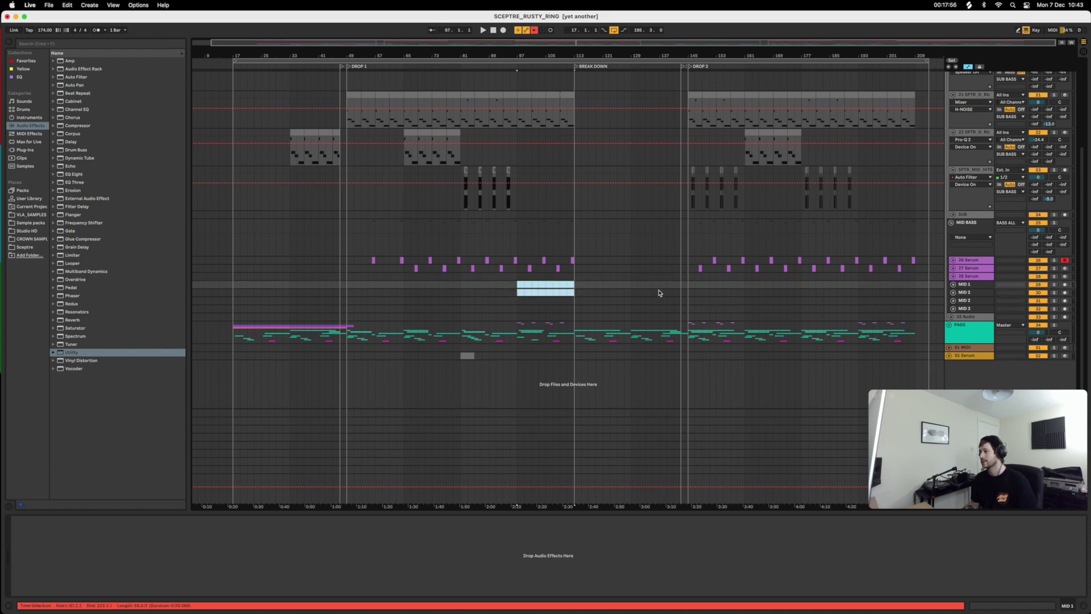
{"action": "left_click_drag", "start_coordinate": [688, 277], "coordinate": [747, 292]}
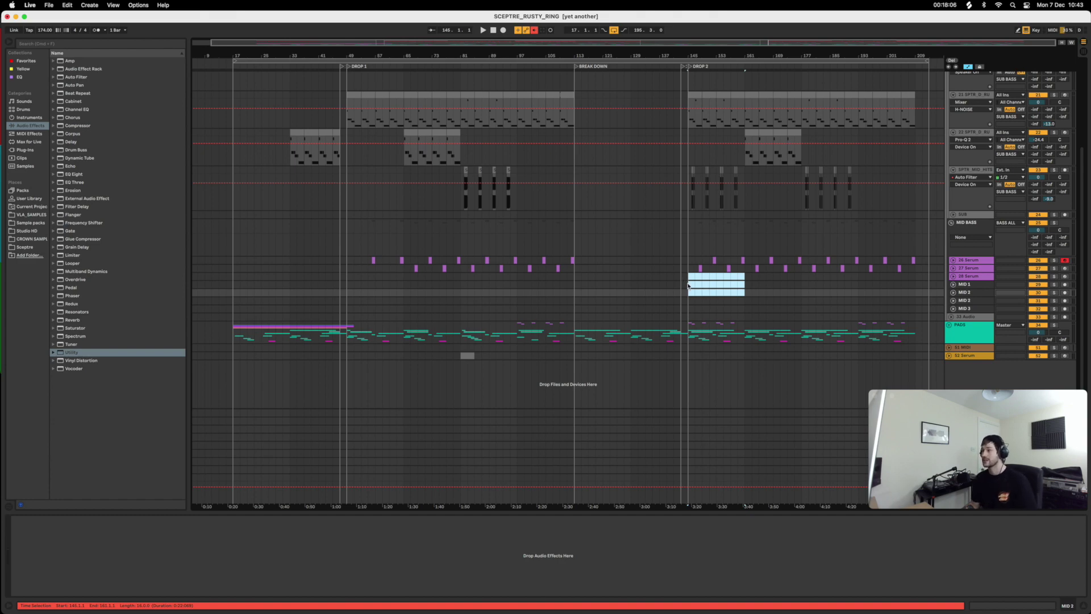
{"action": "left_click_drag", "start_coordinate": [688, 286], "coordinate": [693, 286]}
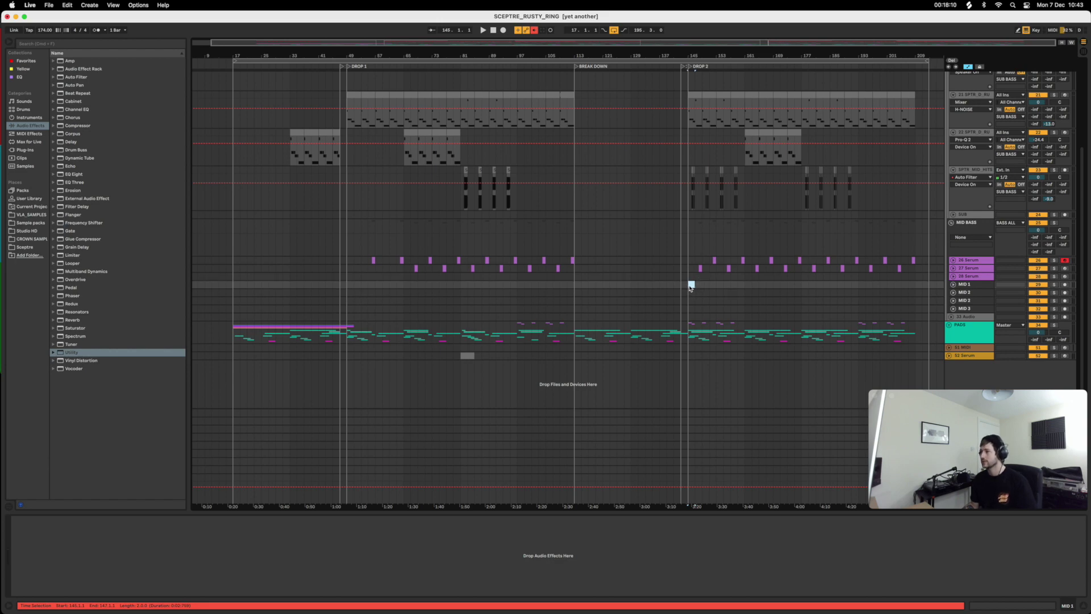
{"action": "left_click_drag", "start_coordinate": [688, 300], "coordinate": [745, 303]}
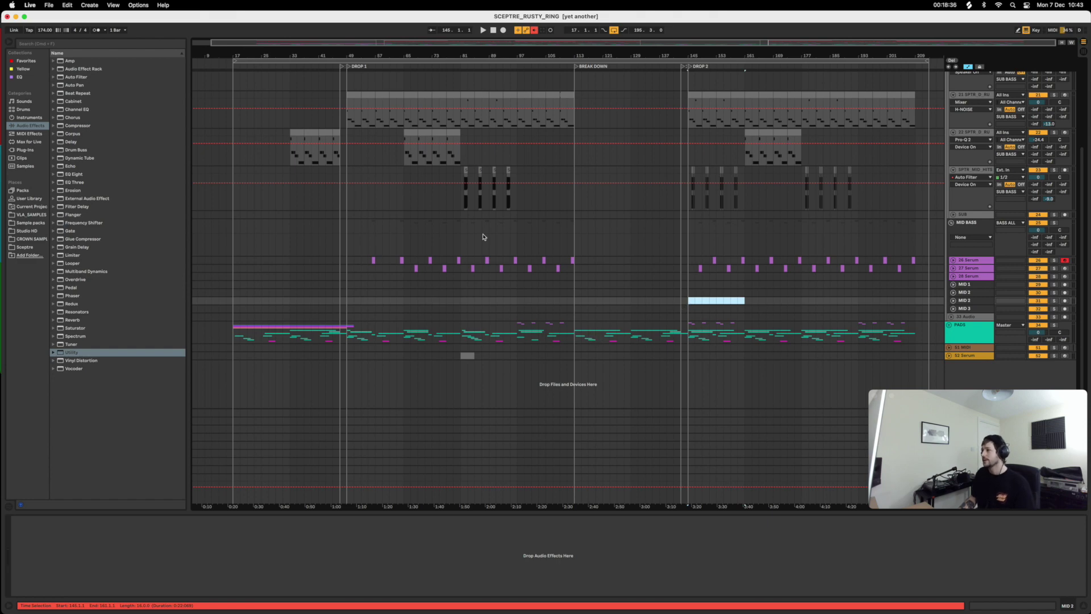
- Examine the MID BASS section at bars 81 to 97 and the SPTR_MID_HITS clips in both drops
{"action": "left_click_drag", "start_coordinate": [462, 241], "coordinate": [516, 238]}
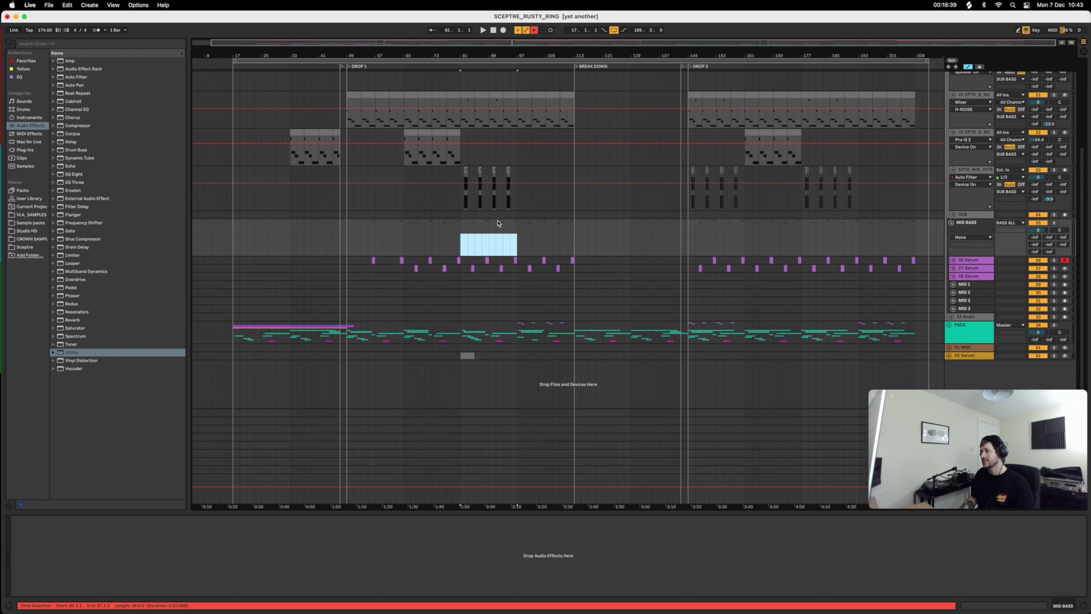
{"action": "left_click", "coordinate": [453, 230]}
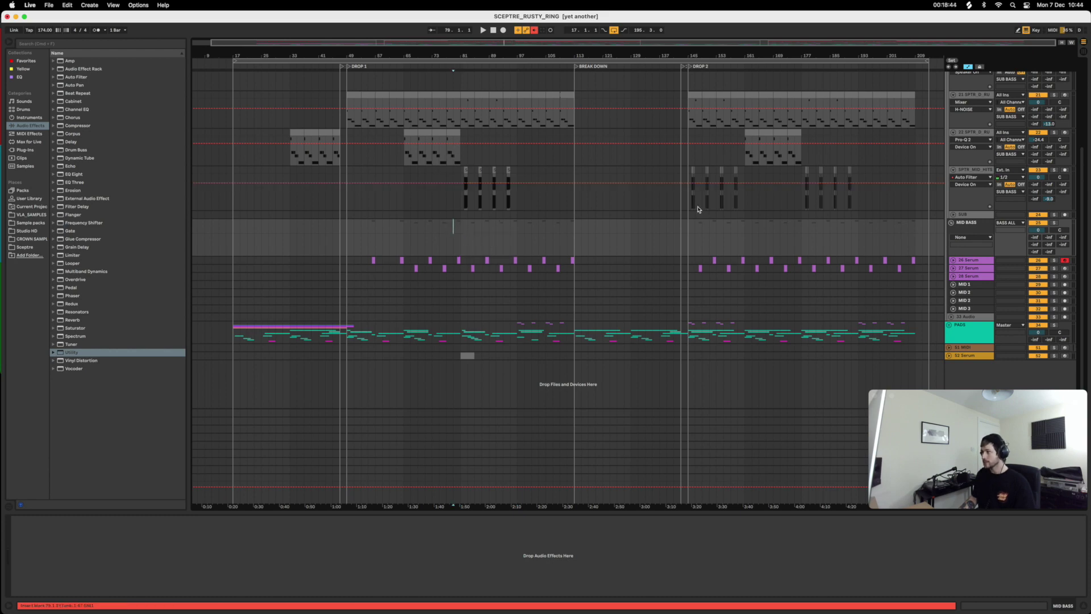
{"action": "left_click_drag", "start_coordinate": [692, 203], "coordinate": [744, 204]}
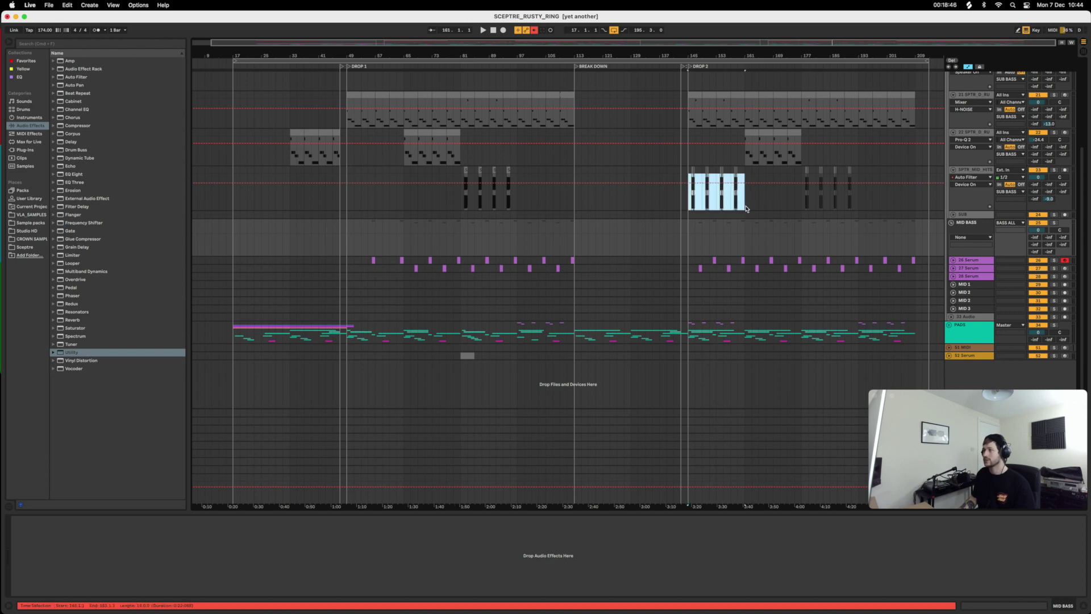
{"action": "left_click", "coordinate": [462, 201]}
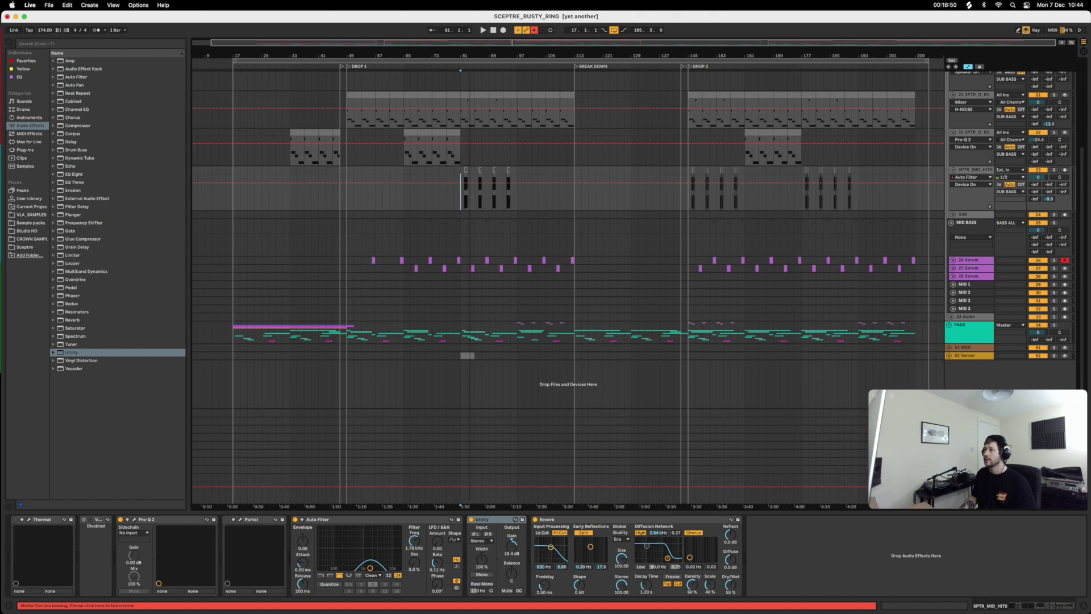
{"action": "left_click_drag", "start_coordinate": [470, 53], "coordinate": [471, 136]}
{"action": "left_click", "coordinate": [428, 208]}
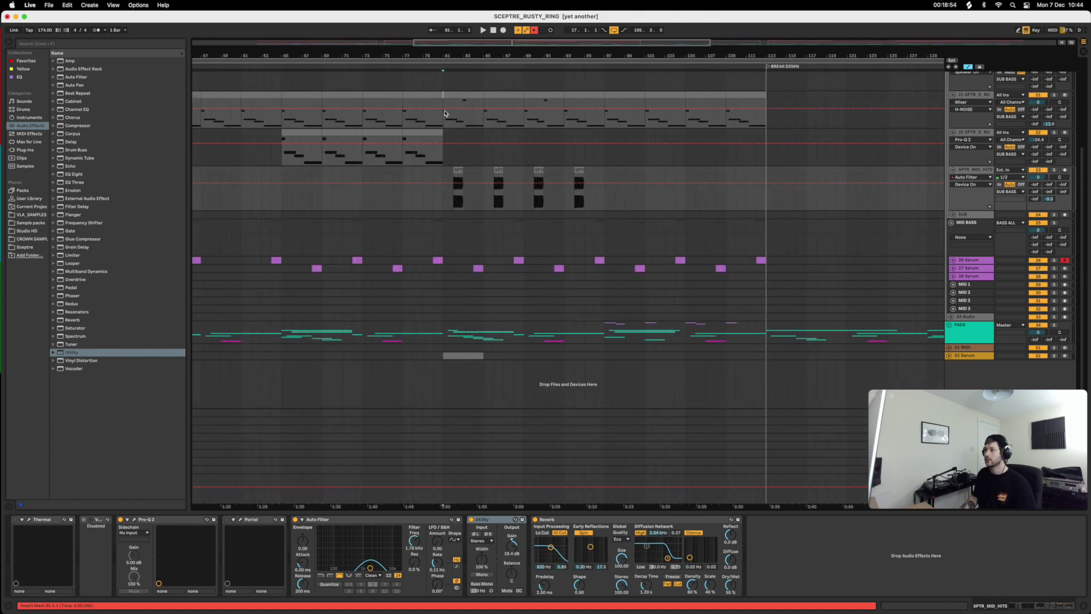
{"action": "left_click_drag", "start_coordinate": [445, 113], "coordinate": [445, 150]}
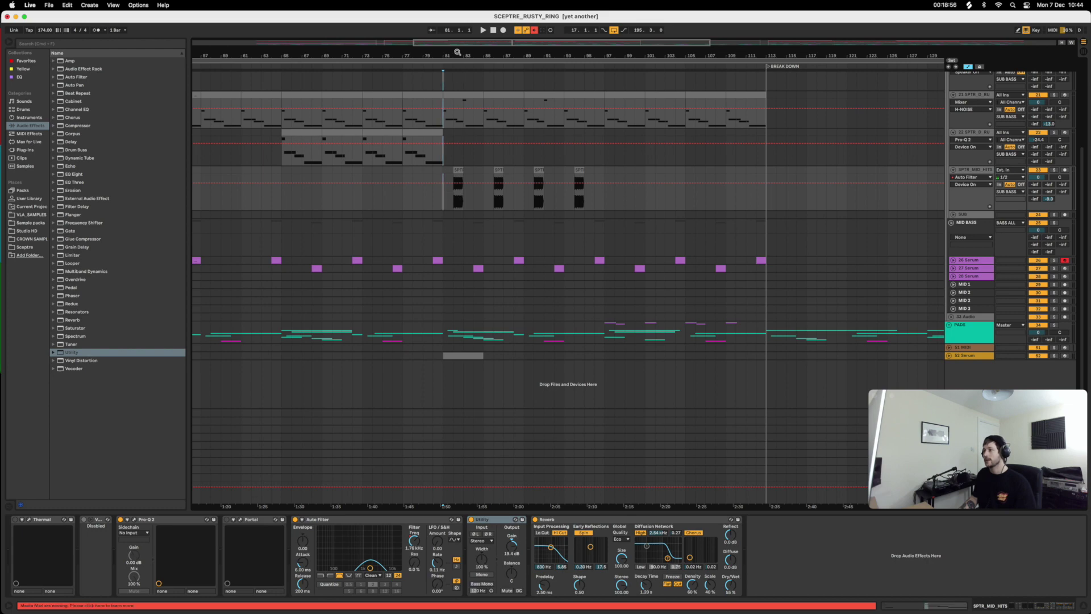
{"action": "left_click_drag", "start_coordinate": [458, 52], "coordinate": [457, 22]}
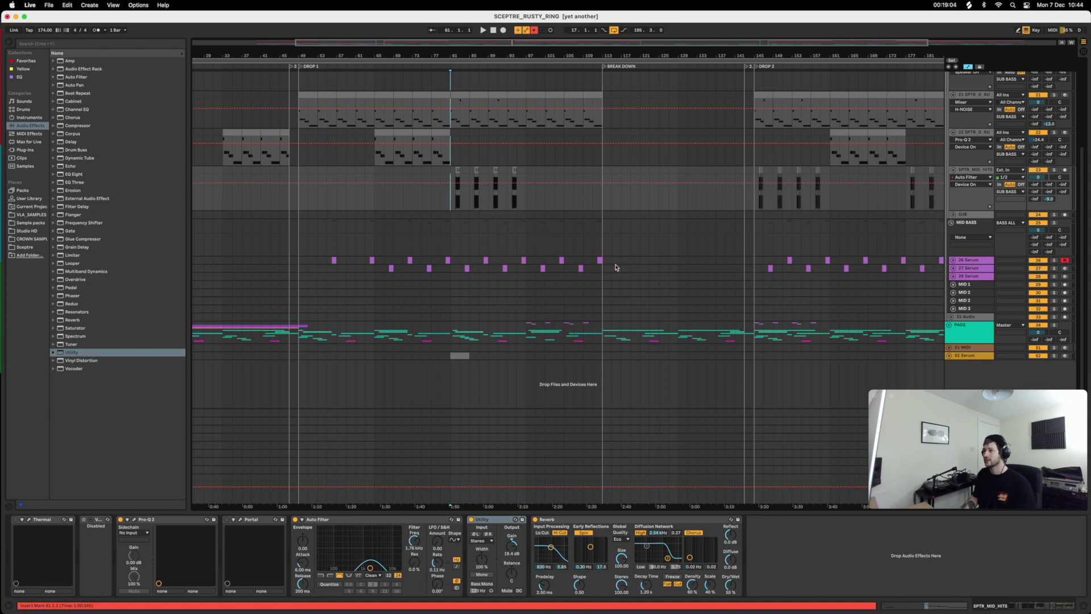
- Play from bar 141 through the start of Drop 2 to audition the bass entry
{"action": "left_click", "coordinate": [745, 286]}
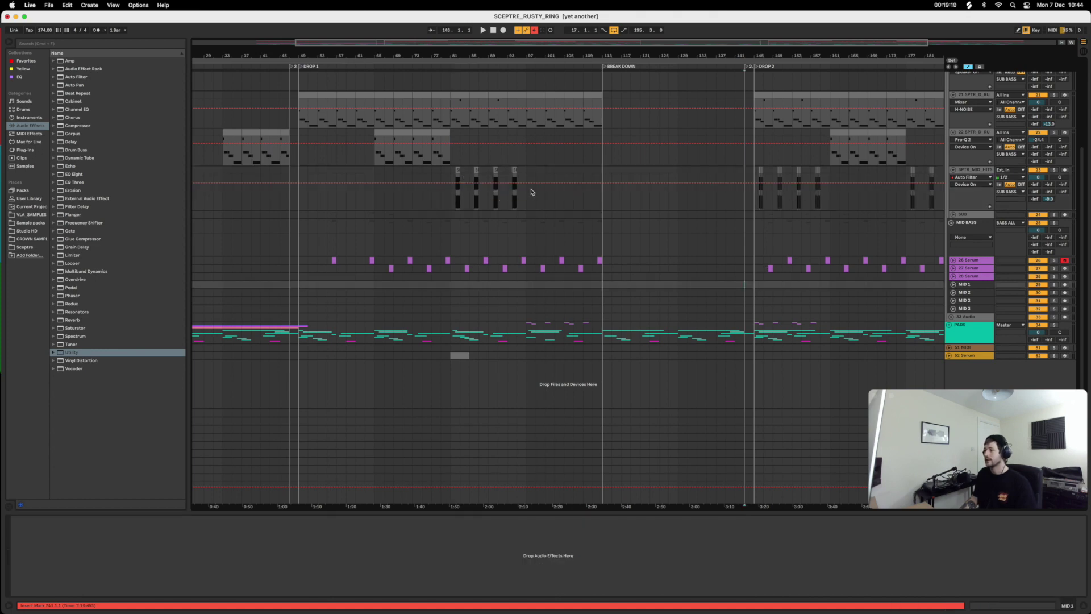
{"action": "left_click", "coordinate": [747, 276]}
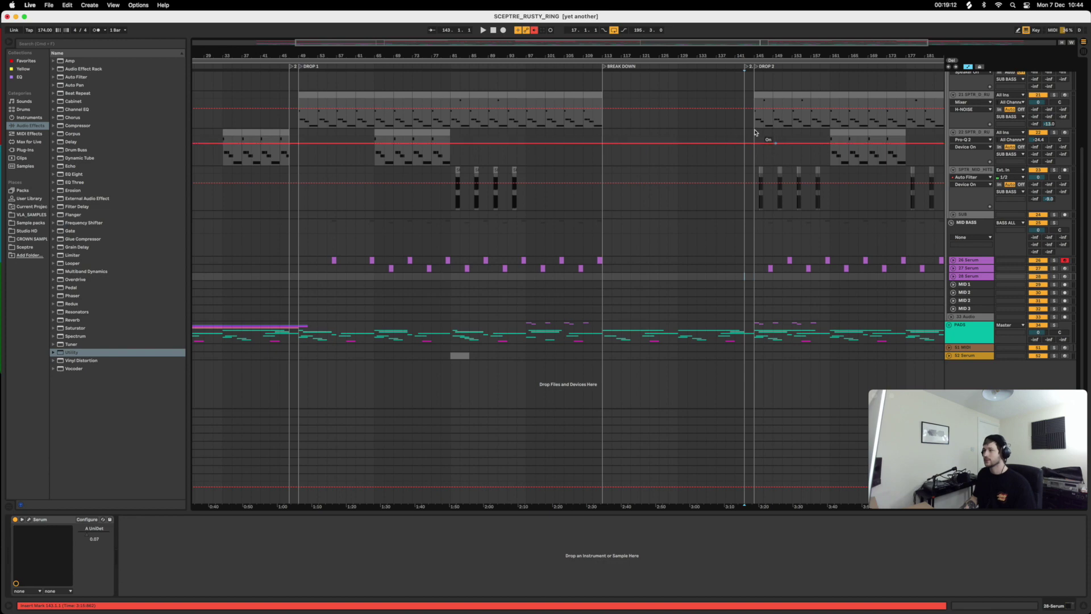
{"action": "mouse_move", "coordinate": [786, 55]}
{"action": "left_mouse_down"}
{"action": "mouse_move", "coordinate": [612, 57]}
{"action": "mouse_move", "coordinate": [633, 57]}
{"action": "left_mouse_up"}
{"action": "left_click", "coordinate": [588, 284]}
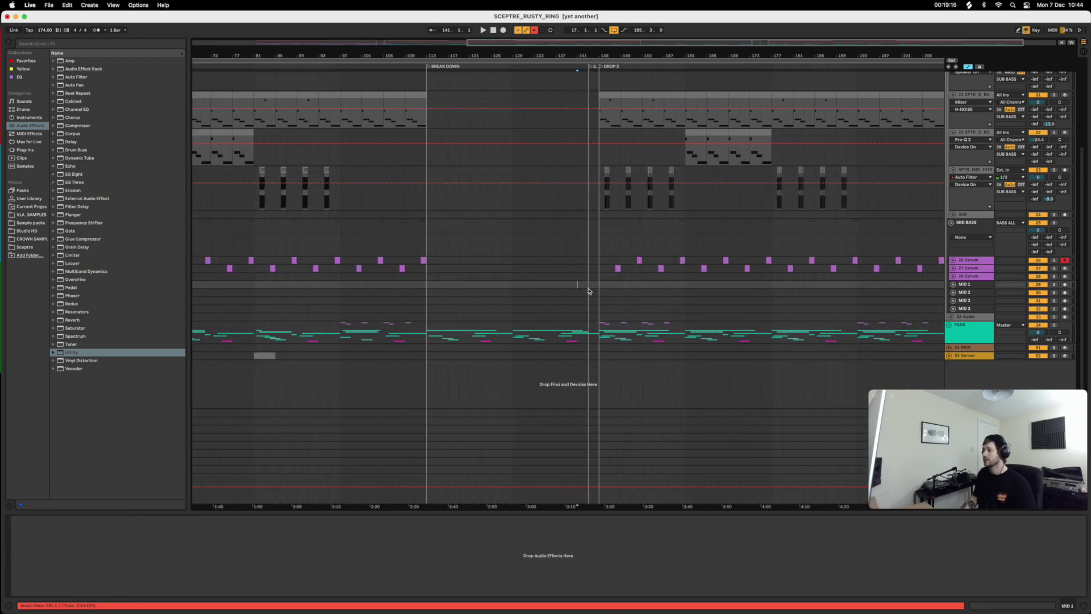
{"action": "key", "text": "space"}
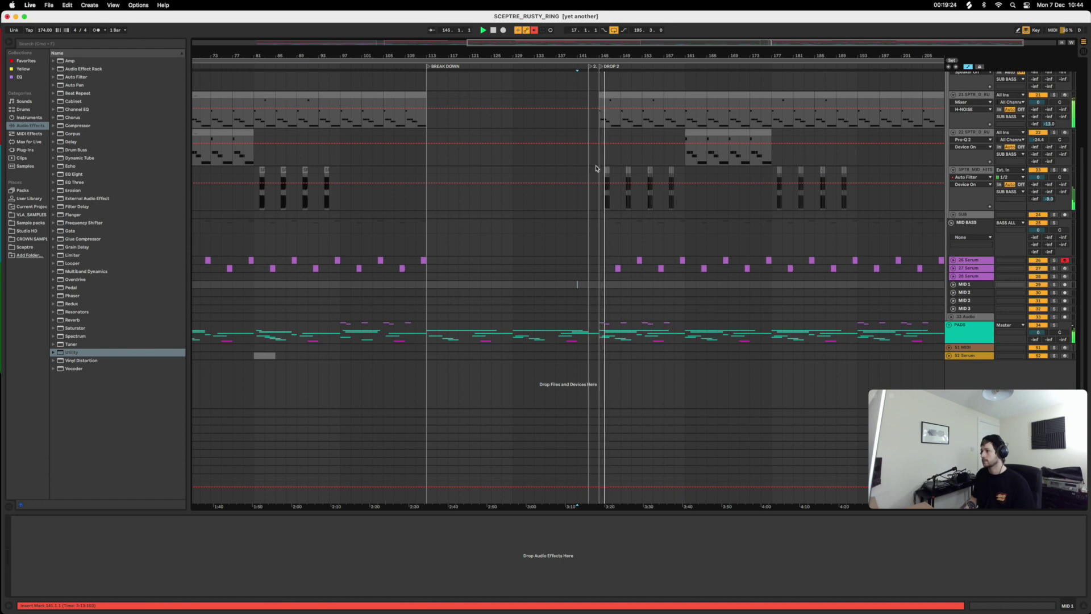
{"action": "left_click_drag", "start_coordinate": [653, 56], "coordinate": [729, 55]}
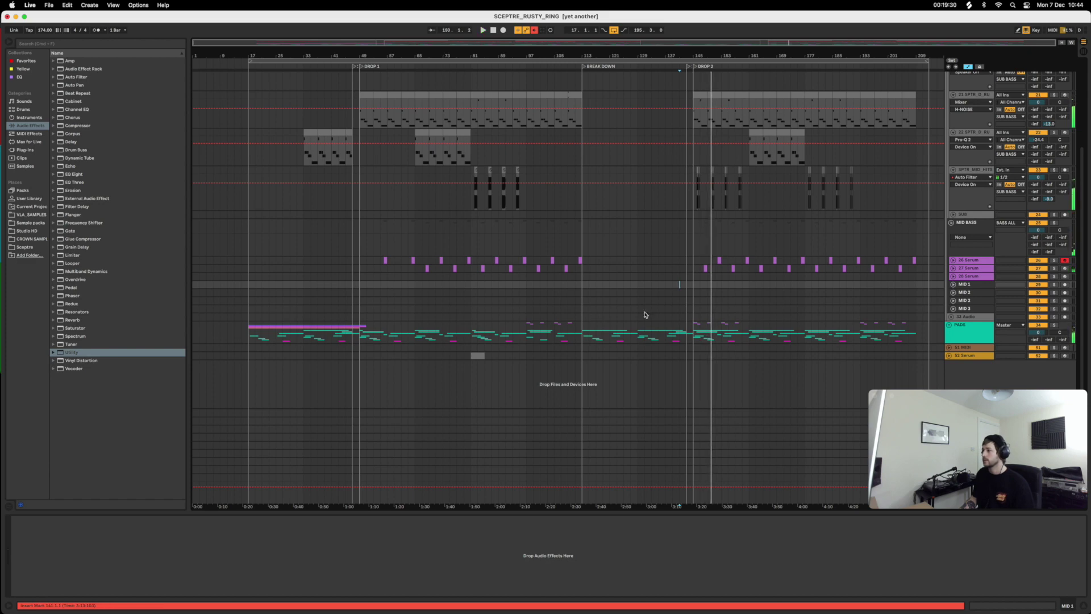
- Compare the PADS group's notes at bars 97 to 113 with those at bars 145 to 161
{"action": "left_click_drag", "start_coordinate": [529, 330], "coordinate": [576, 329]}
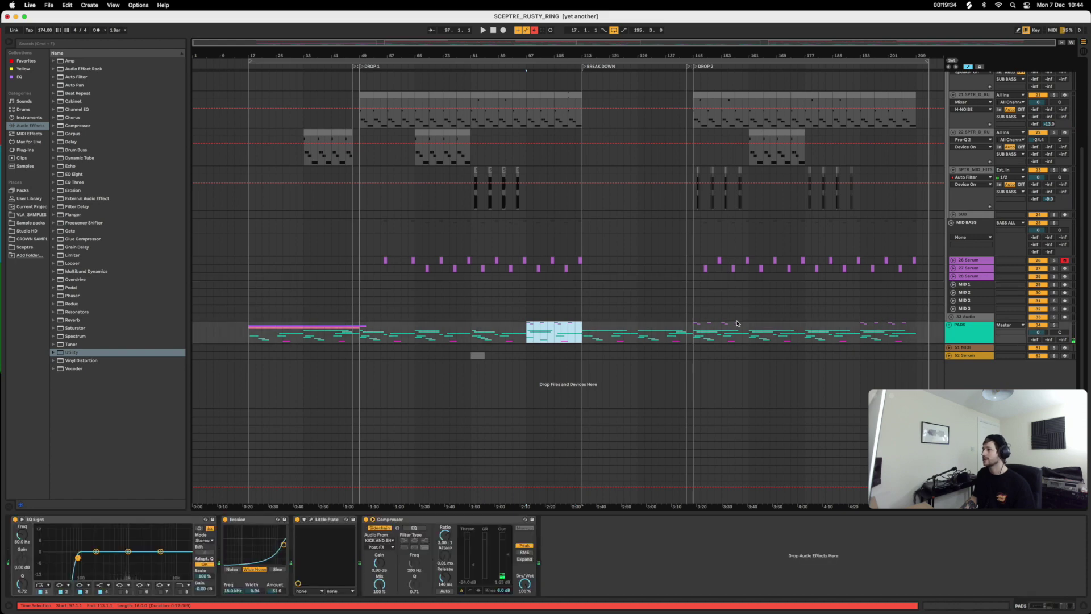
{"action": "left_click", "coordinate": [693, 327]}
{"action": "left_click_drag", "start_coordinate": [729, 326], "coordinate": [751, 328]}
- Mark the SPTR_MID_HITS clips at bars 81 to 97 and 145 to 161, and play the Drop 2 ones
{"action": "left_click_drag", "start_coordinate": [528, 170], "coordinate": [472, 176]}
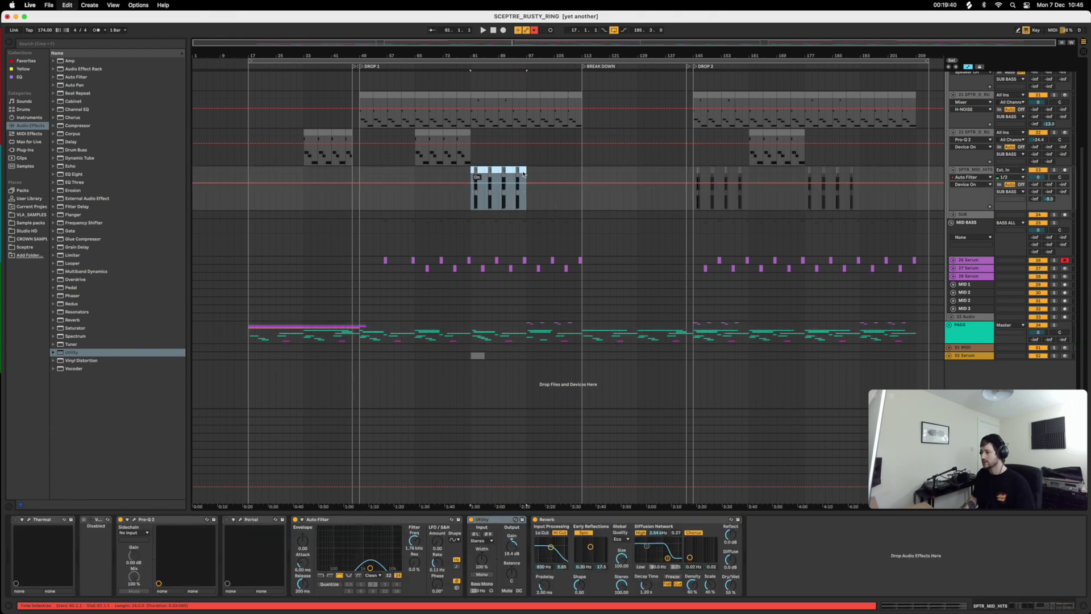
{"action": "left_click", "coordinate": [695, 172]}
{"action": "left_click", "coordinate": [693, 171]}
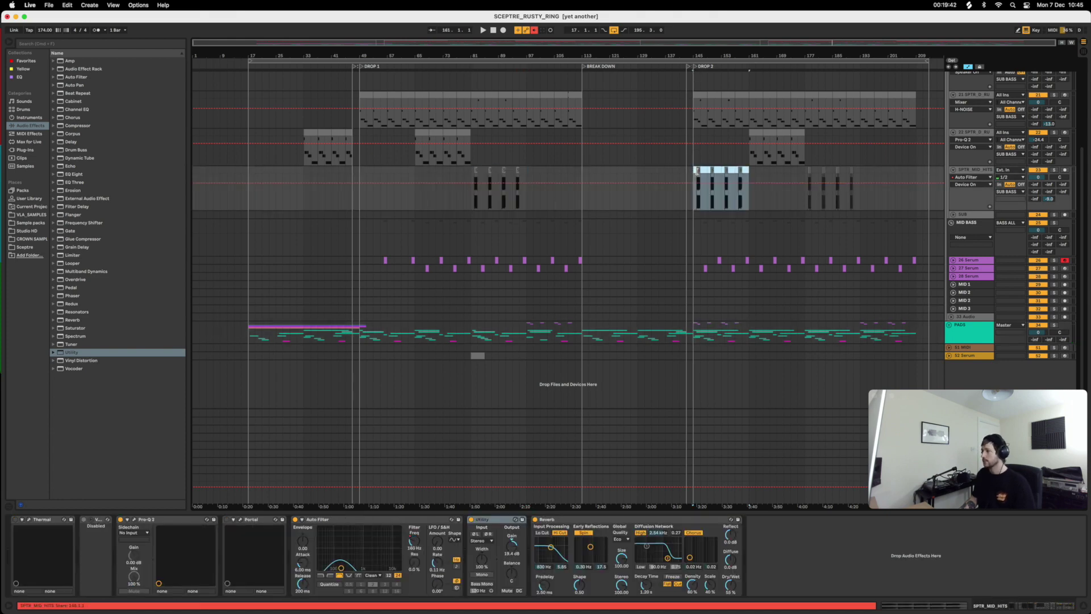
{"action": "key", "text": "space"}
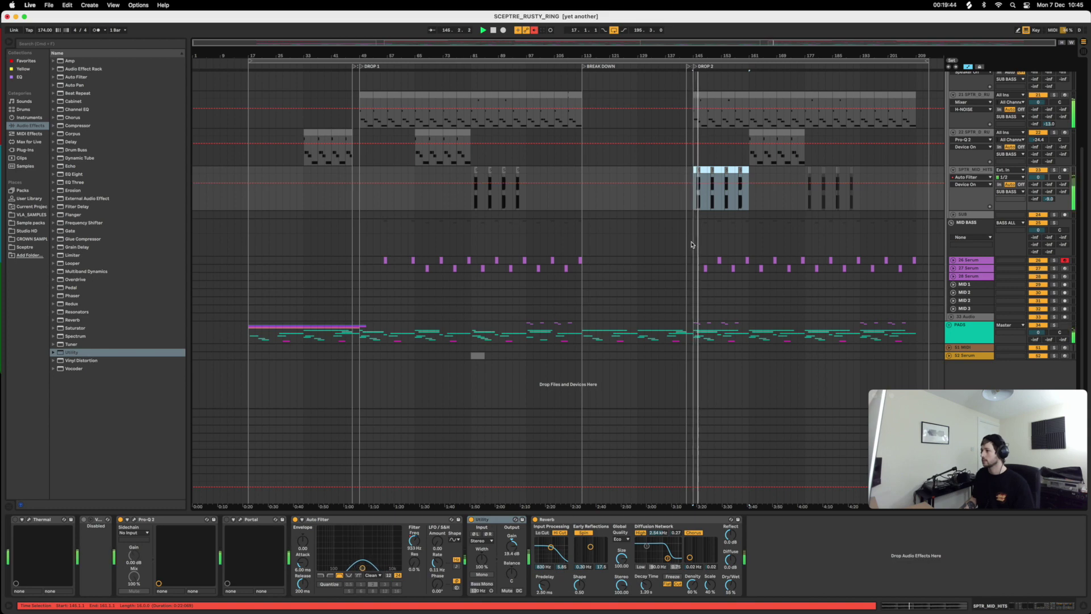
{"action": "scroll", "coordinate": [693, 239], "scroll_direction": "up", "scroll_amount": 5}
{"action": "scroll", "coordinate": [694, 227], "scroll_direction": "up", "scroll_amount": 2}
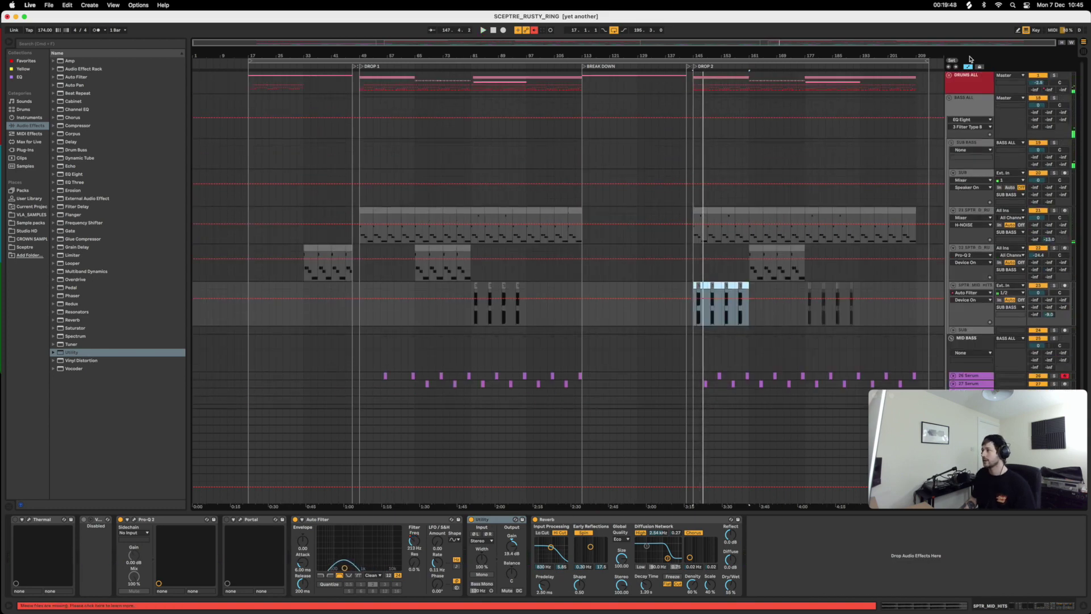
- Expand the DRUMS ALL group and its PERCUSSION group to show the individual hat and break tracks
{"action": "left_click", "coordinate": [949, 75]}
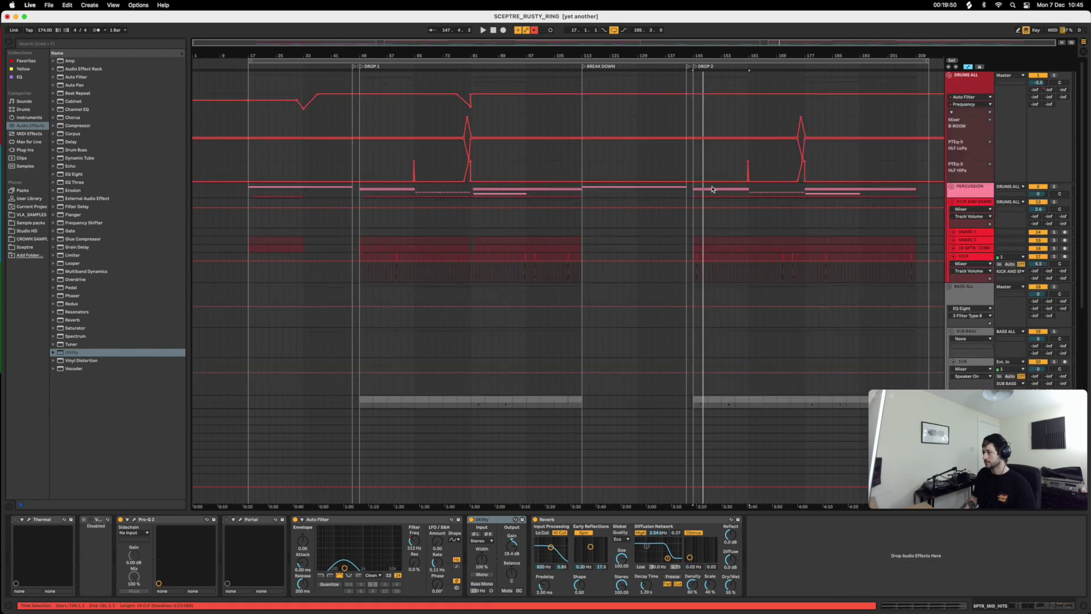
{"action": "scroll", "coordinate": [712, 189], "scroll_direction": "down", "scroll_amount": 2}
{"action": "scroll", "coordinate": [718, 187], "scroll_direction": "down", "scroll_amount": 5}
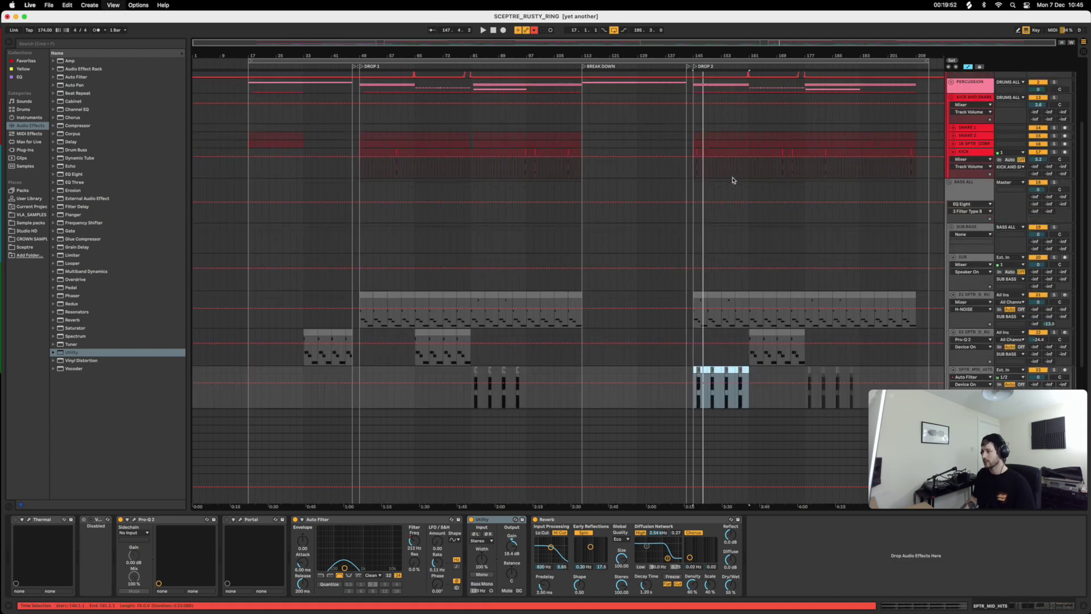
{"action": "scroll", "coordinate": [733, 179], "scroll_direction": "up", "scroll_amount": 3}
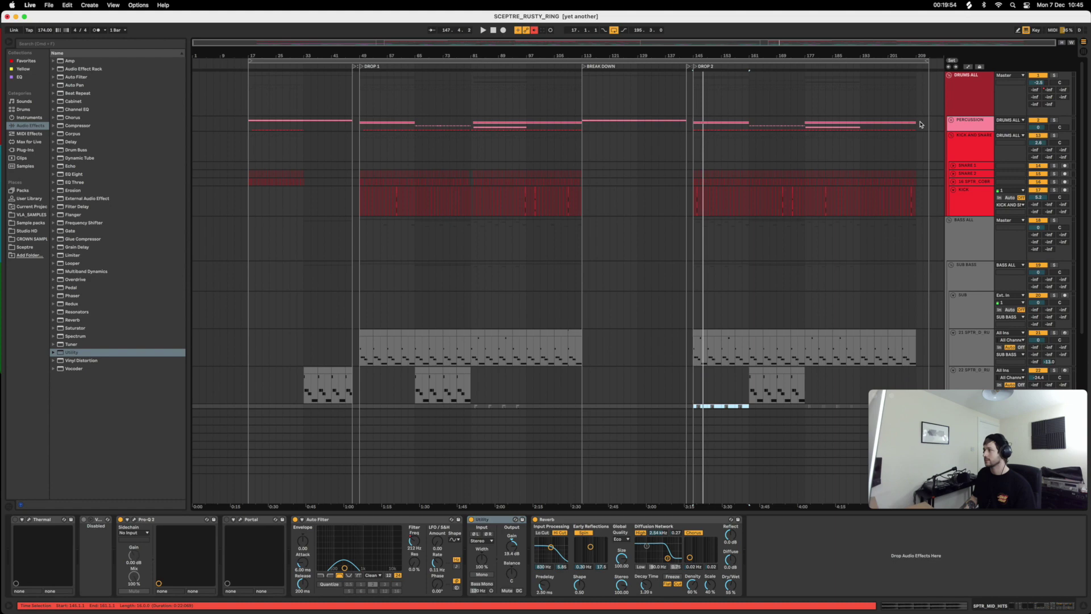
{"action": "left_click", "coordinate": [951, 120]}
- Copy the DIVIDID break clips at bars 177 to 193 to the start of Drop 2 at bar 145 and audition them
{"action": "left_click_drag", "start_coordinate": [863, 217], "coordinate": [809, 217]}
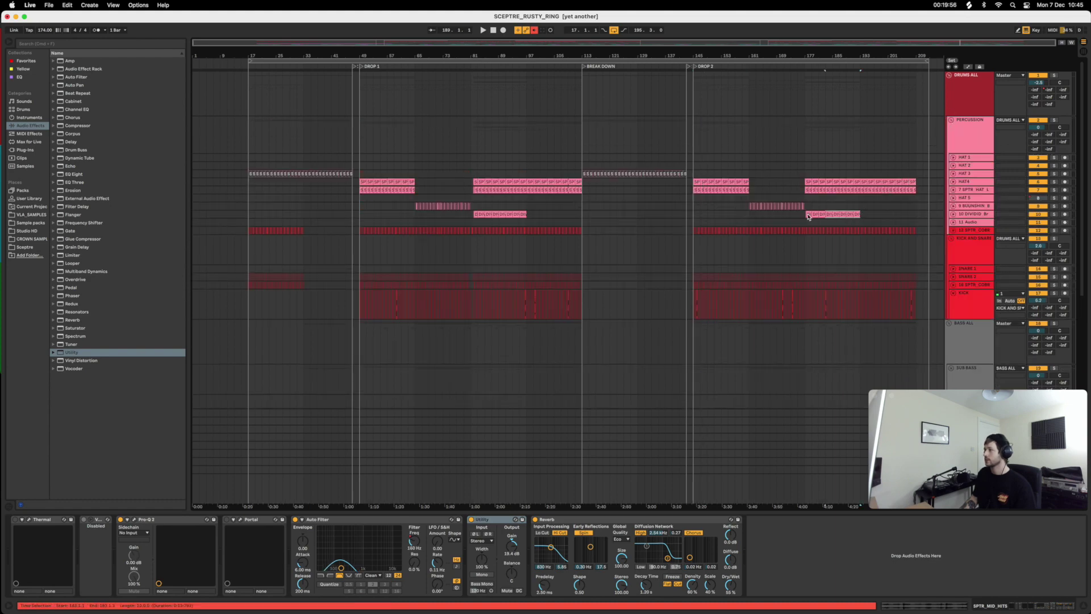
{"action": "left_click", "coordinate": [807, 214]}
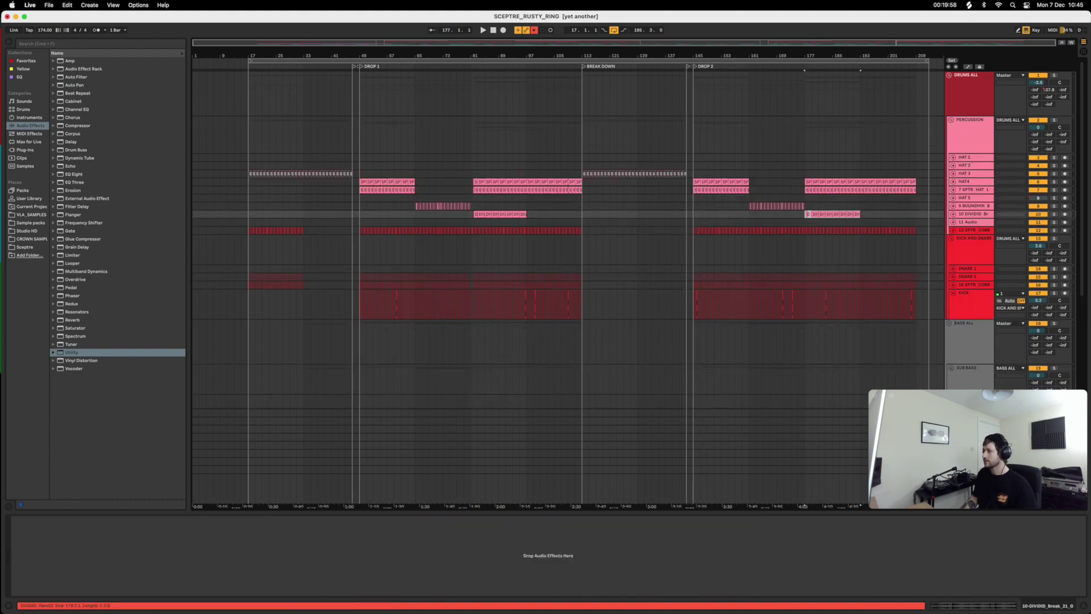
{"action": "left_click_drag", "start_coordinate": [808, 214], "coordinate": [699, 220]}
{"action": "key", "text": "space"}
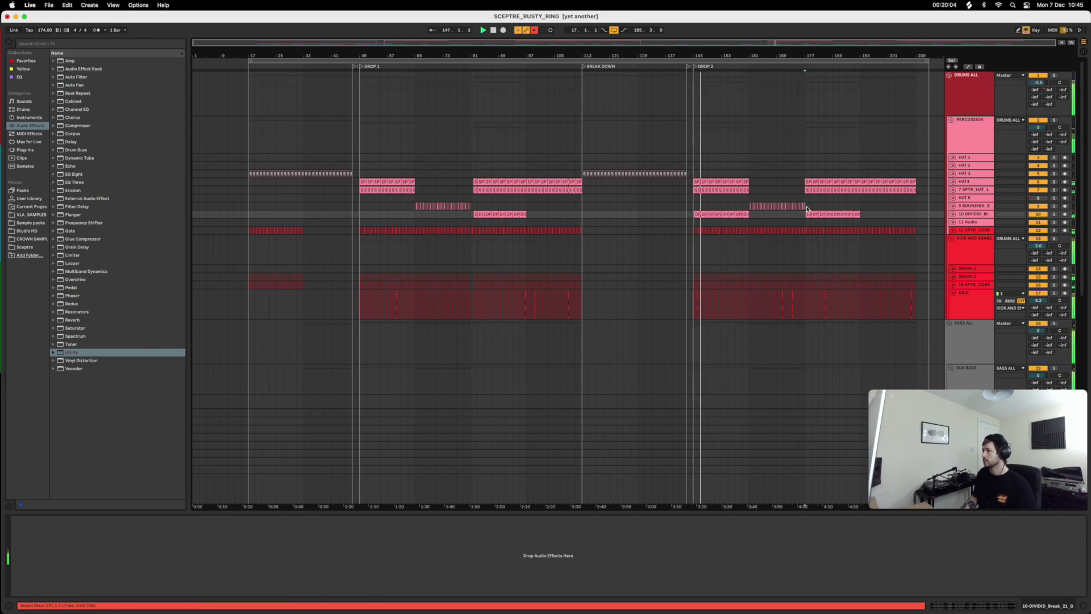
{"action": "key", "text": "space"}
- Copy the BUUNSHIN break clips at bars 161 to 177 to the start of Drop 2 at bar 145
{"action": "left_click_drag", "start_coordinate": [806, 215], "coordinate": [746, 208]}
{"action": "left_click", "coordinate": [748, 206]}
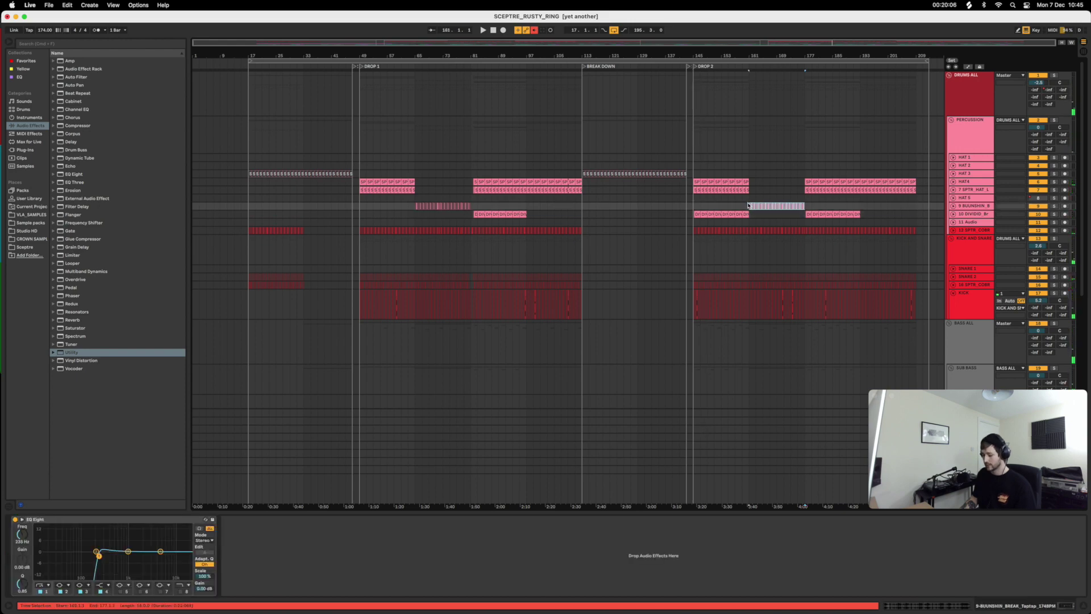
{"action": "left_click", "coordinate": [696, 207]}
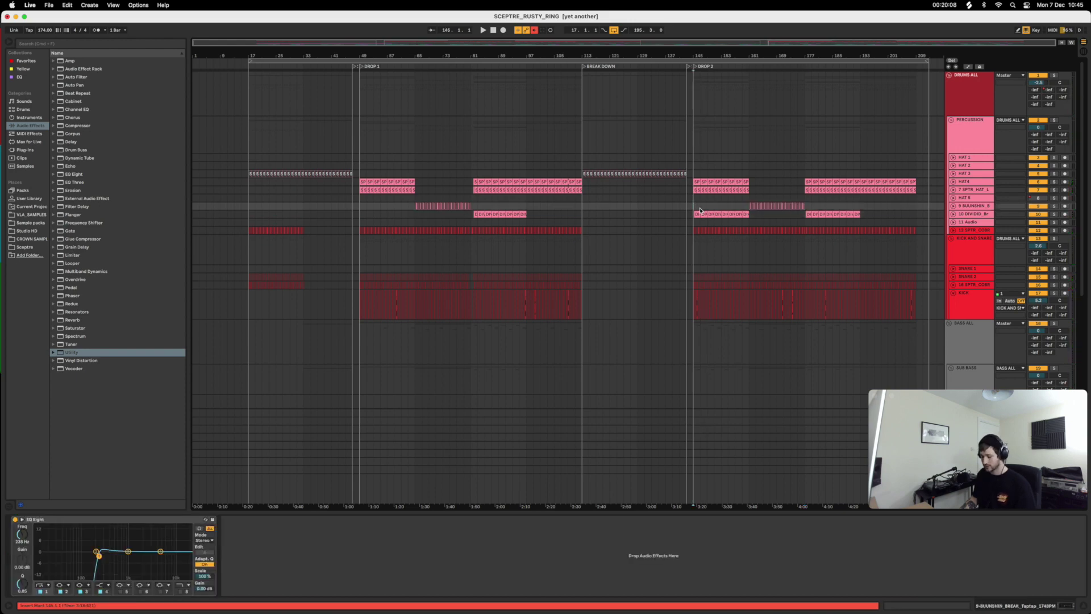
{"action": "left_click_drag", "start_coordinate": [812, 209], "coordinate": [749, 208]}
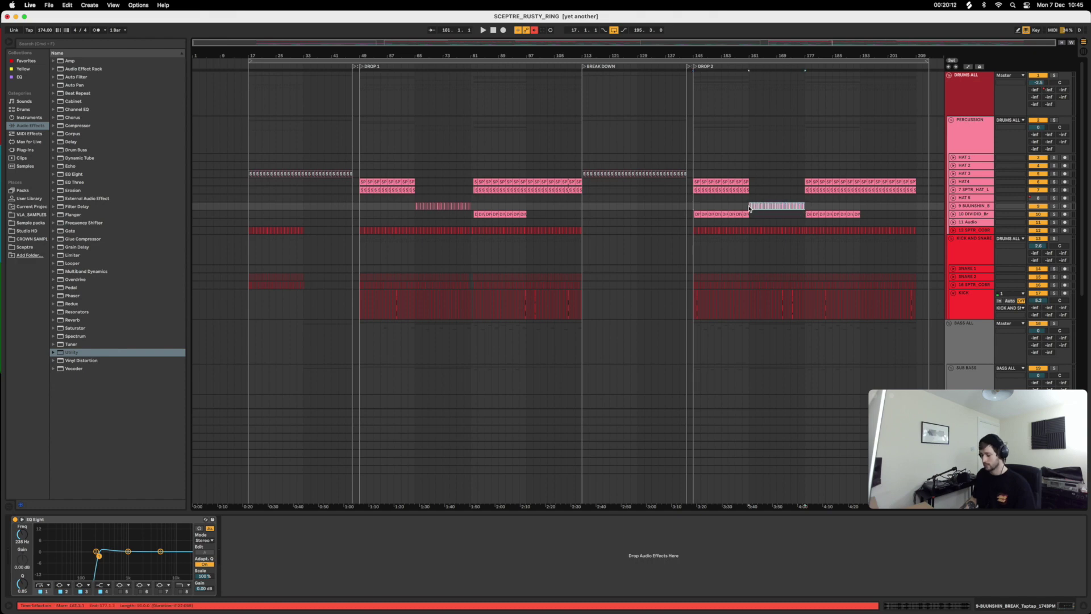
{"action": "left_click", "coordinate": [697, 209]}
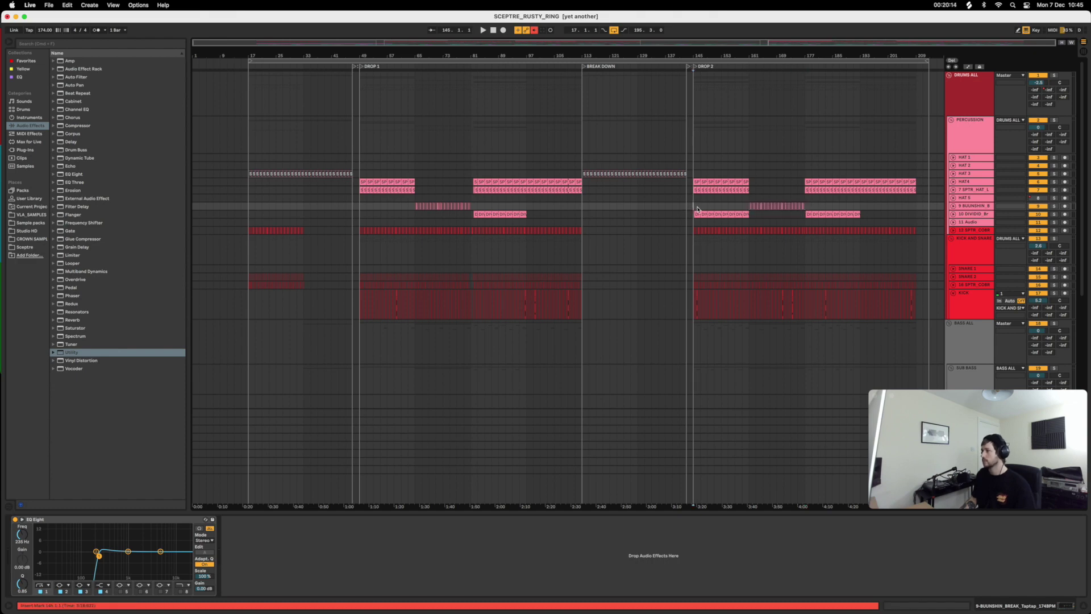
{"action": "key", "text": "super+v"}
- Play the opening of Drop 2 with both breaks layered while reviewing the kick and bass tracks
{"action": "key", "text": "space"}
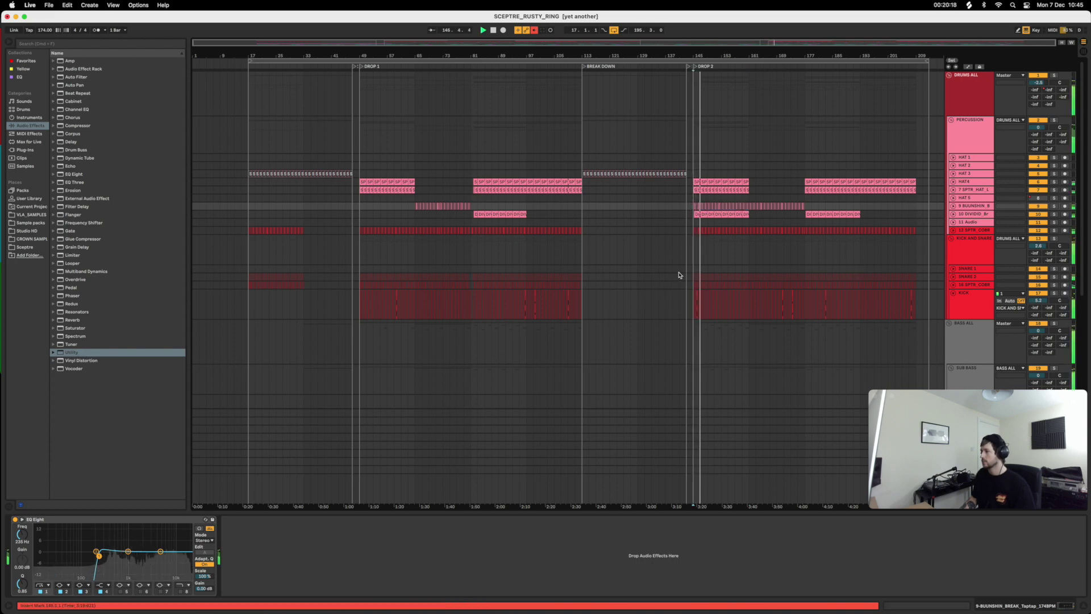
{"action": "left_click", "coordinate": [687, 303]}
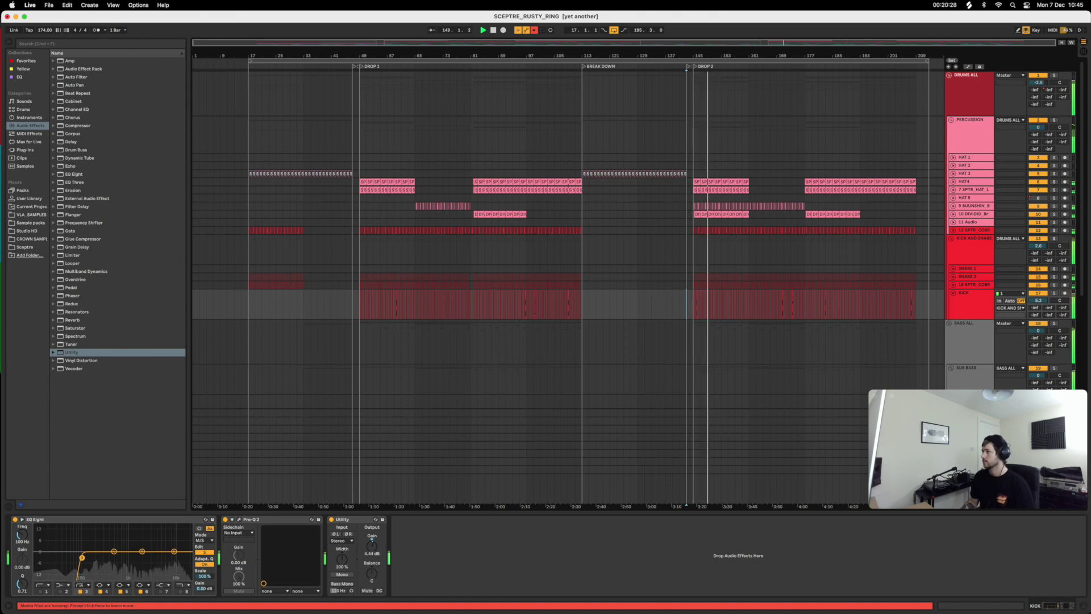
{"action": "left_click_drag", "start_coordinate": [706, 56], "coordinate": [705, 63]}
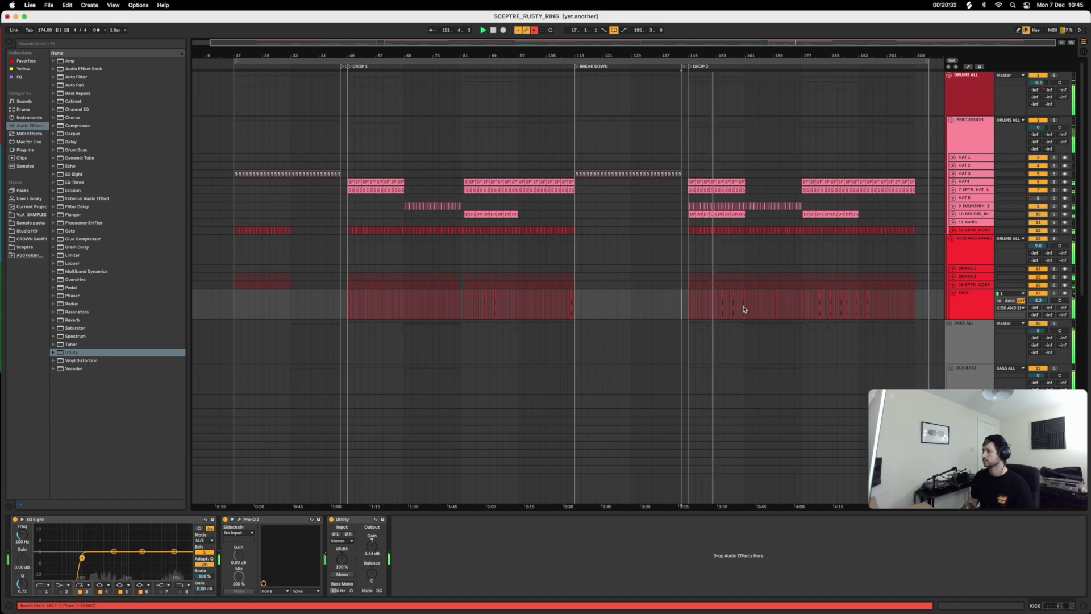
{"action": "scroll", "coordinate": [739, 309], "scroll_direction": "down", "scroll_amount": 3}
{"action": "scroll", "coordinate": [743, 309], "scroll_direction": "down", "scroll_amount": 7}
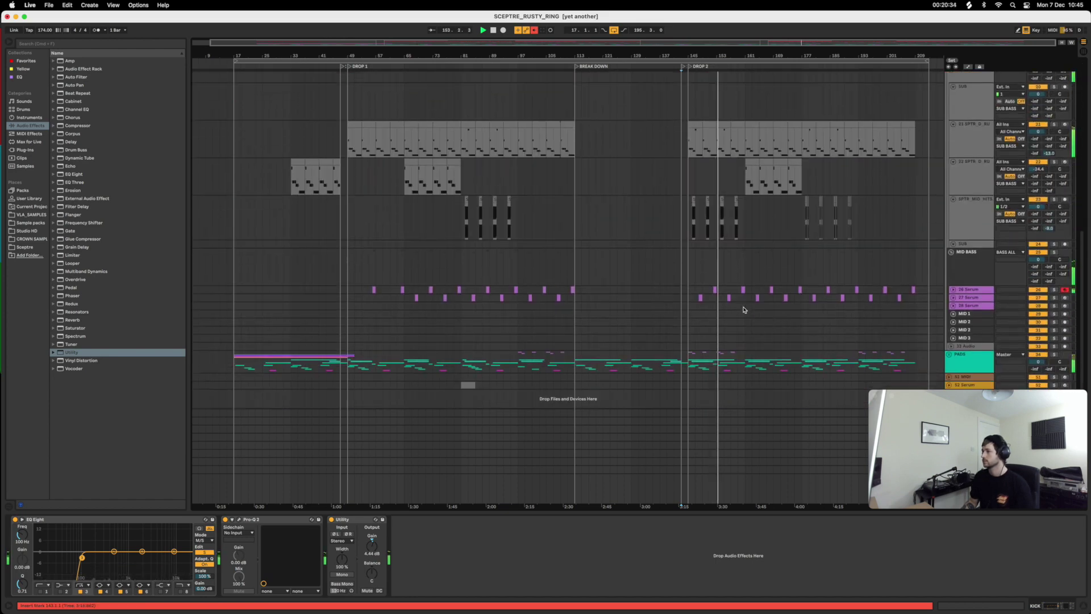
{"action": "key", "text": "space"}
- Audition the SPTR_MID_HITS clip at bar 146 and show the track's Auto Filter frequency automation
{"action": "left_click_drag", "start_coordinate": [710, 51], "coordinate": [700, 62]}
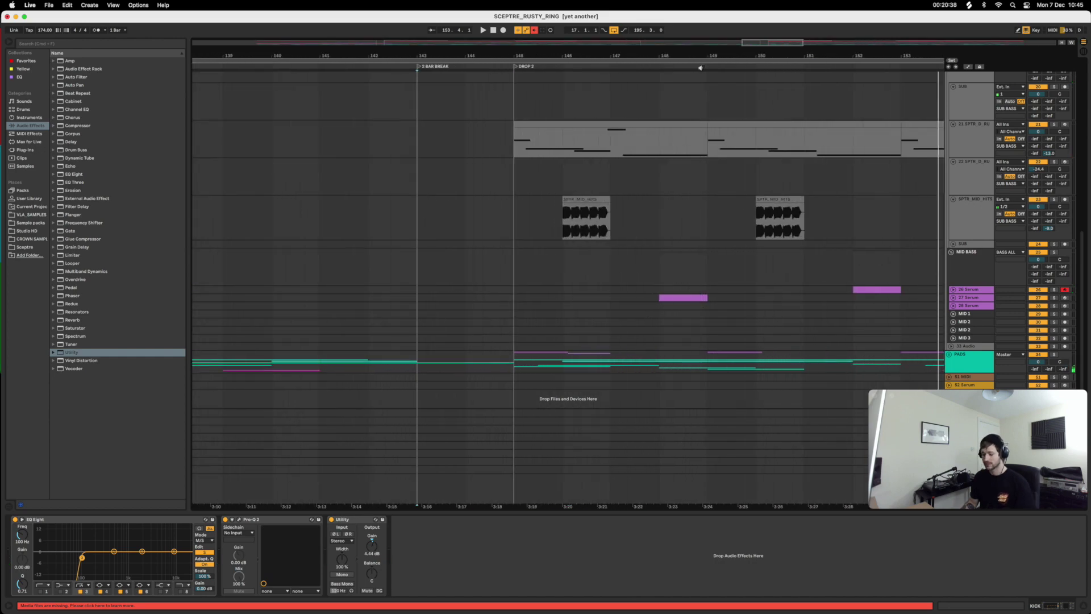
{"action": "key", "text": "a"}
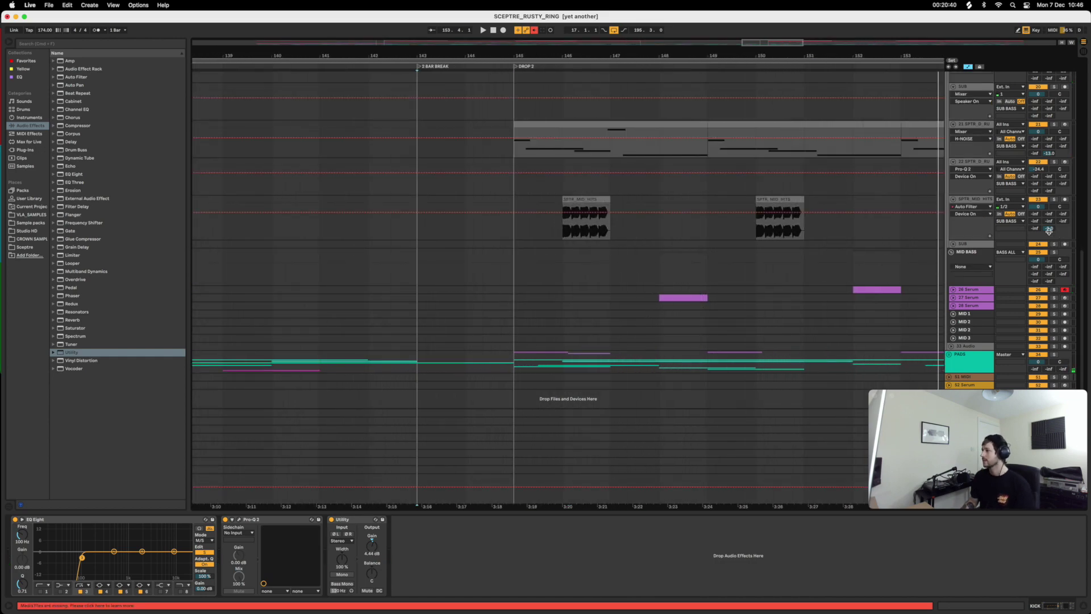
{"action": "left_click", "coordinate": [976, 208]}
{"action": "left_click", "coordinate": [970, 243]}
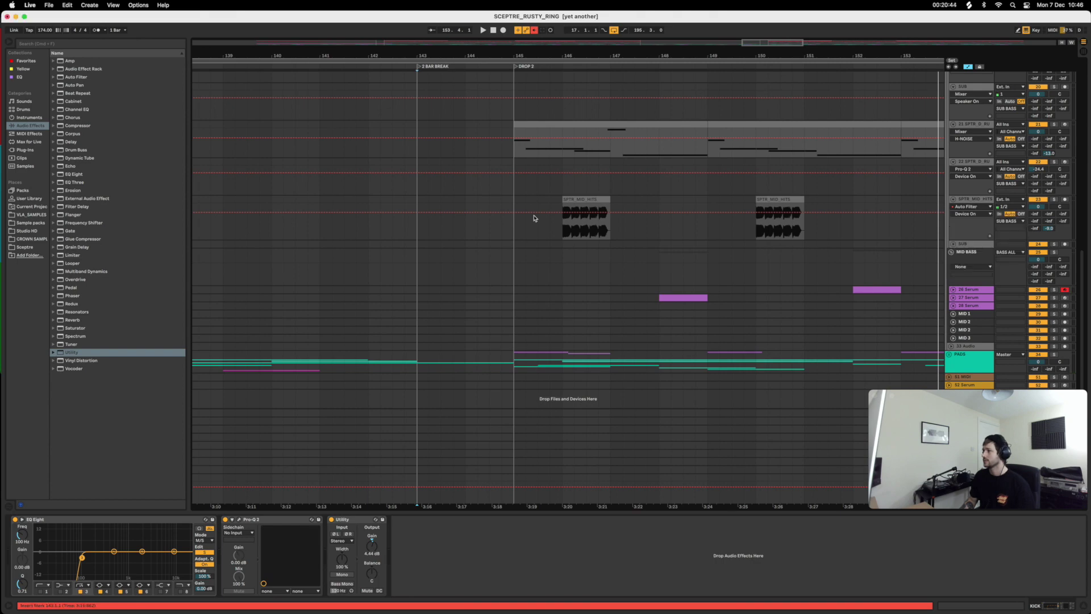
{"action": "left_click", "coordinate": [568, 211]}
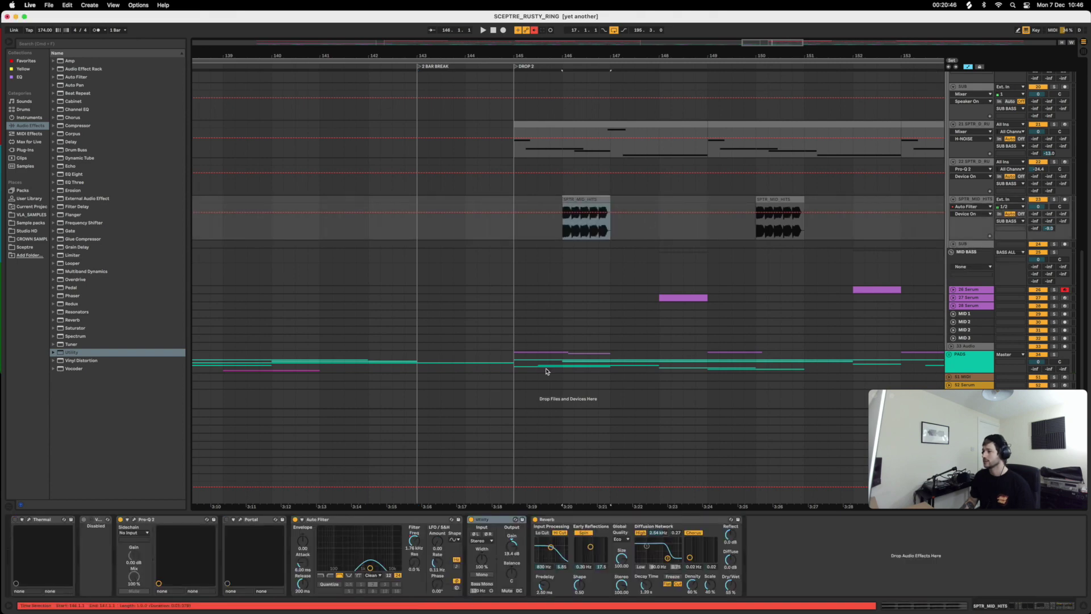
{"action": "key", "text": "space"}
{"action": "key", "text": "space"}
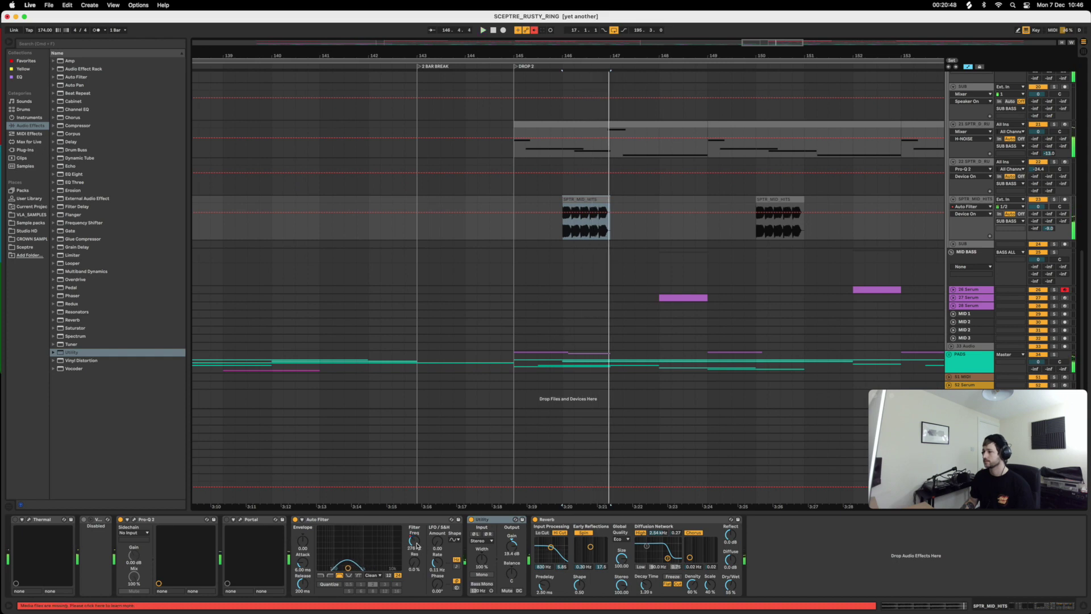
{"action": "left_click", "coordinate": [416, 541]}
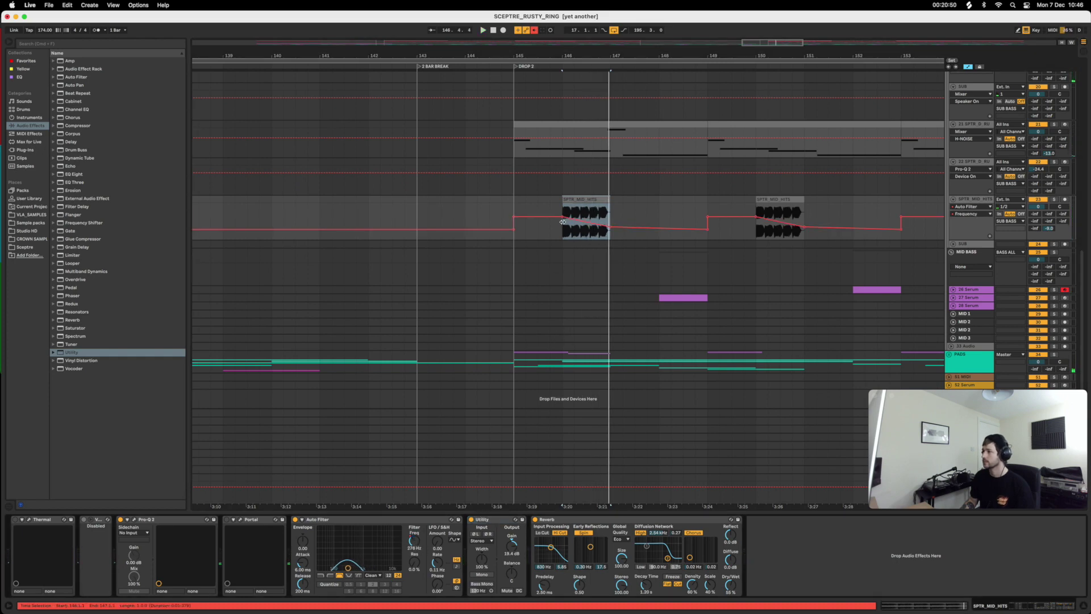
- Reshape the filter frequency automation to rise across the SPTR_MID_HITS clip between bars 146 and 147, and audition it
{"action": "left_click_drag", "start_coordinate": [563, 222], "coordinate": [609, 213]}
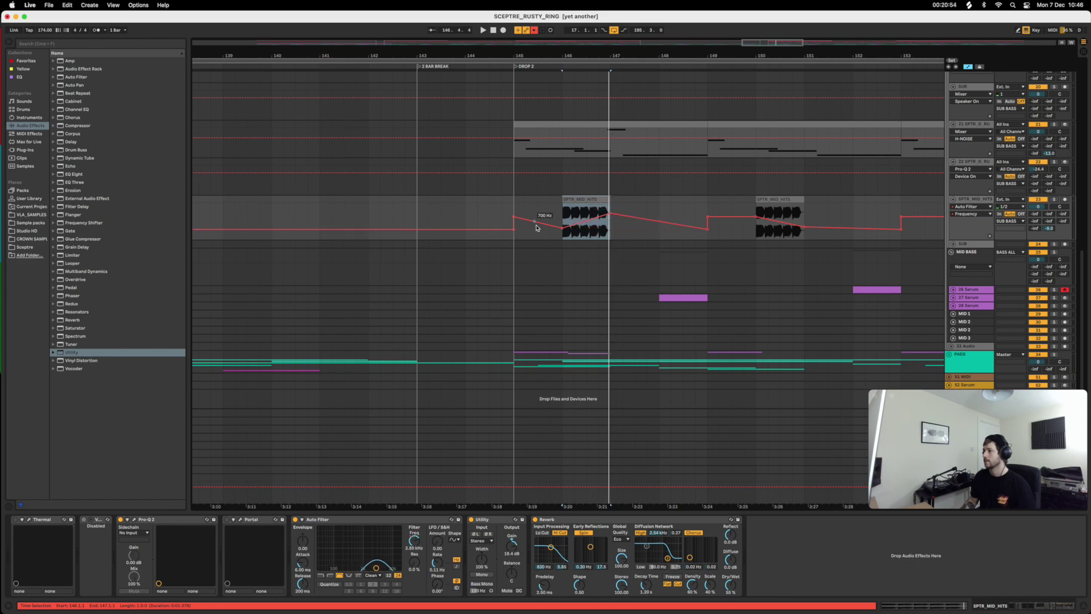
{"action": "key", "text": "space"}
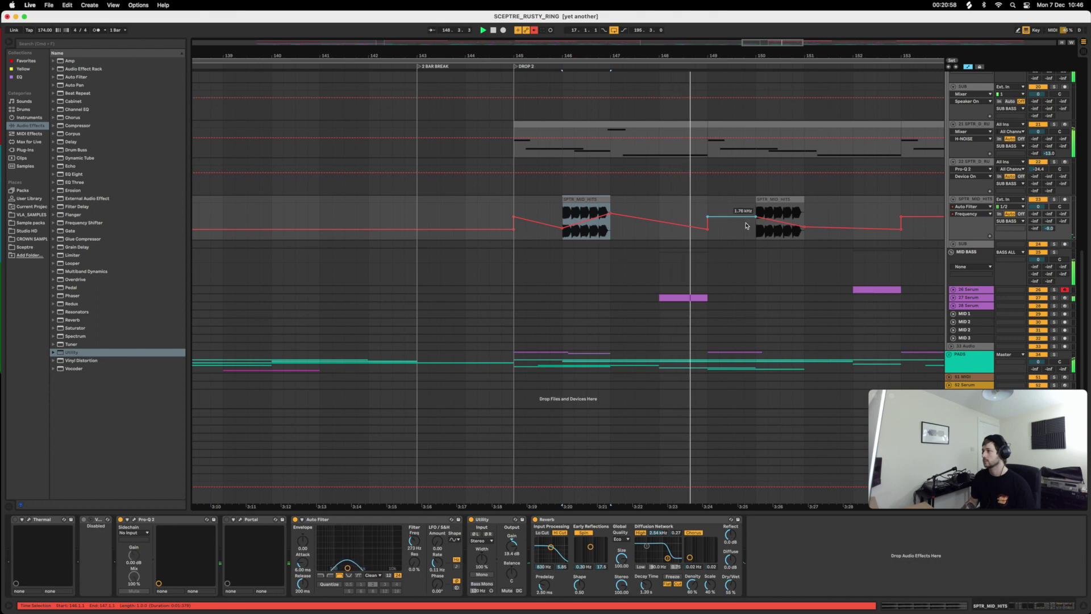
{"action": "key", "text": "space"}
- Duplicate bars 145 to 149 of SPTR_MID_HITS, including the filter automation, over the following four-bar sections up to bar 161
{"action": "left_click_drag", "start_coordinate": [708, 218], "coordinate": [512, 218]}
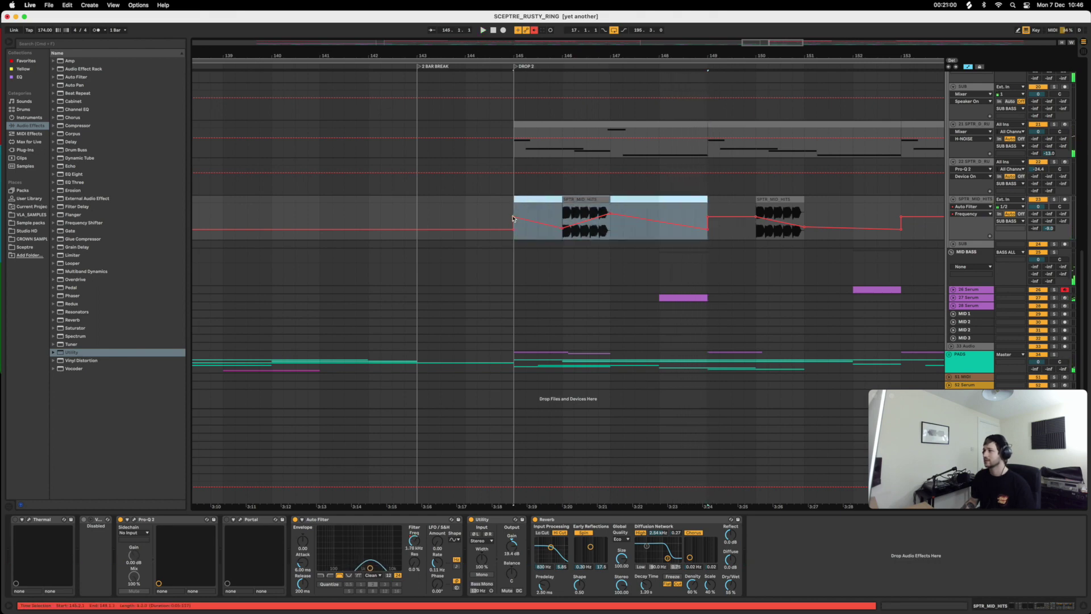
{"action": "key", "text": "super+d"}
{"action": "key", "text": "minus"}
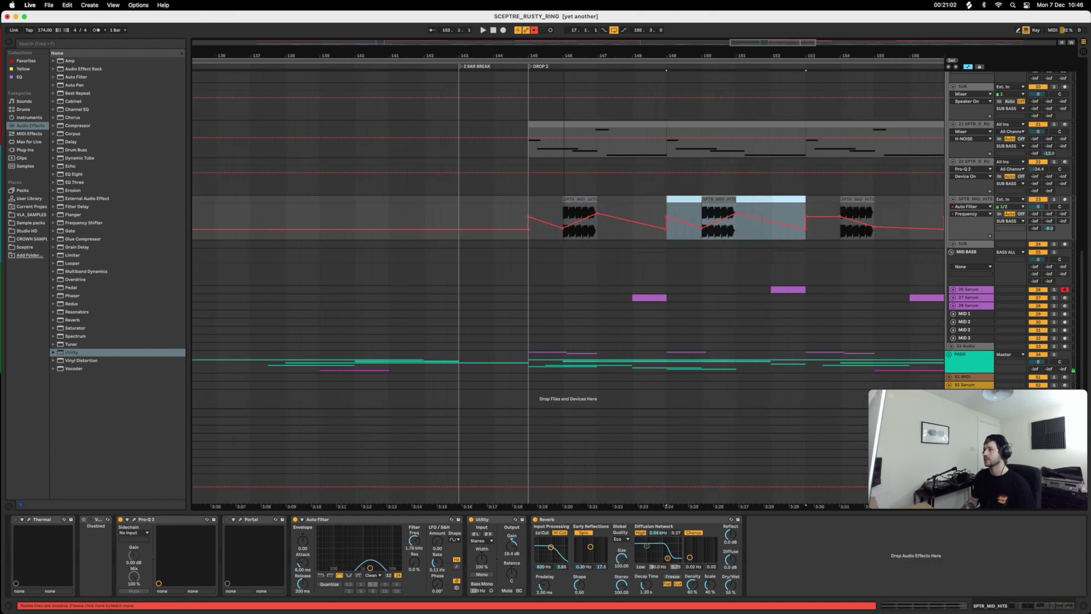
{"action": "key", "text": "minus"}
{"action": "key", "text": "super+d"}
- Play from just before bar 145 into Drop 2 to audition the repeated filter sweep on the mid hits
{"action": "left_click", "coordinate": [546, 213]}
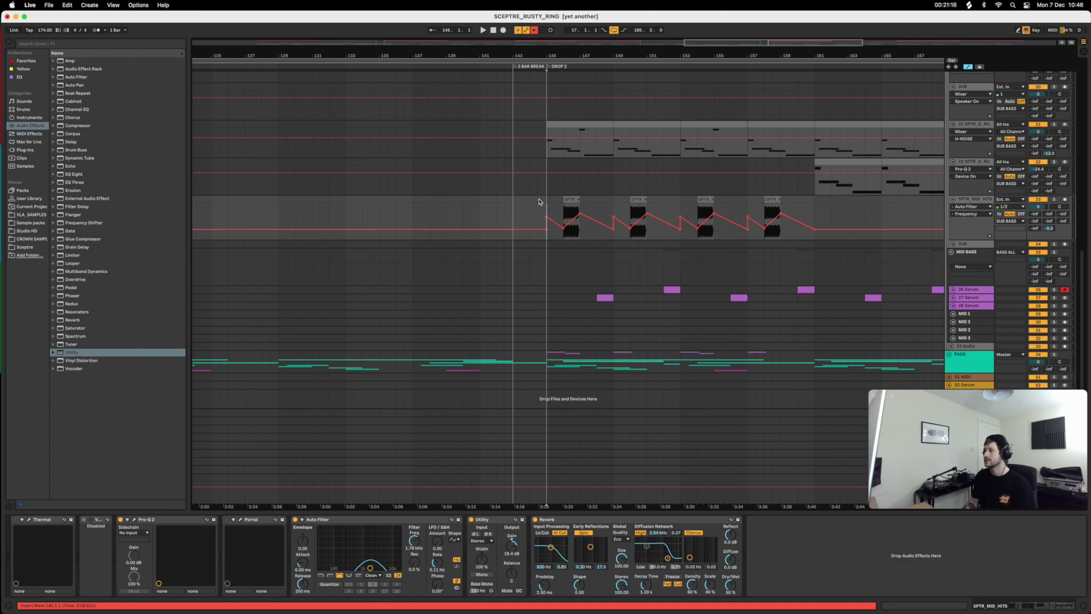
{"action": "left_click_drag", "start_coordinate": [540, 202], "coordinate": [546, 202]}
{"action": "key", "text": "space"}
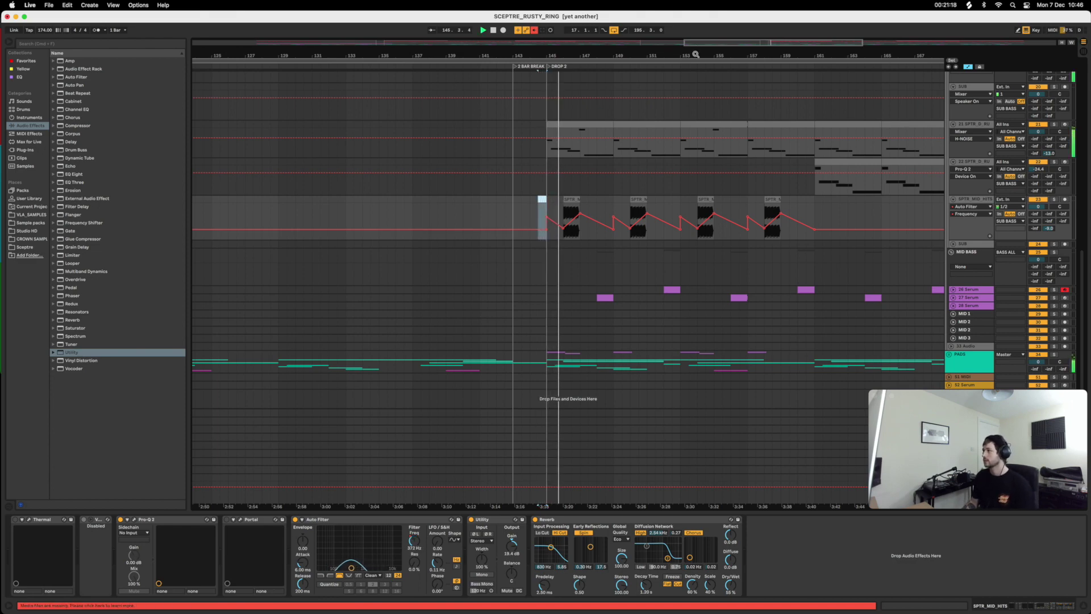
{"action": "left_click_drag", "start_coordinate": [696, 54], "coordinate": [558, 42]}
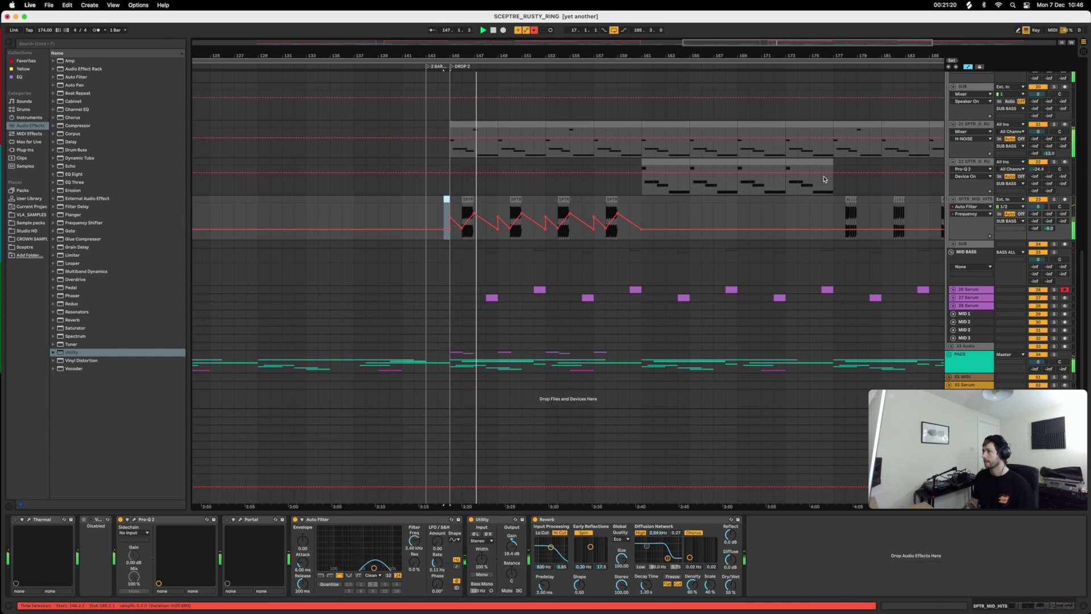
{"action": "key", "text": "space"}
- Duplicate the 22 SPTR_D_RUNE_BASS track and move the duplicate's clips from bar 161 to the start of Drop 2 at bar 145
{"action": "left_click_drag", "start_coordinate": [834, 170], "coordinate": [640, 172]}
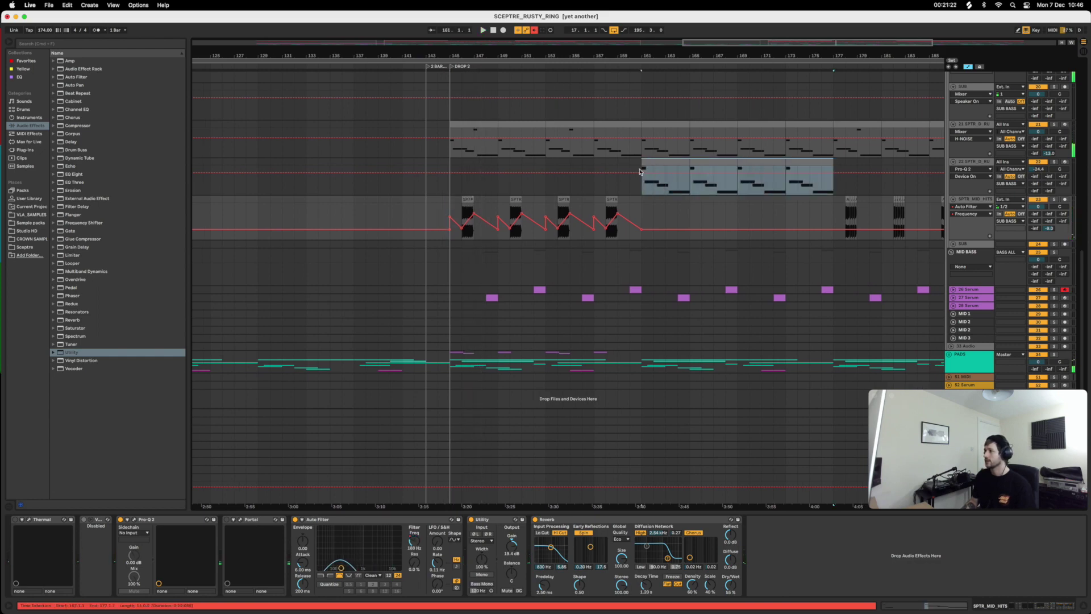
{"action": "left_click", "coordinate": [657, 162]}
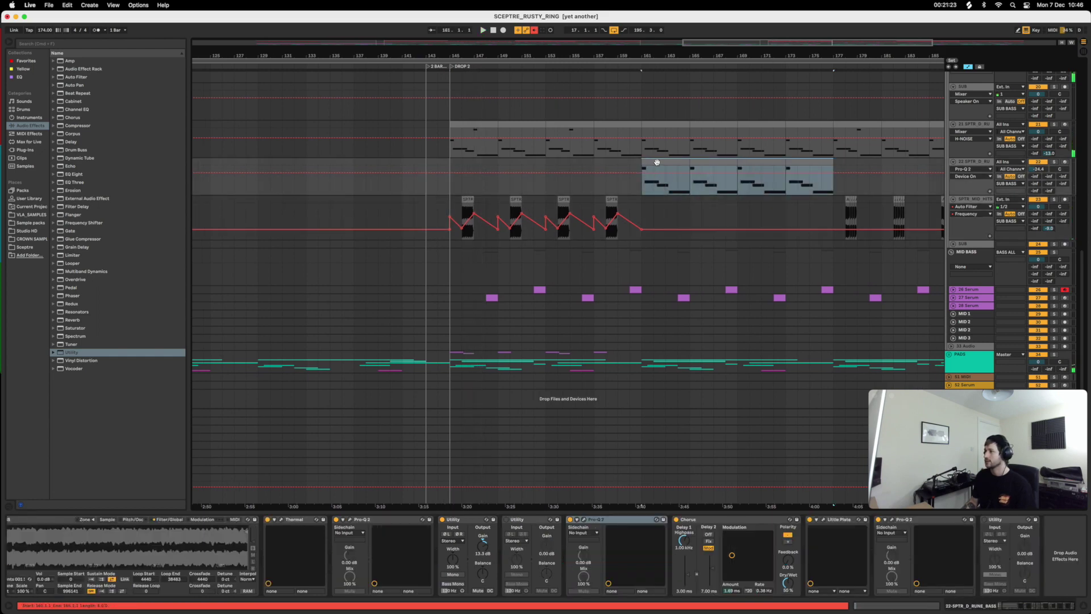
{"action": "left_click", "coordinate": [978, 161]}
{"action": "key", "text": "super+d"}
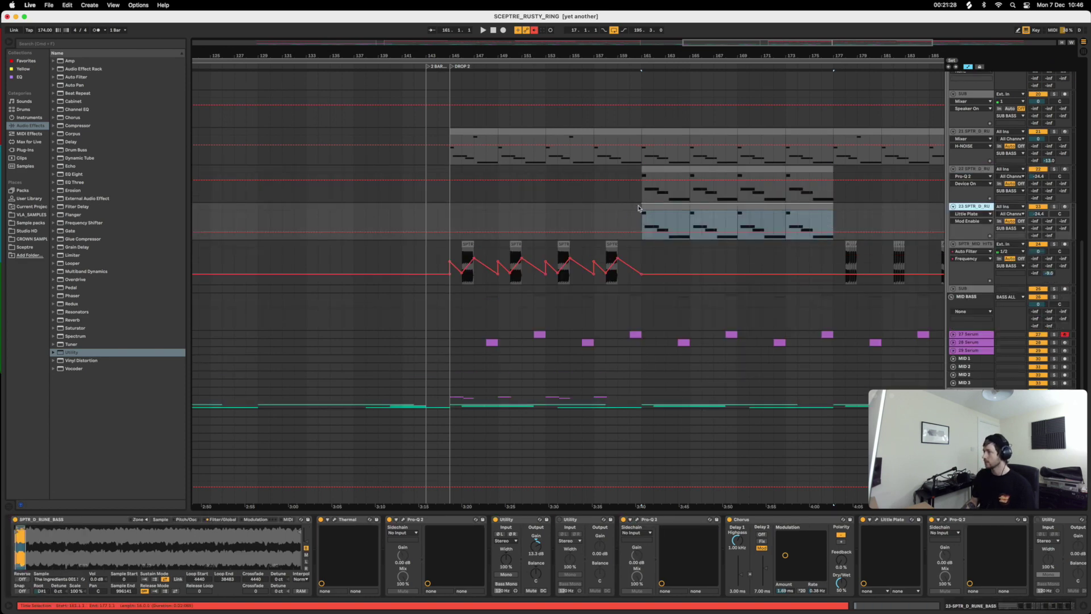
{"action": "left_click_drag", "start_coordinate": [646, 220], "coordinate": [478, 215]}
{"action": "left_click_drag", "start_coordinate": [457, 213], "coordinate": [457, 212]}
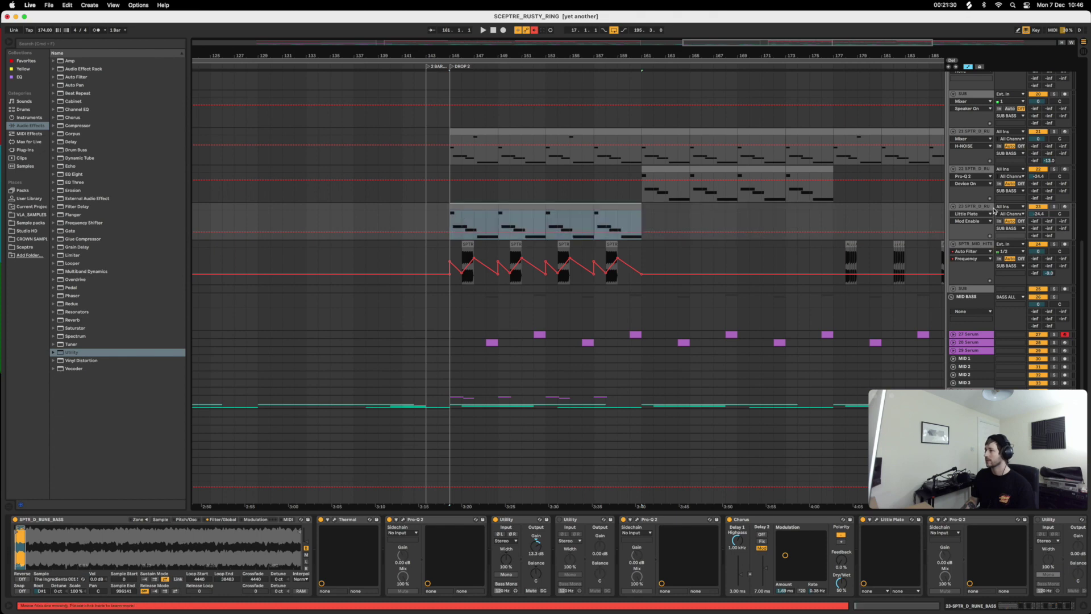
- Solo and play the duplicated RUNE_BASS track, open its Thermal plug-in and set the XY control to about 84 and 35 percent
{"action": "left_click", "coordinate": [1054, 207]}
{"action": "key", "text": "space"}
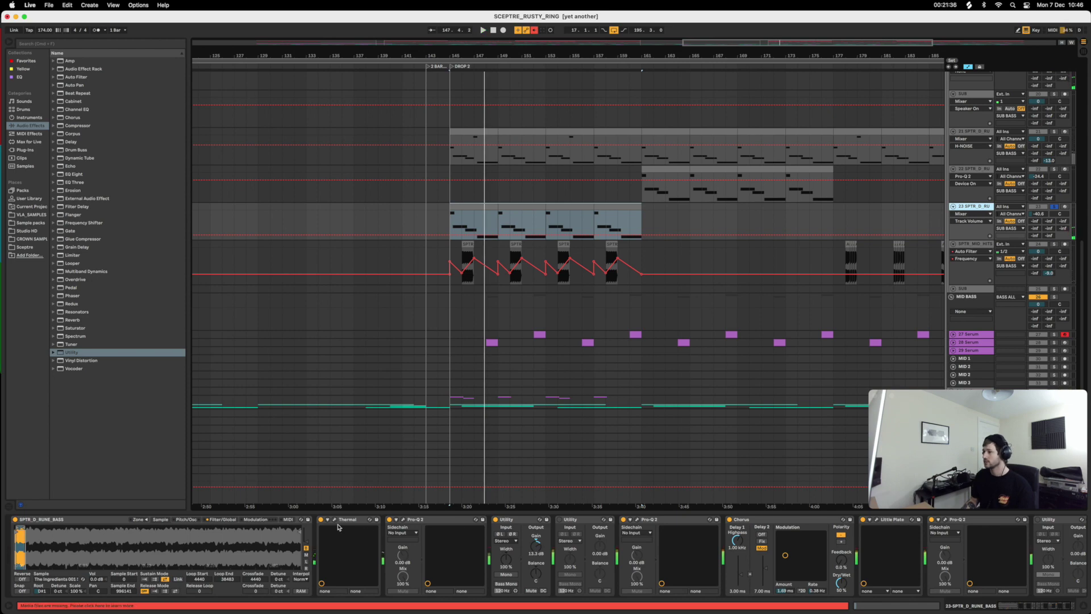
{"action": "key", "text": "super+alt+p"}
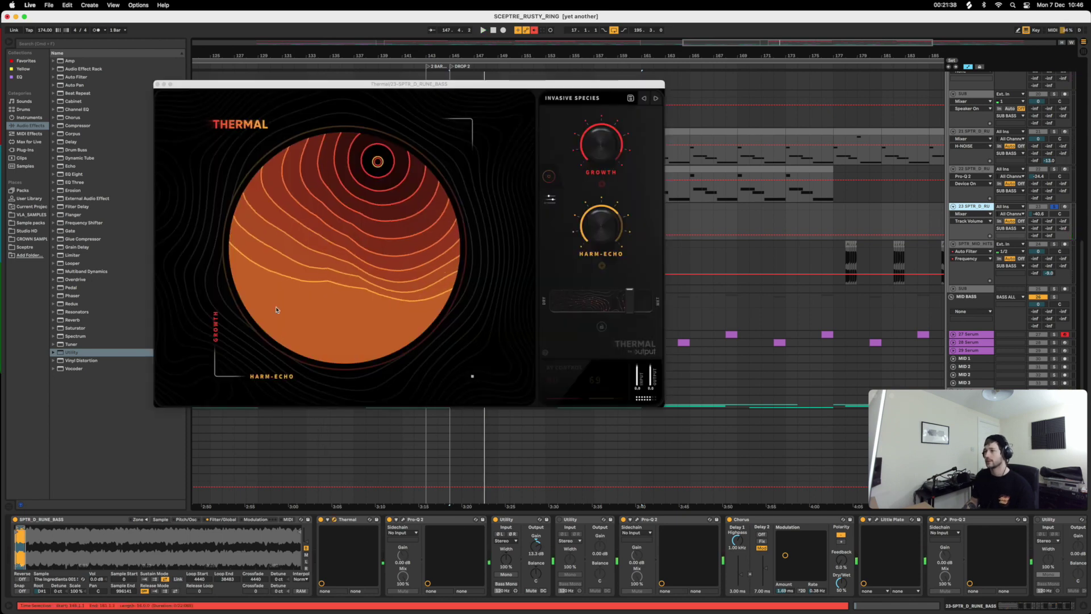
{"action": "left_click_drag", "start_coordinate": [385, 163], "coordinate": [377, 165]}
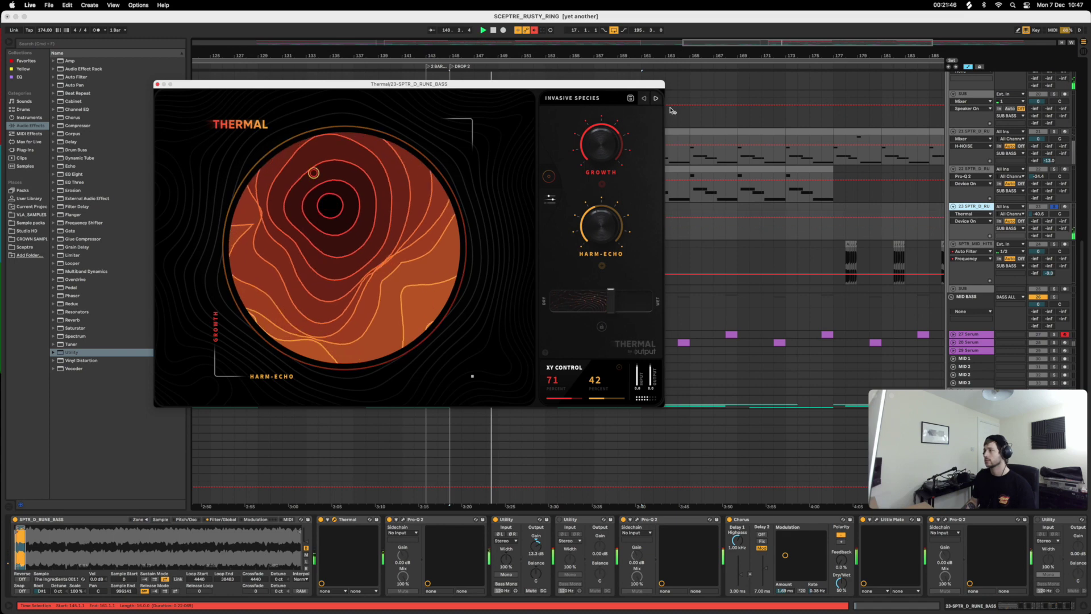
- Audition Thermal's ROBO REPEATER preset on the duplicated bass and raise the track volume to about -23.4 dB
{"action": "key", "text": "space"}
{"action": "key", "text": "space"}
{"action": "left_click_drag", "start_coordinate": [1038, 215], "coordinate": [1038, 199]}
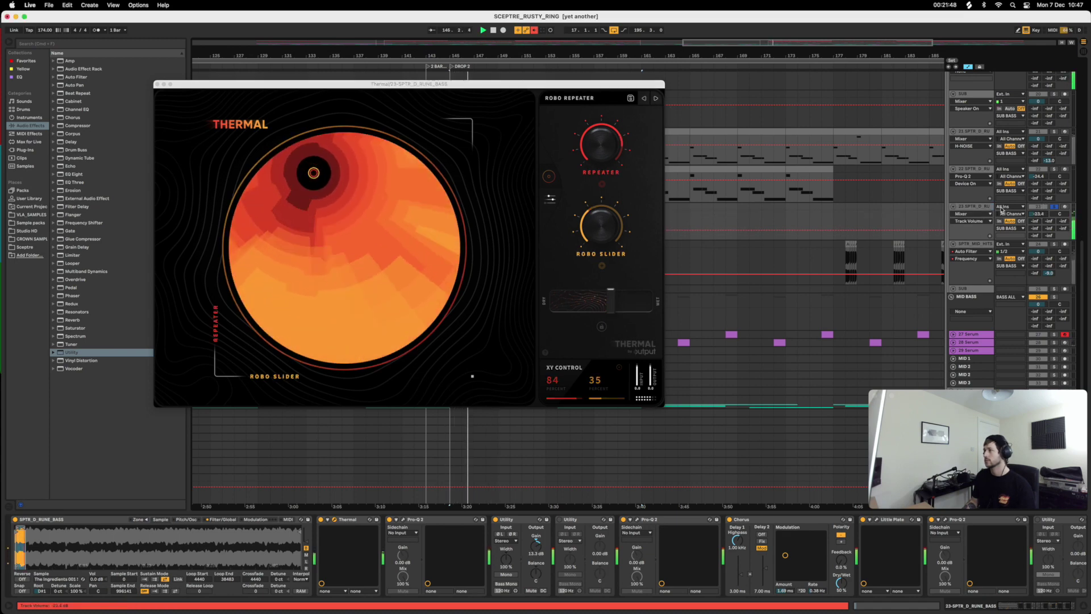
- Switch the duplicated bass's Thermal to the WARM TITANIUM preset, raise the track volume to about -11.7 dB and unsolo the track
{"action": "left_click", "coordinate": [648, 100]}
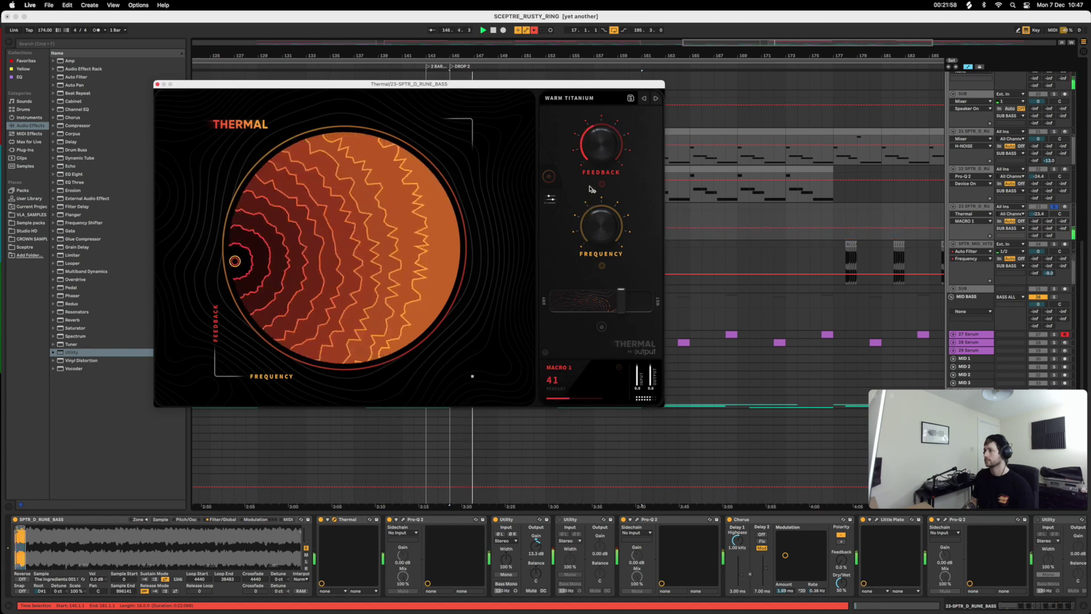
{"action": "left_click_drag", "start_coordinate": [1043, 215], "coordinate": [1044, 199]}
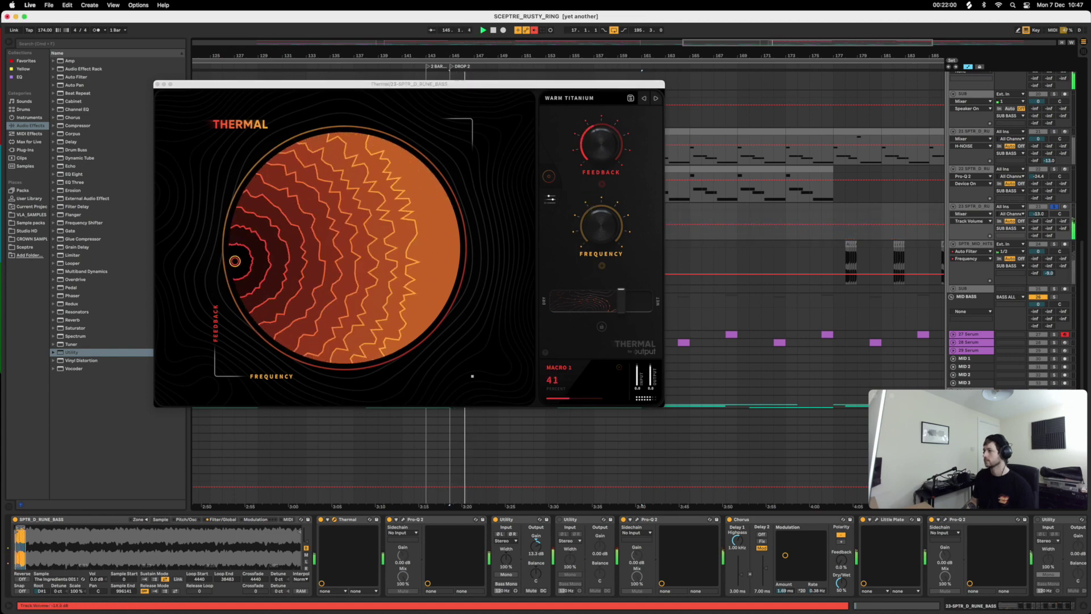
{"action": "left_click", "coordinate": [1054, 207]}
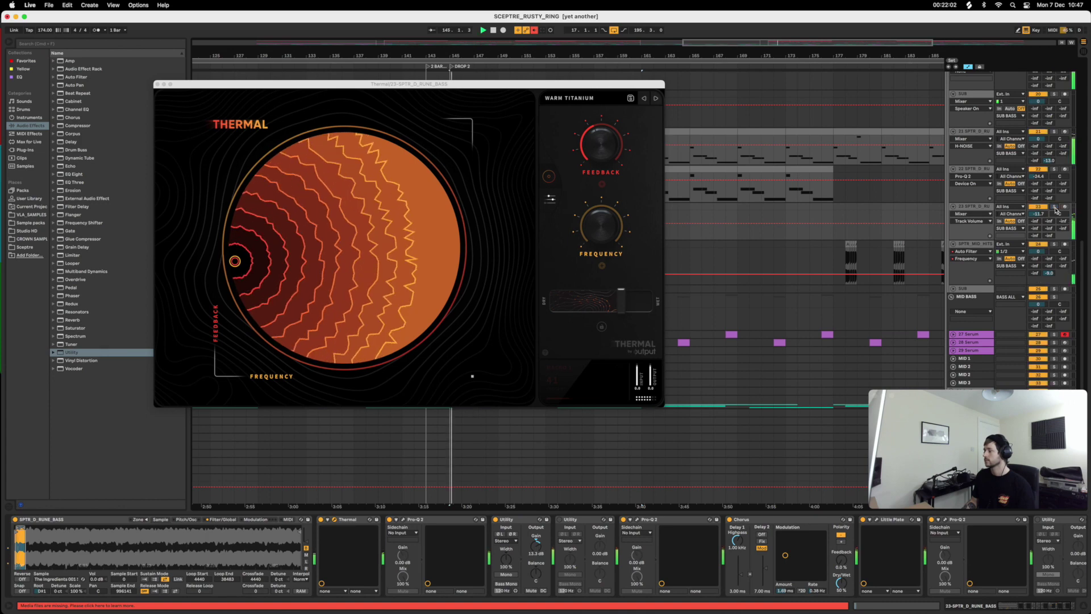
{"action": "left_click", "coordinate": [157, 85]}
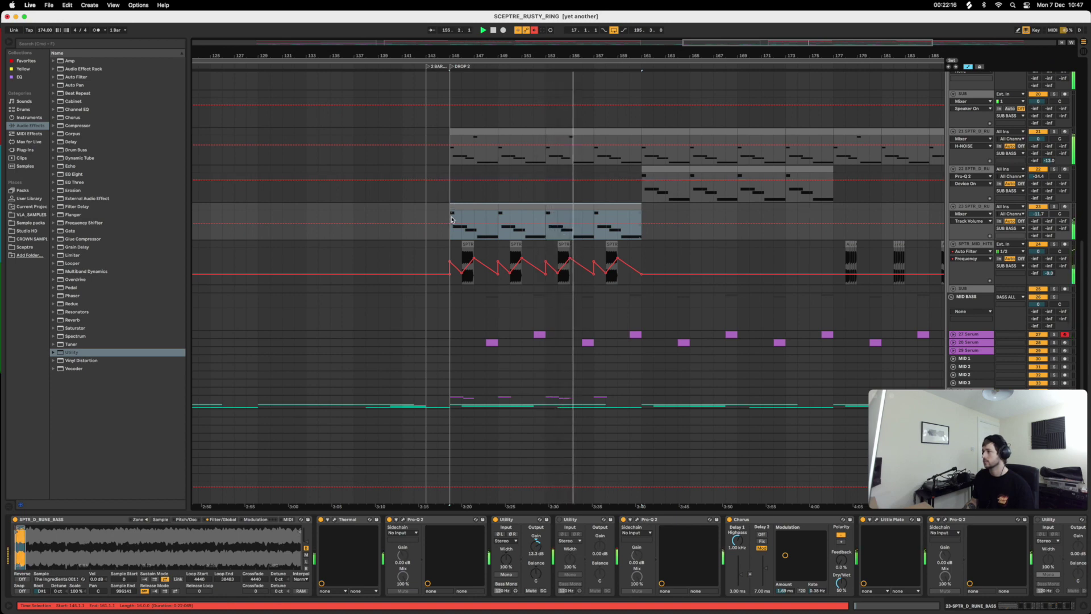
- Reshape the first Drop 2 mid hit's filter automation with a breakpoint midway through the clip and its end point lowered to the baseline
{"action": "key", "text": "space"}
{"action": "left_click_drag", "start_coordinate": [458, 56], "coordinate": [457, 120]}
{"action": "left_click", "coordinate": [534, 270]}
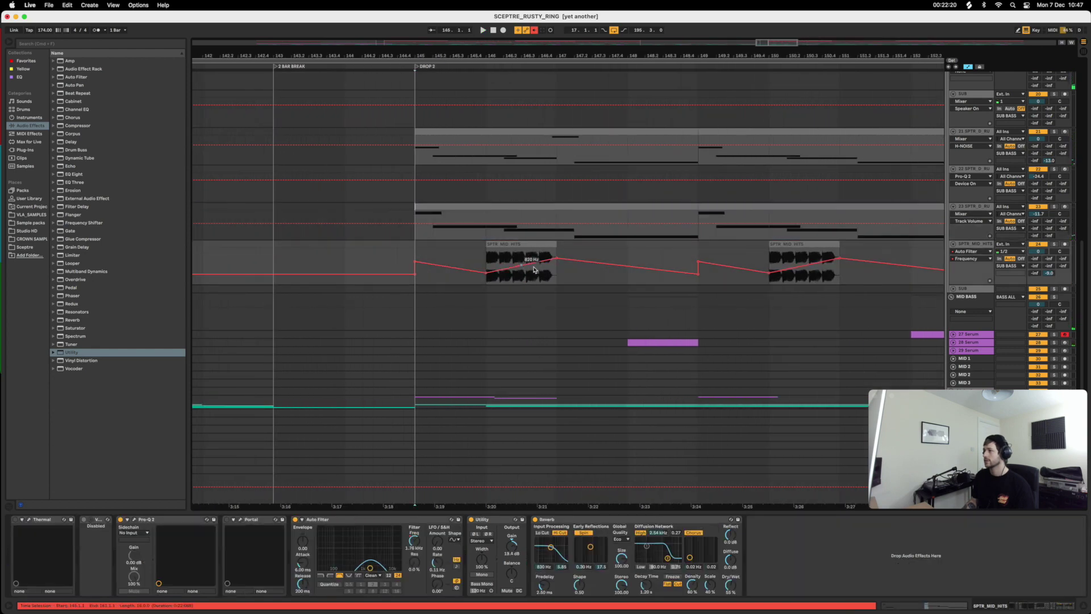
{"action": "left_click_drag", "start_coordinate": [558, 260], "coordinate": [556, 272]}
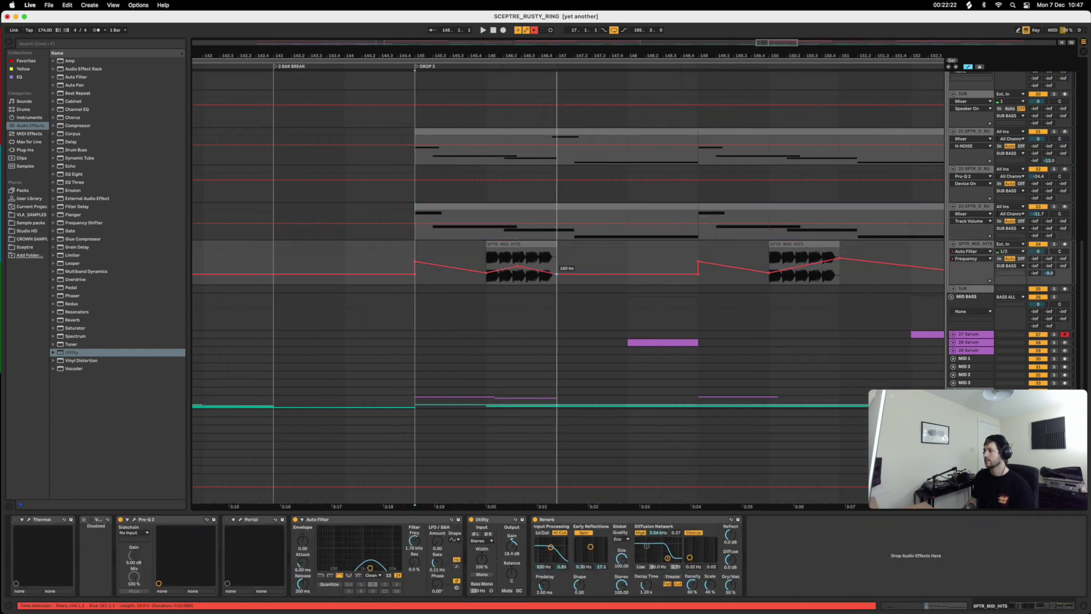
- Play Drop 2 from bar 145 and raise the duplicated RUNE_BASS track's volume to about -8.9 dB
{"action": "left_click", "coordinate": [455, 254]}
{"action": "key", "text": "space"}
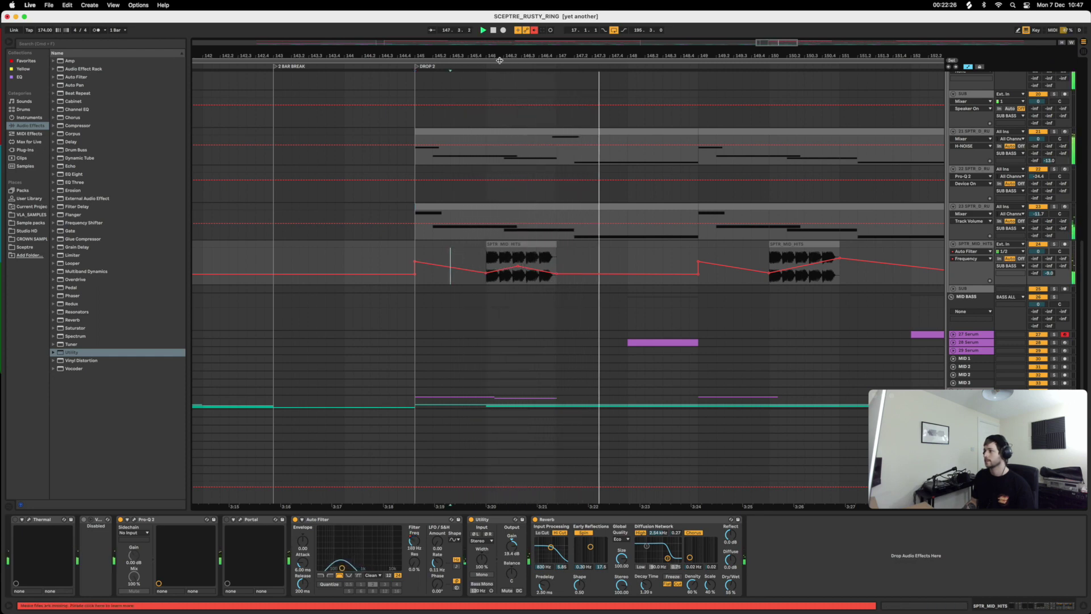
{"action": "left_click_drag", "start_coordinate": [502, 55], "coordinate": [434, 15]}
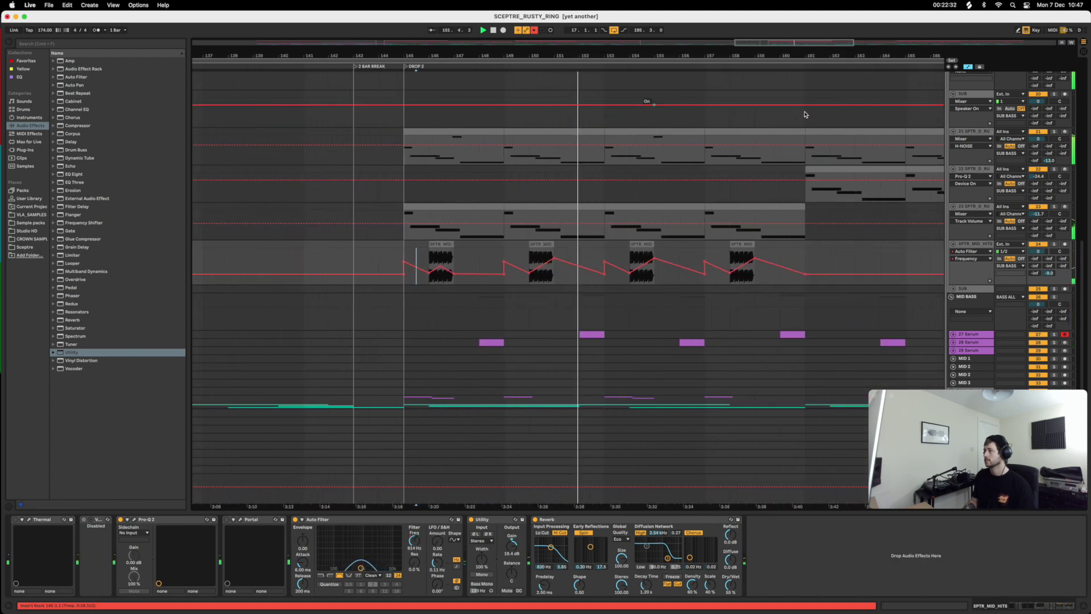
{"action": "left_click_drag", "start_coordinate": [1038, 214], "coordinate": [1036, 217]}
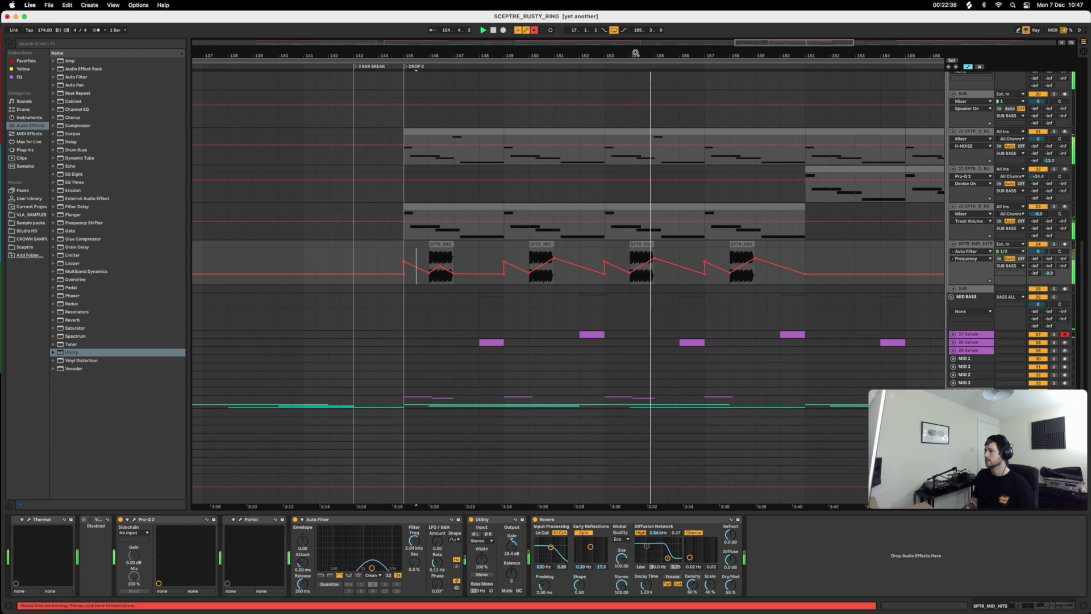
{"action": "left_click_drag", "start_coordinate": [635, 54], "coordinate": [357, 43]}
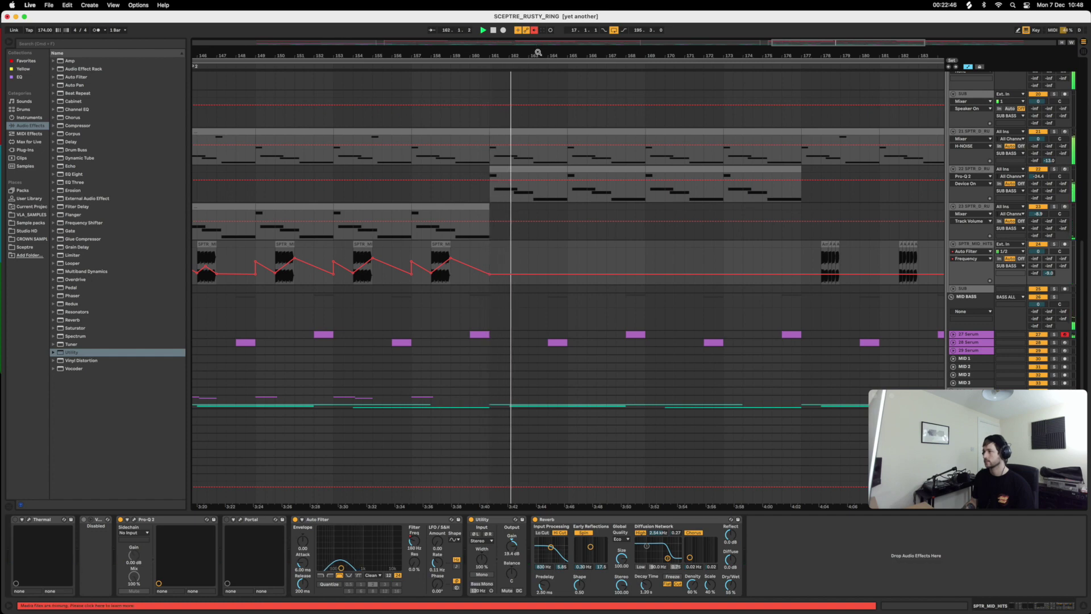
- Duplicate the mid hits and their filter automation from bars 145–161 into bars 161–177
{"action": "left_click_drag", "start_coordinate": [537, 54], "coordinate": [537, 31]}
{"action": "key", "text": "space"}
{"action": "left_click_drag", "start_coordinate": [515, 250], "coordinate": [380, 252]}
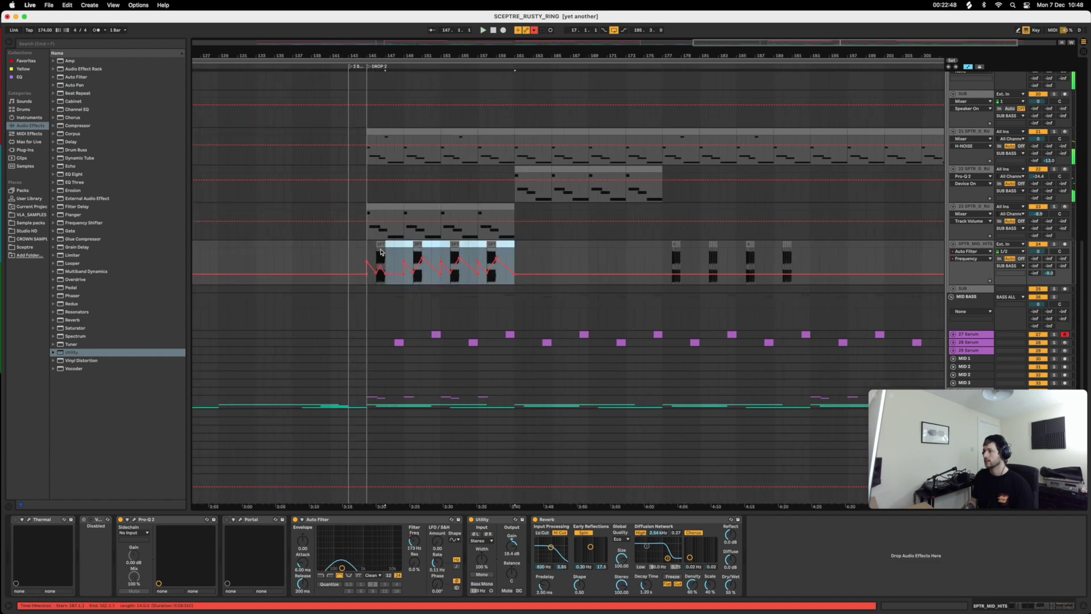
{"action": "key", "text": "super+d"}
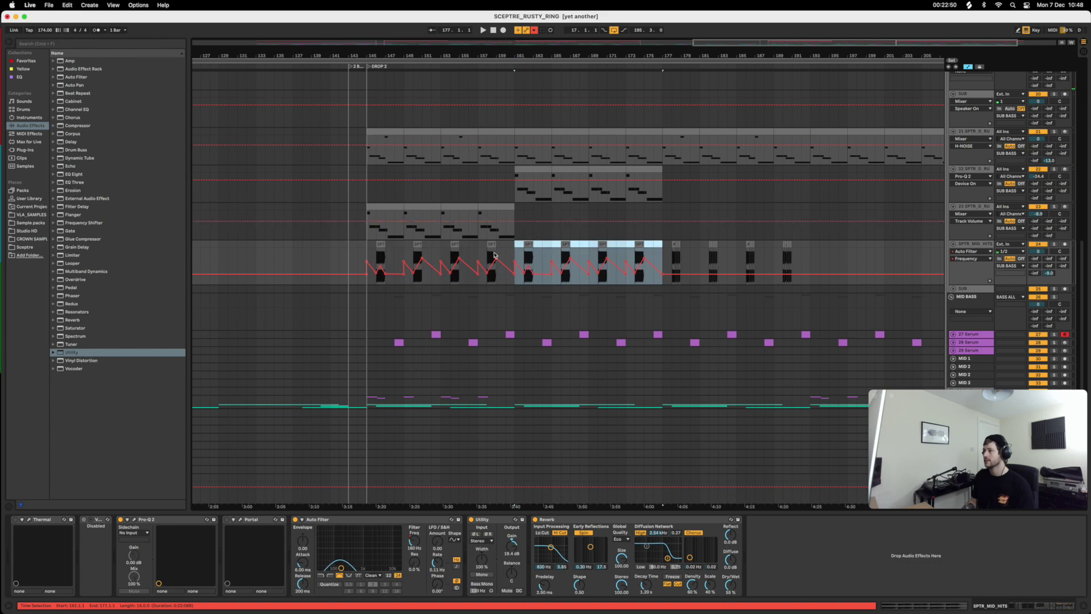
- Play from bar 161 and delete the mid hits between bars 177 and 193
{"action": "left_click", "coordinate": [514, 250]}
{"action": "key", "text": "space"}
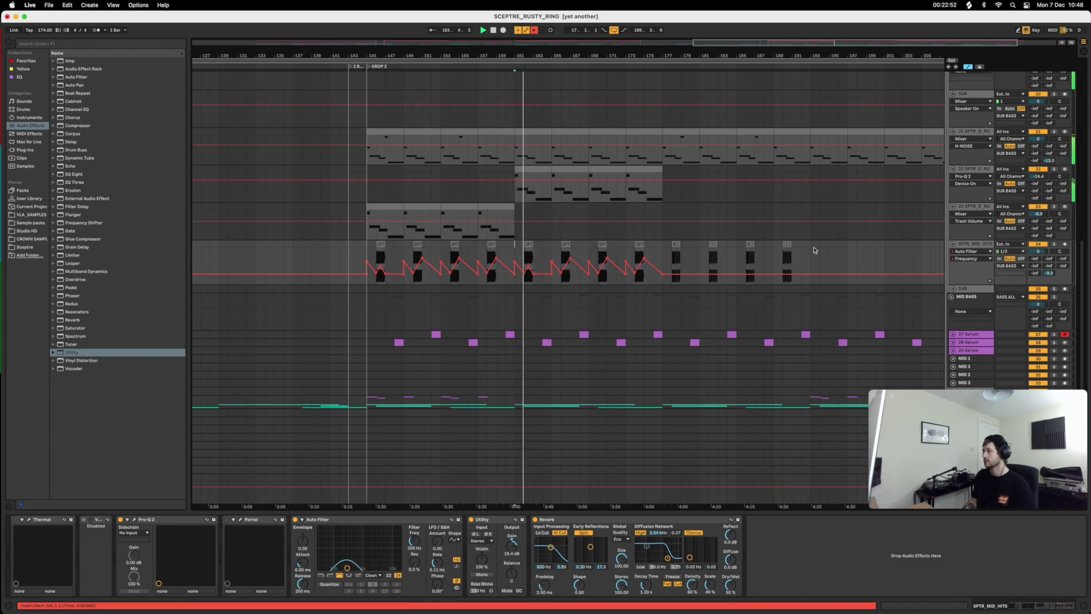
{"action": "left_click_drag", "start_coordinate": [810, 250], "coordinate": [662, 248]}
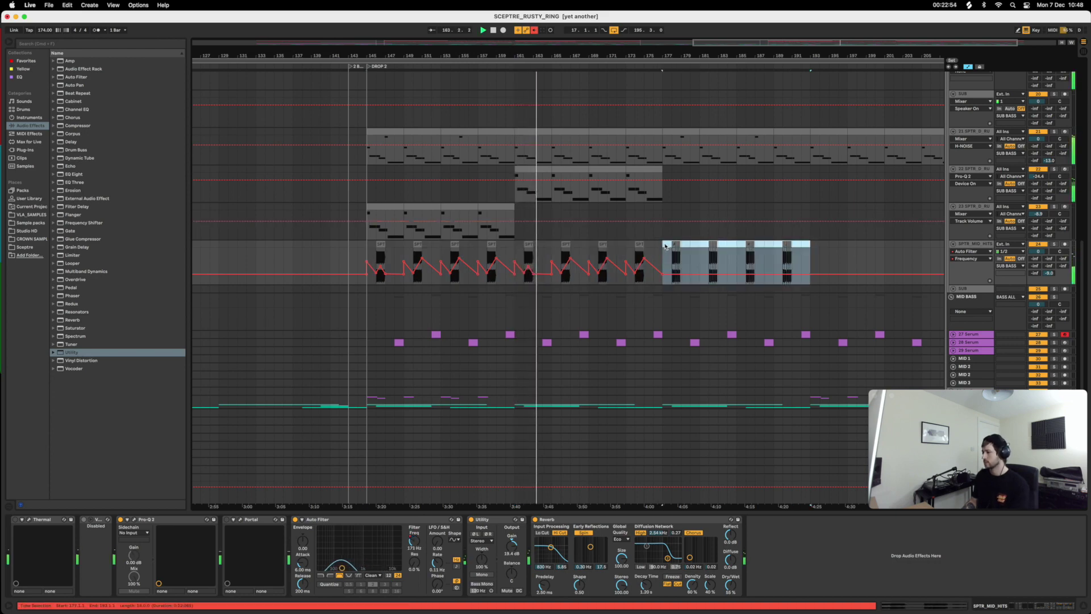
{"action": "key", "text": "Delete"}
- Duplicate the hat and break clips in the PERCUSSION group from bars 145–161 into bars 161–177
{"action": "scroll", "coordinate": [412, 228], "scroll_direction": "up", "scroll_amount": 10}
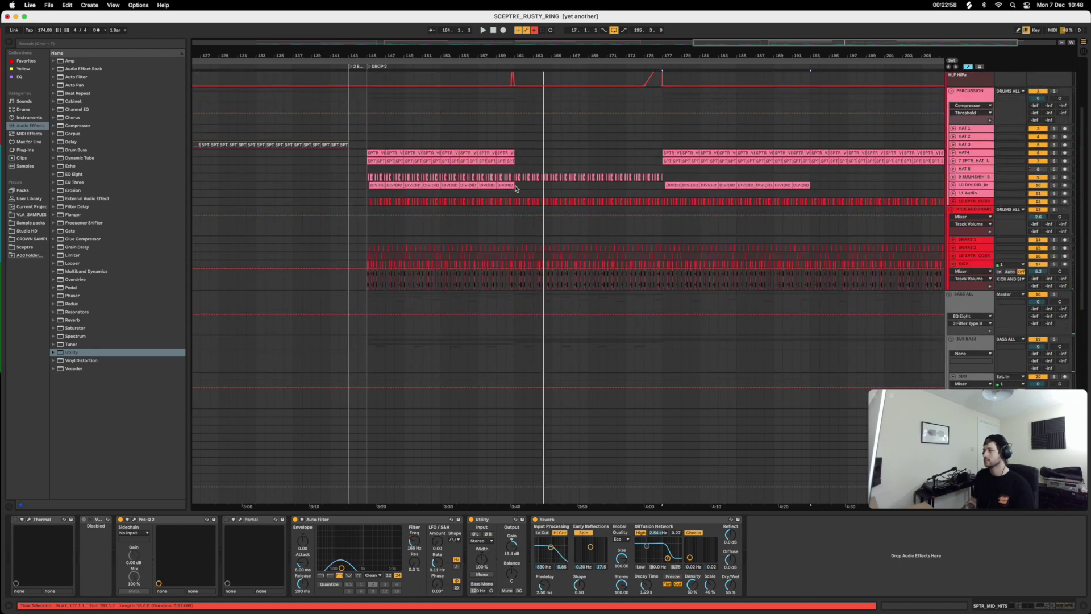
{"action": "key", "text": "space"}
{"action": "left_click_drag", "start_coordinate": [516, 189], "coordinate": [361, 168]}
{"action": "key", "text": "super+d"}
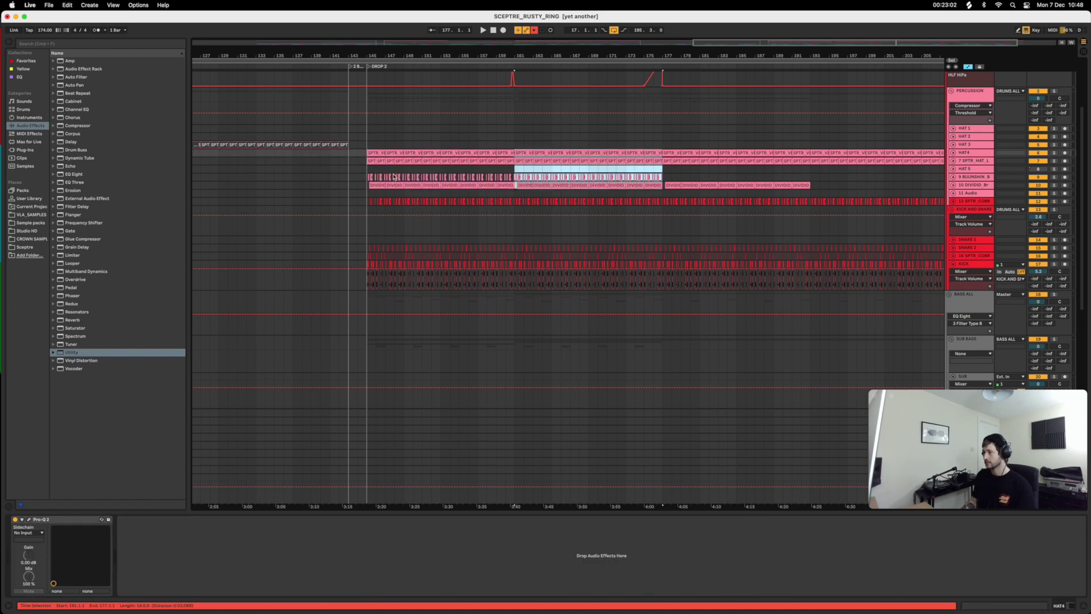
- Play from bar 144 through Drop 2 to audition the added percussion, bass layer and repeated mid hits
{"action": "left_click", "coordinate": [358, 193]}
{"action": "scroll", "coordinate": [377, 214], "scroll_direction": "down", "scroll_amount": 4}
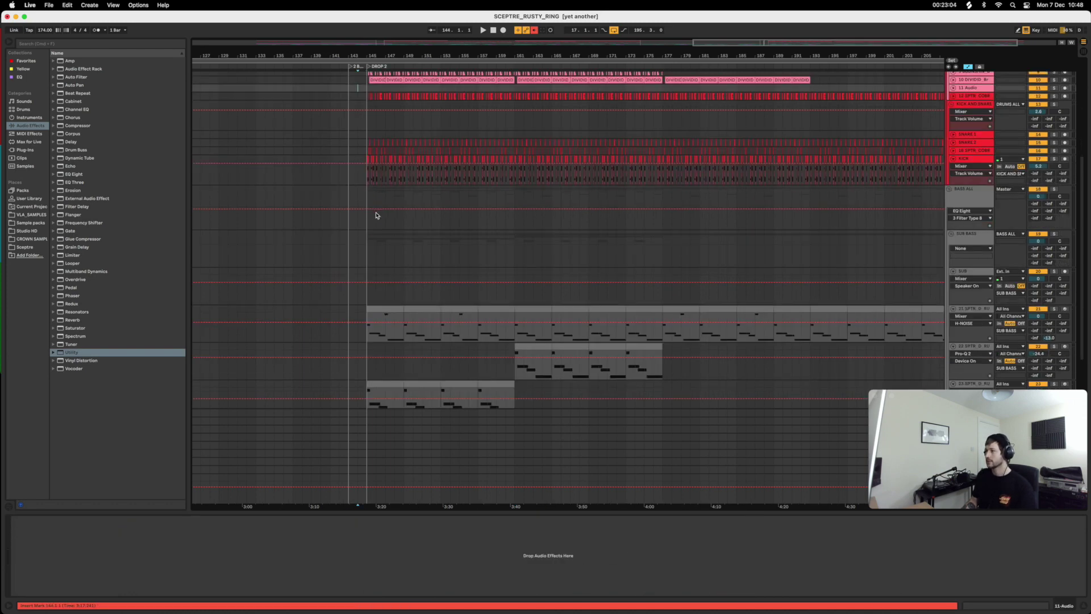
{"action": "scroll", "coordinate": [458, 287], "scroll_direction": "down", "scroll_amount": 7}
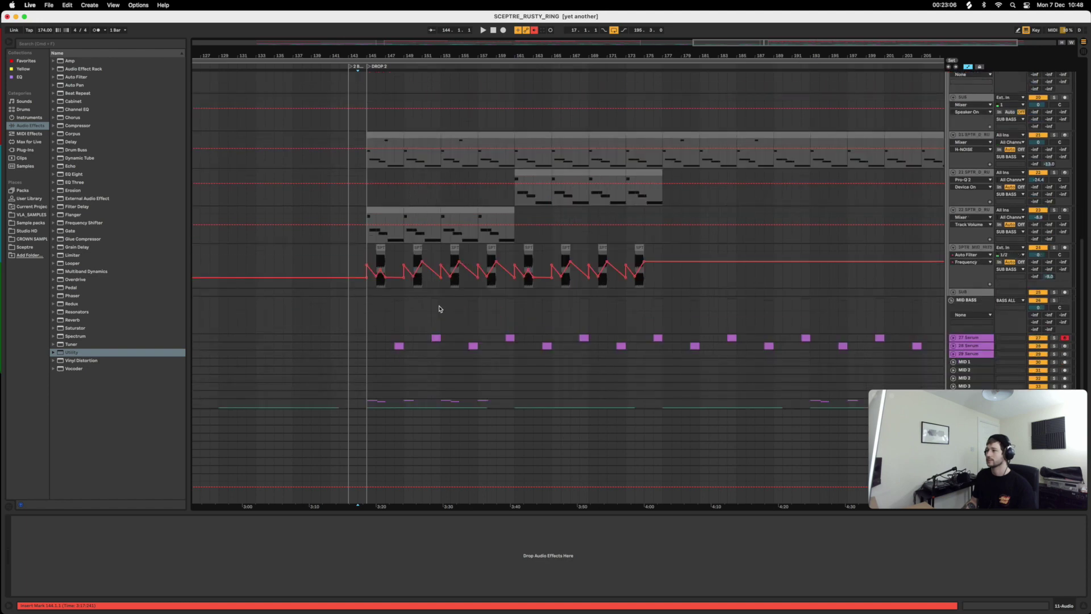
{"action": "left_click", "coordinate": [346, 286]}
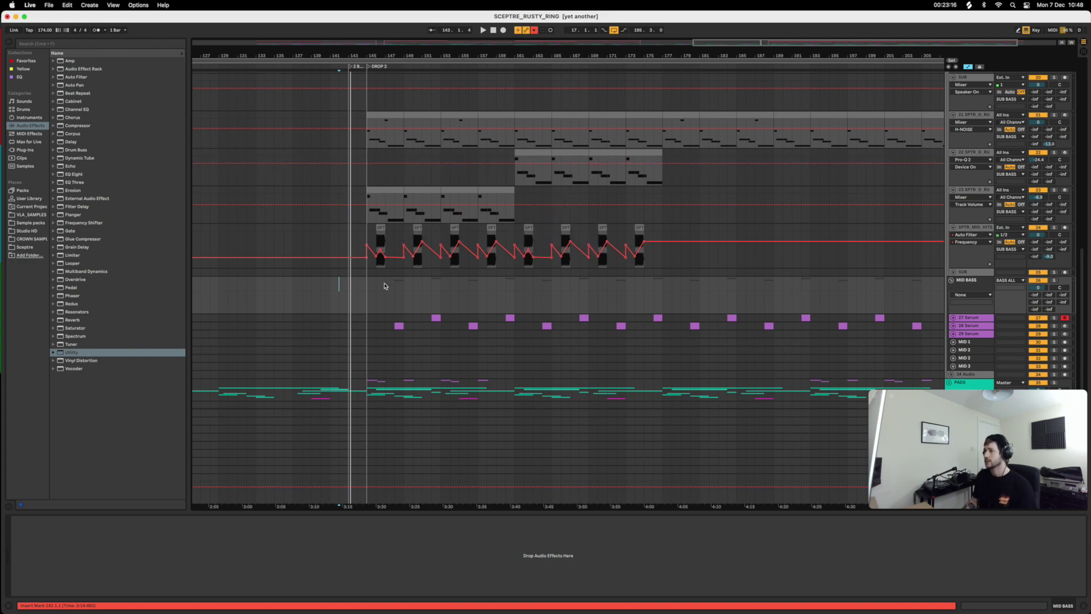
{"action": "left_click", "coordinate": [357, 287]}
{"action": "key", "text": "space"}
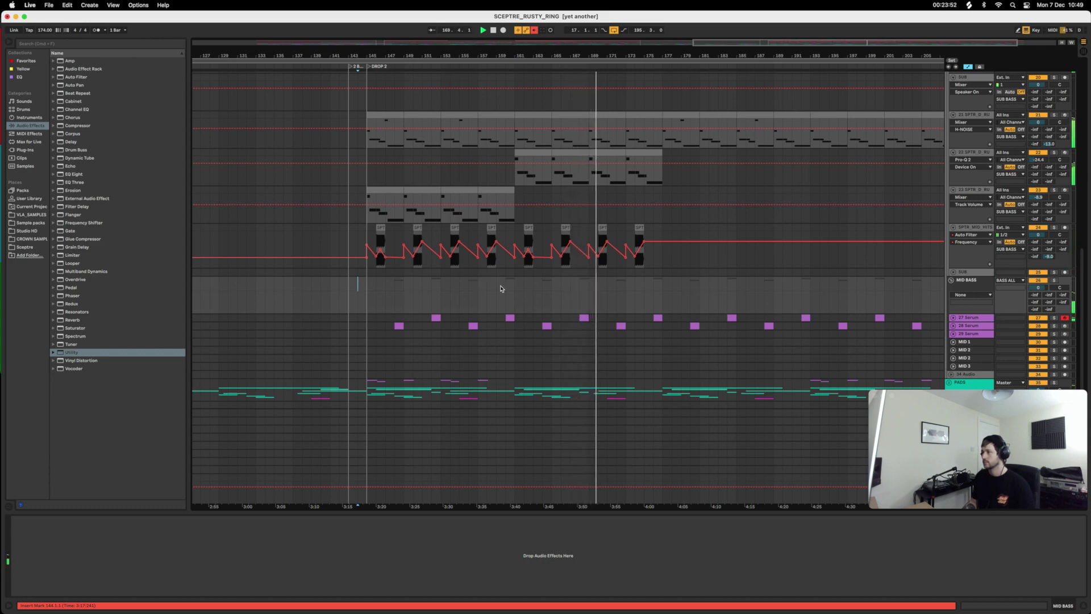
{"action": "scroll", "coordinate": [500, 289], "scroll_direction": "up", "scroll_amount": 10}
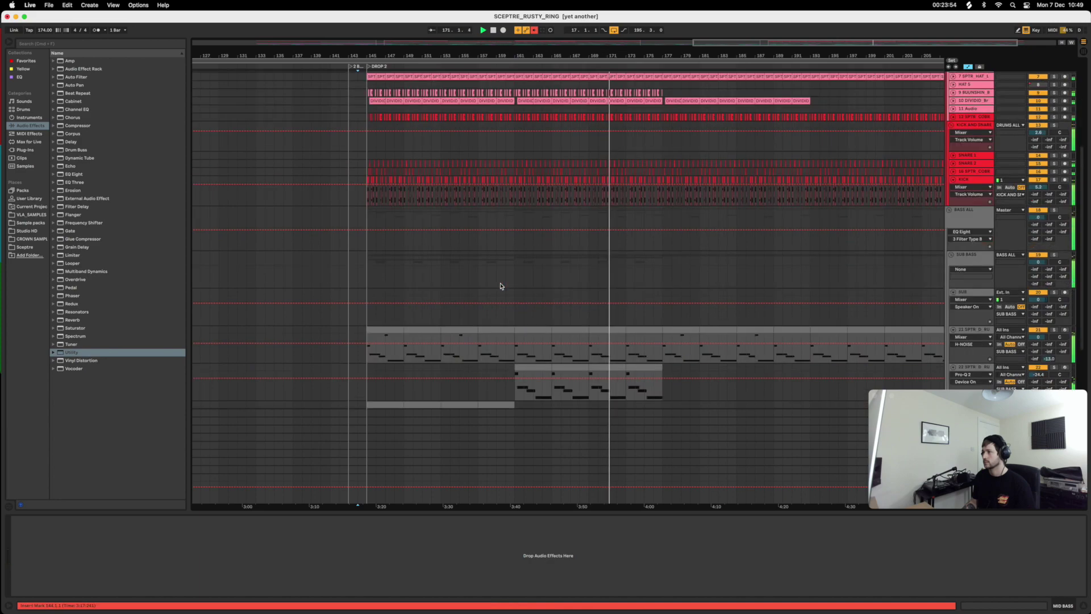
{"action": "scroll", "coordinate": [500, 287], "scroll_direction": "down", "scroll_amount": 10}
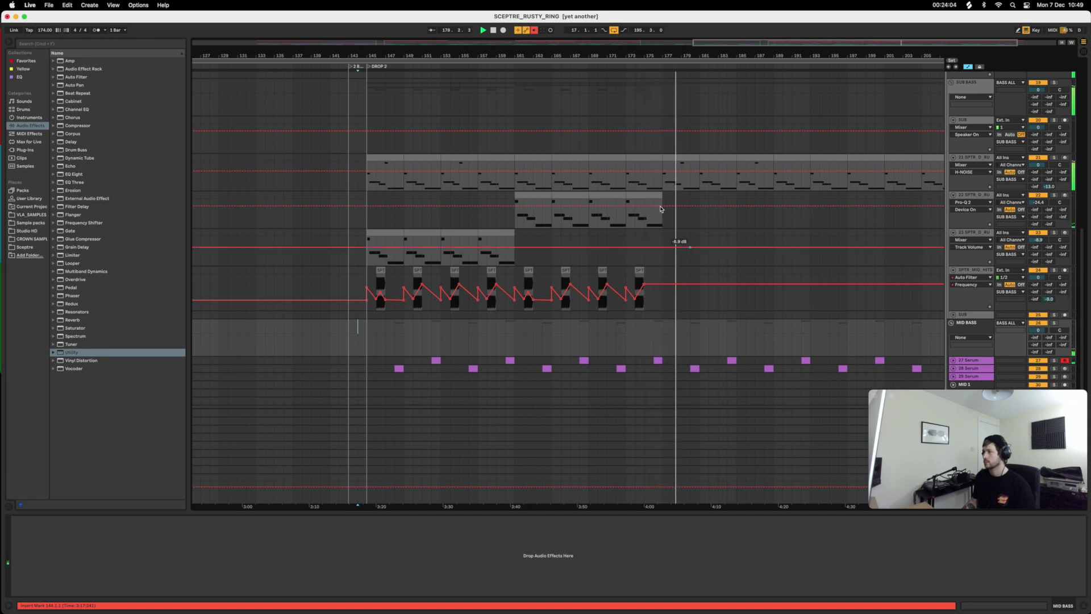
{"action": "left_click_drag", "start_coordinate": [675, 52], "coordinate": [684, 29]}
{"action": "key", "text": "space"}
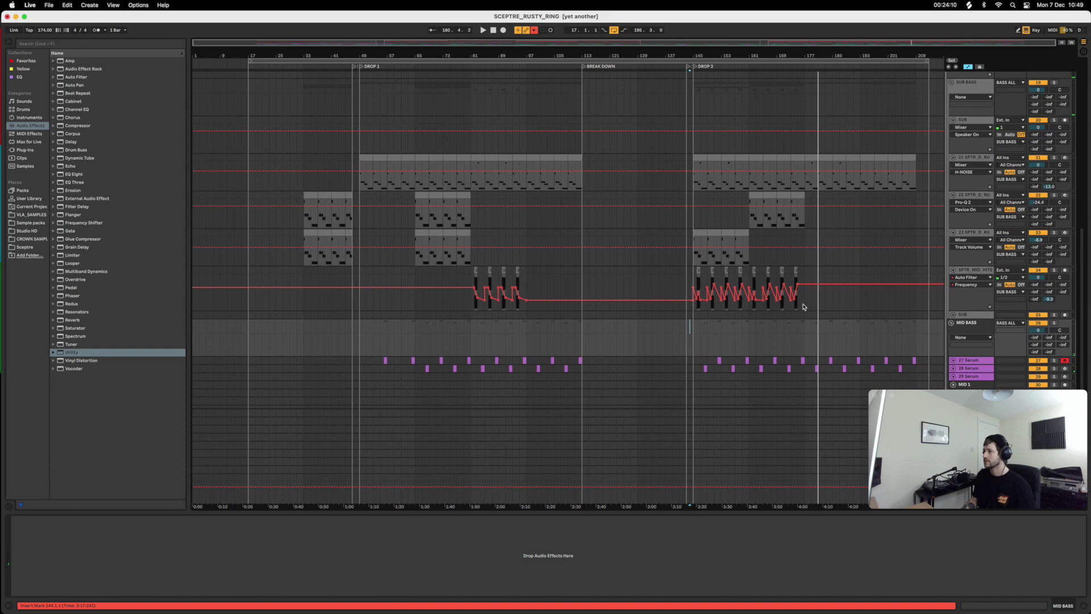
{"action": "left_click_drag", "start_coordinate": [803, 307], "coordinate": [870, 302]}
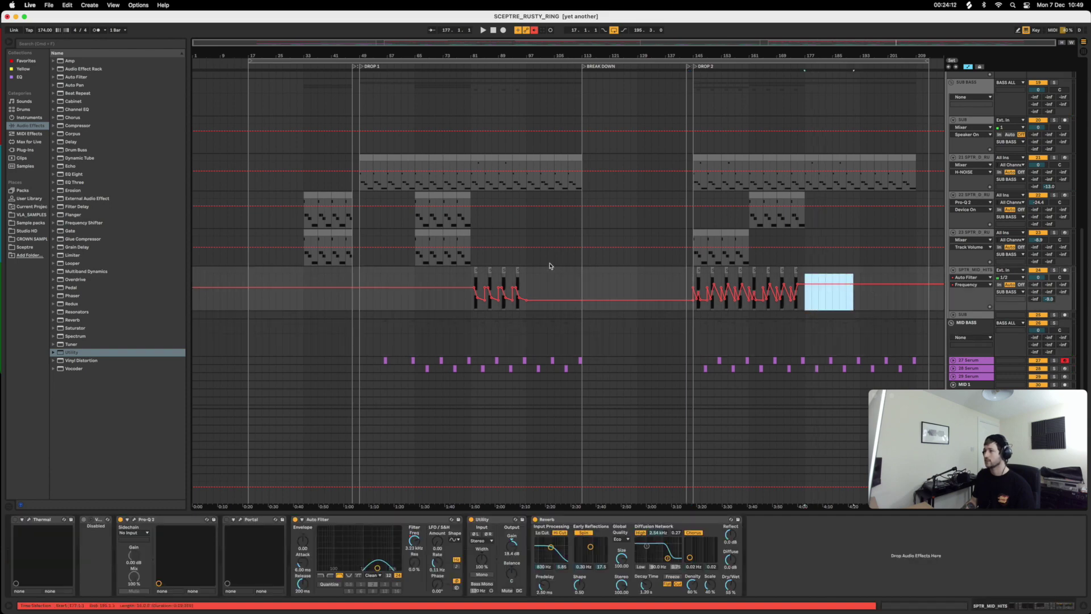
{"action": "left_click_drag", "start_coordinate": [797, 258], "coordinate": [807, 259]}
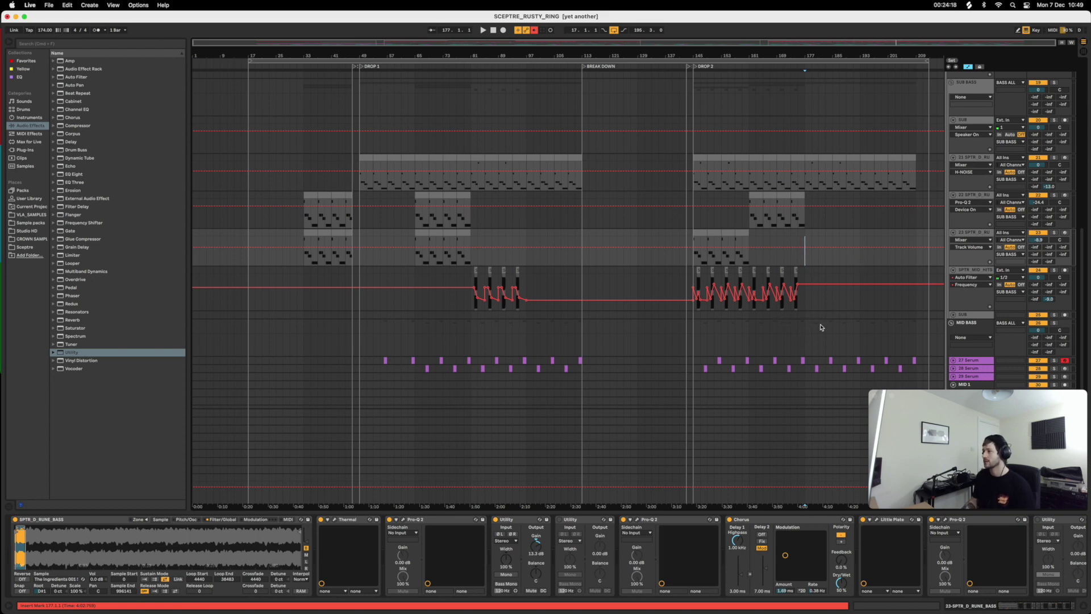
{"action": "scroll", "coordinate": [821, 327], "scroll_direction": "down", "scroll_amount": 3}
{"action": "left_click_drag", "start_coordinate": [506, 276], "coordinate": [659, 246]}
{"action": "left_click", "coordinate": [671, 257]}
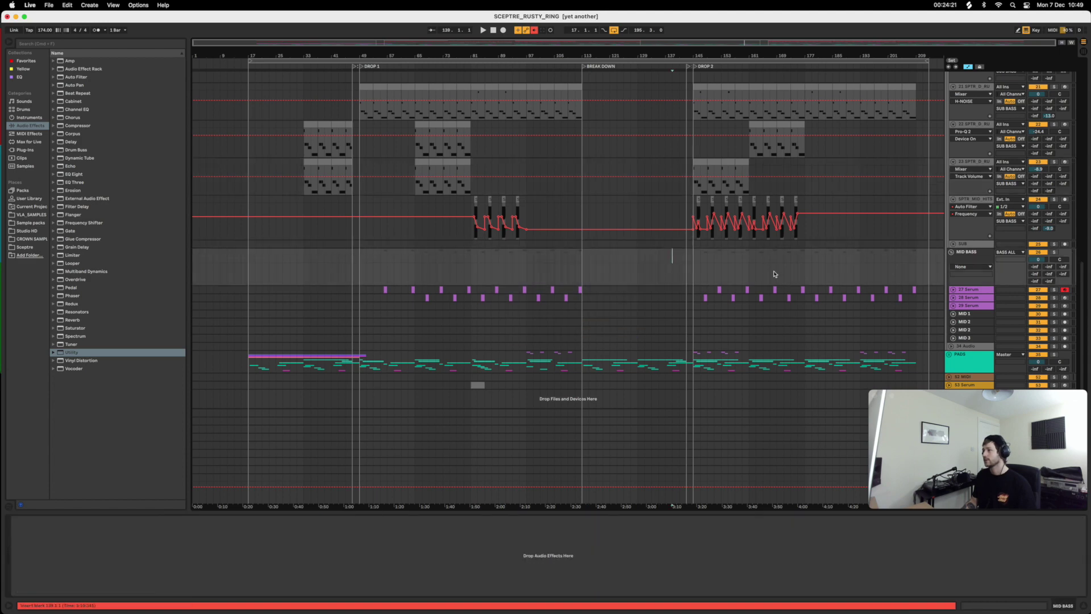
- Collapse the MID BASS, BASS ALL and DRUMS ALL groups and unfold the 53 Serum track
{"action": "left_click", "coordinate": [952, 253]}
{"action": "scroll", "coordinate": [952, 94], "scroll_direction": "up", "scroll_amount": 6}
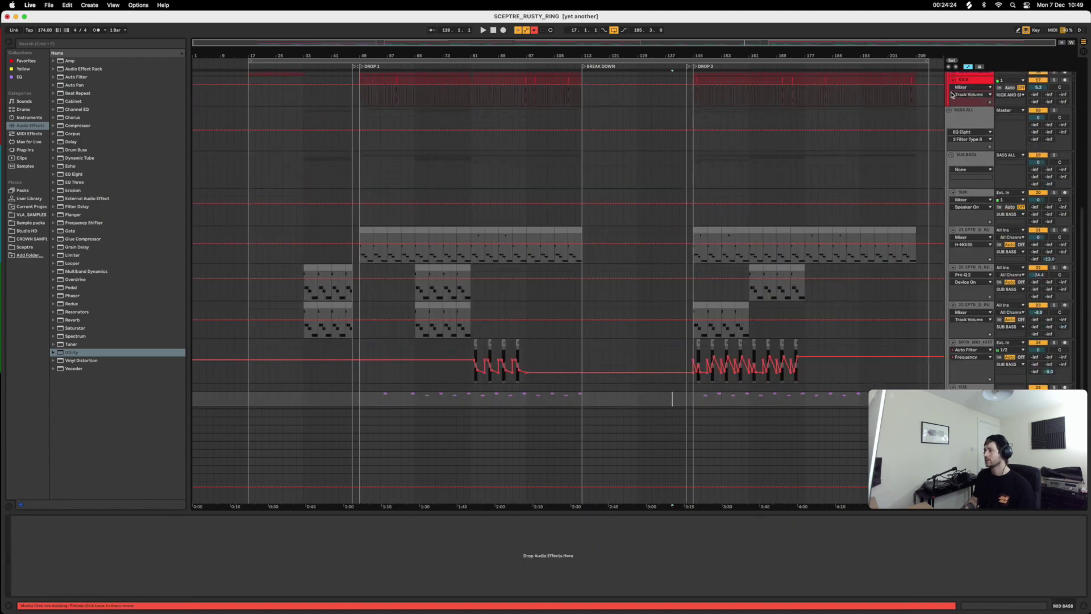
{"action": "left_click", "coordinate": [952, 111]}
{"action": "scroll", "coordinate": [941, 128], "scroll_direction": "up", "scroll_amount": 10}
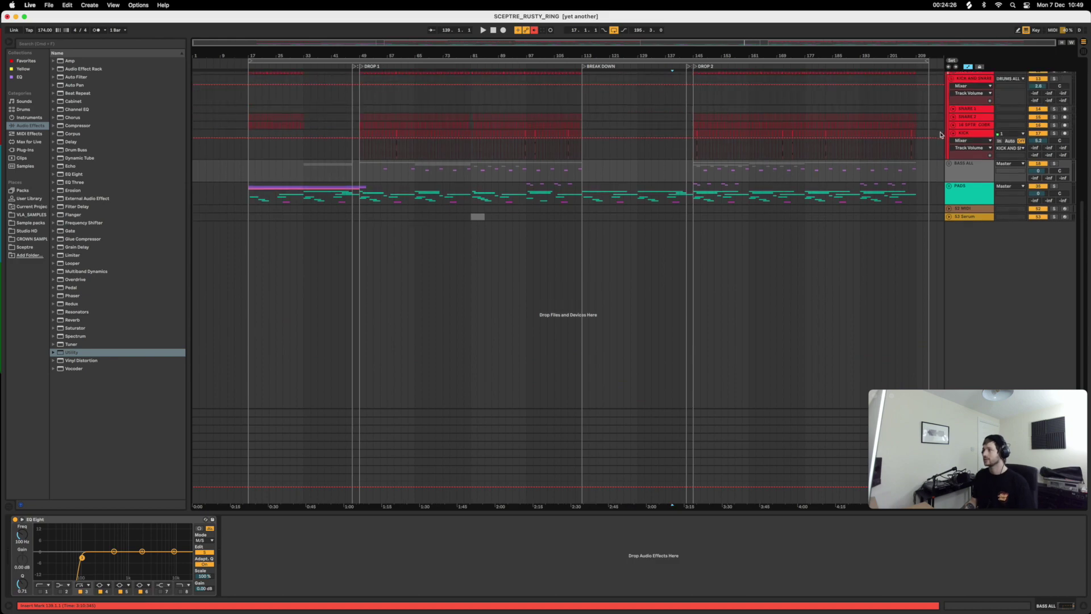
{"action": "scroll", "coordinate": [941, 105], "scroll_direction": "up", "scroll_amount": 4}
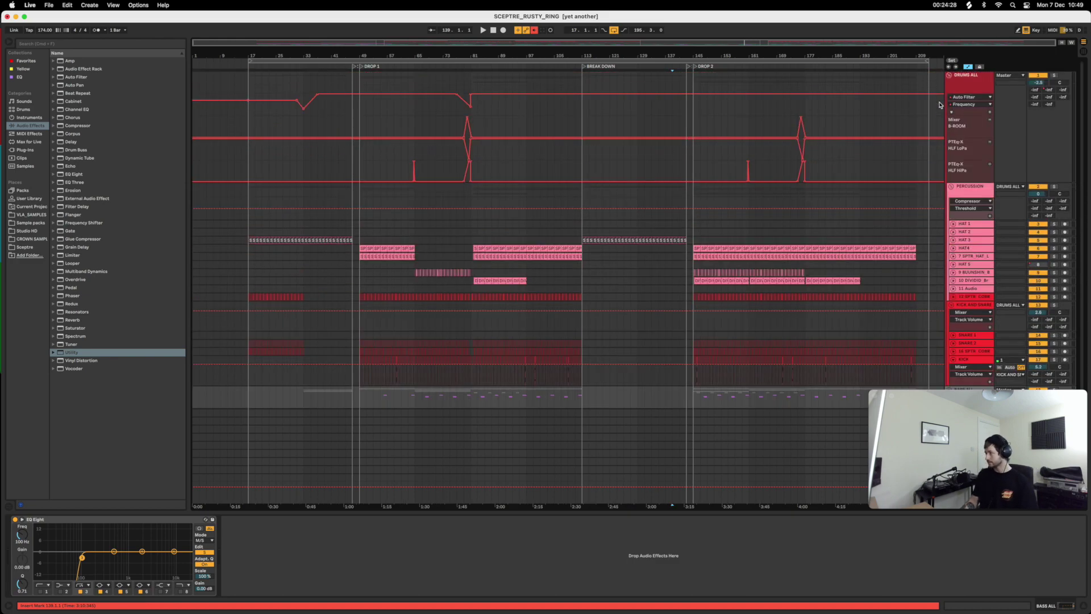
{"action": "left_click", "coordinate": [950, 77]}
{"action": "left_click", "coordinate": [812, 230]}
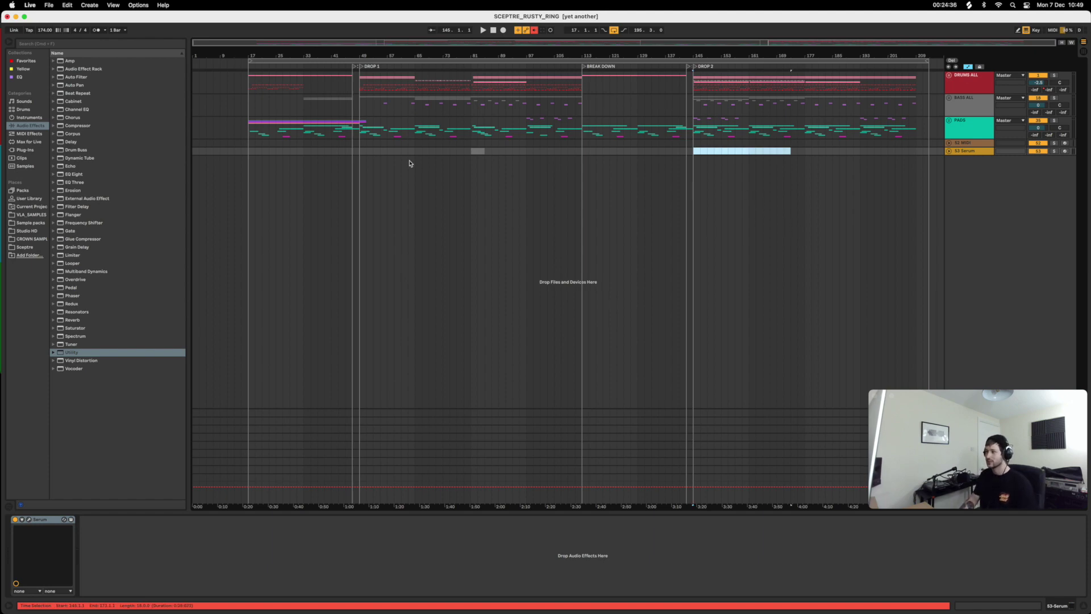
{"action": "left_click", "coordinate": [950, 152]}
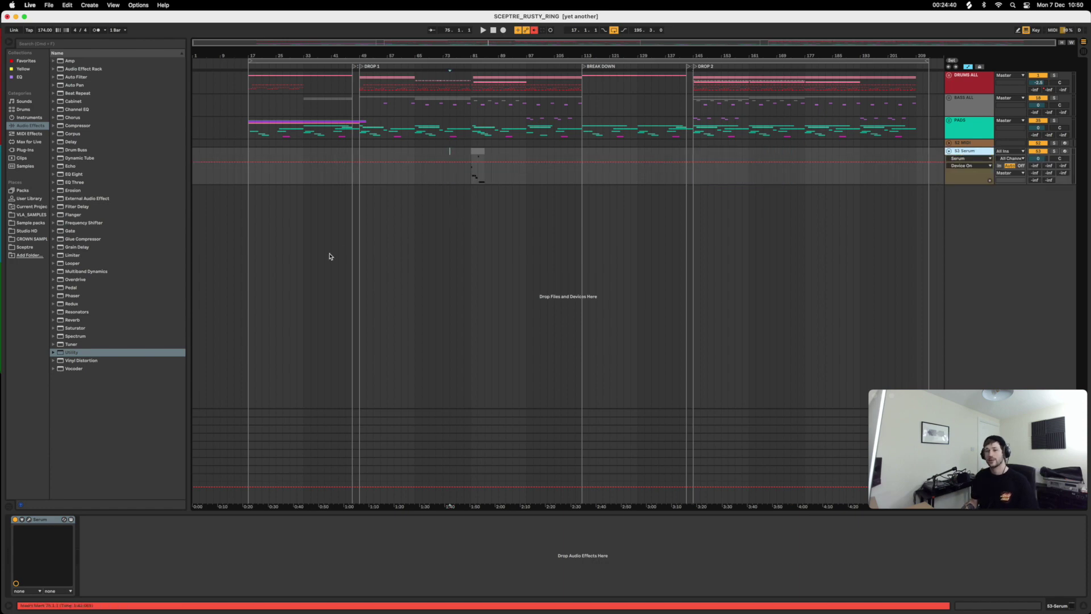